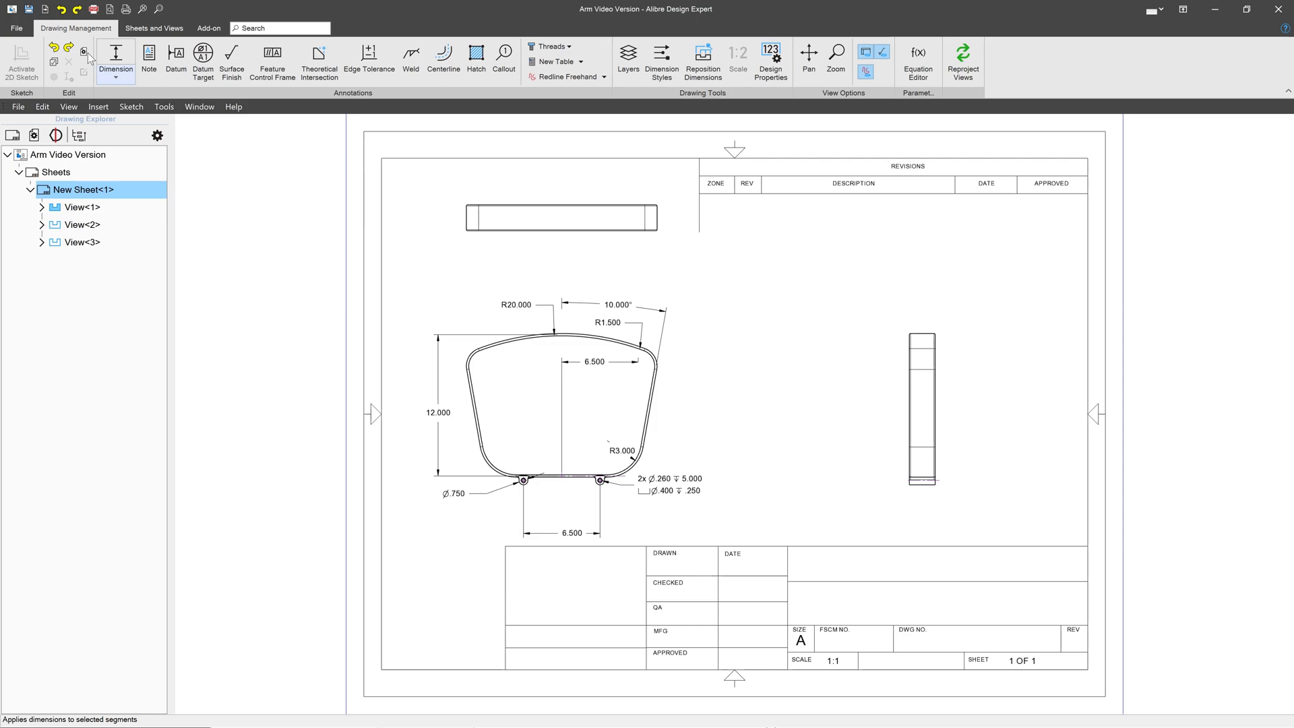
- Create a note reading '1. All untoleranced dimensions are basic' beside the drawing
click(149, 58)
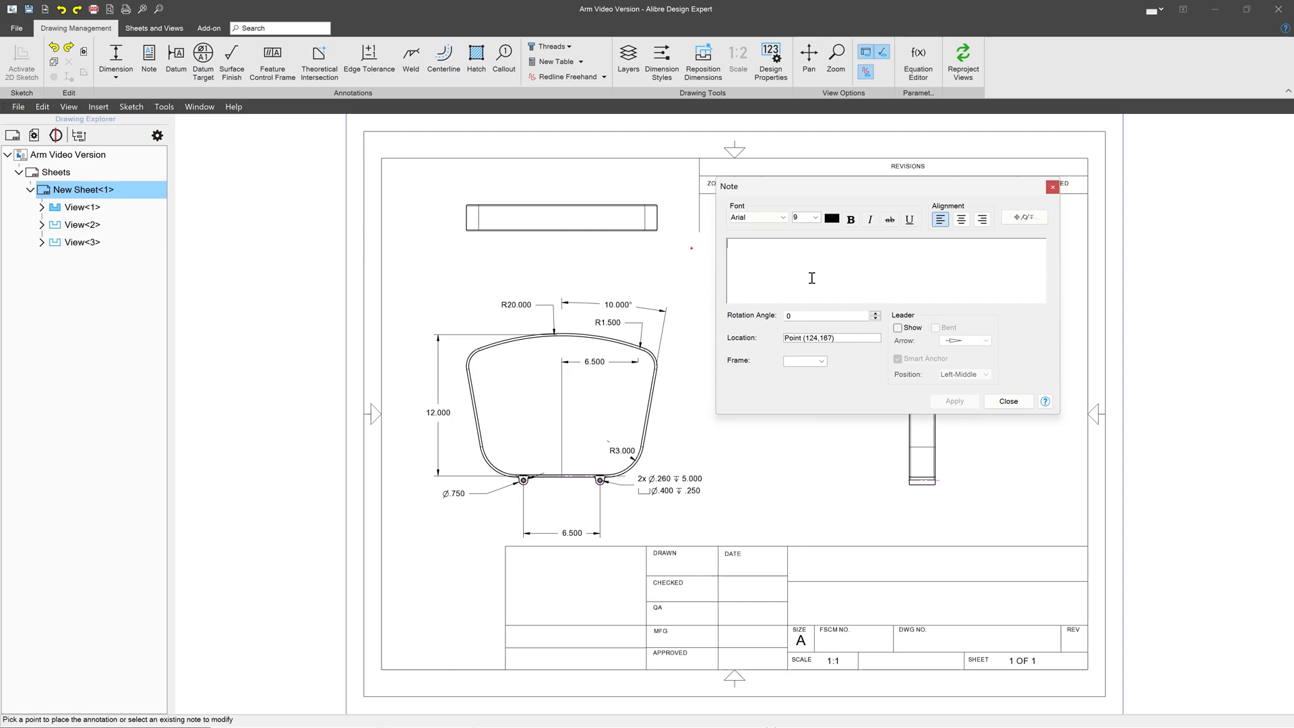
text(1.  All untoleranced dimensions are basic)
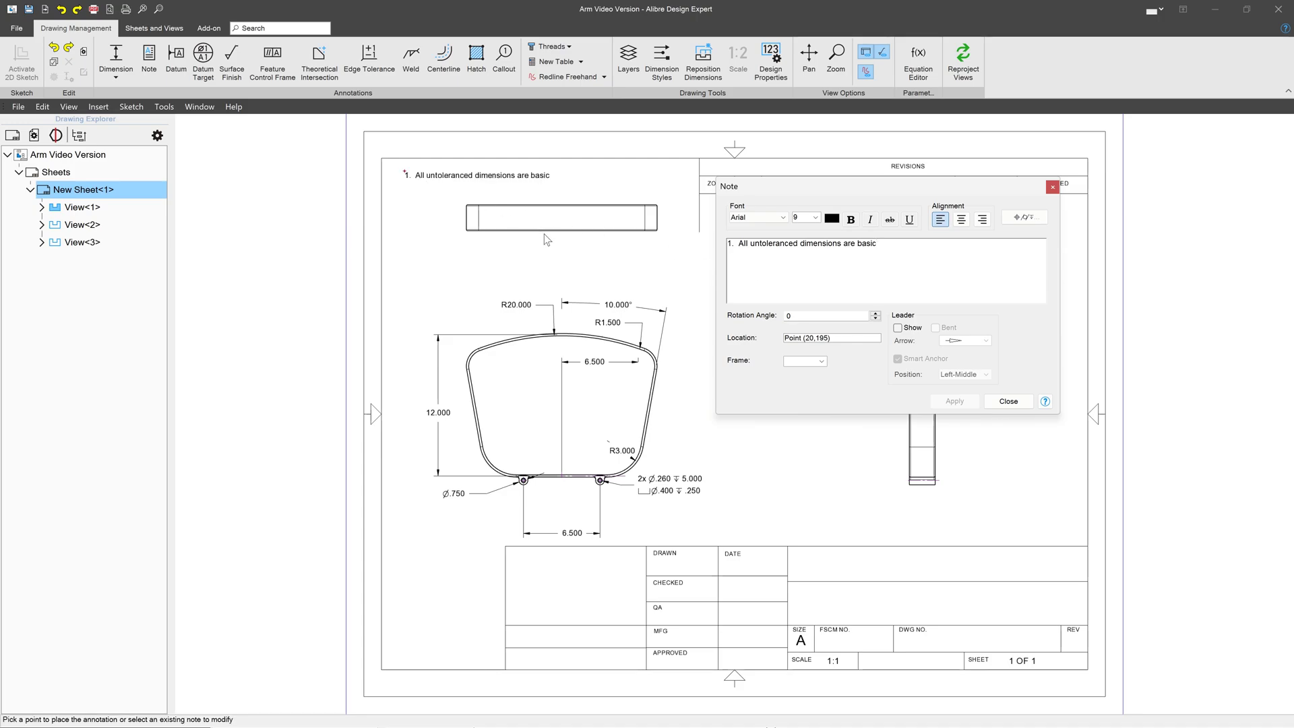
click(568, 276)
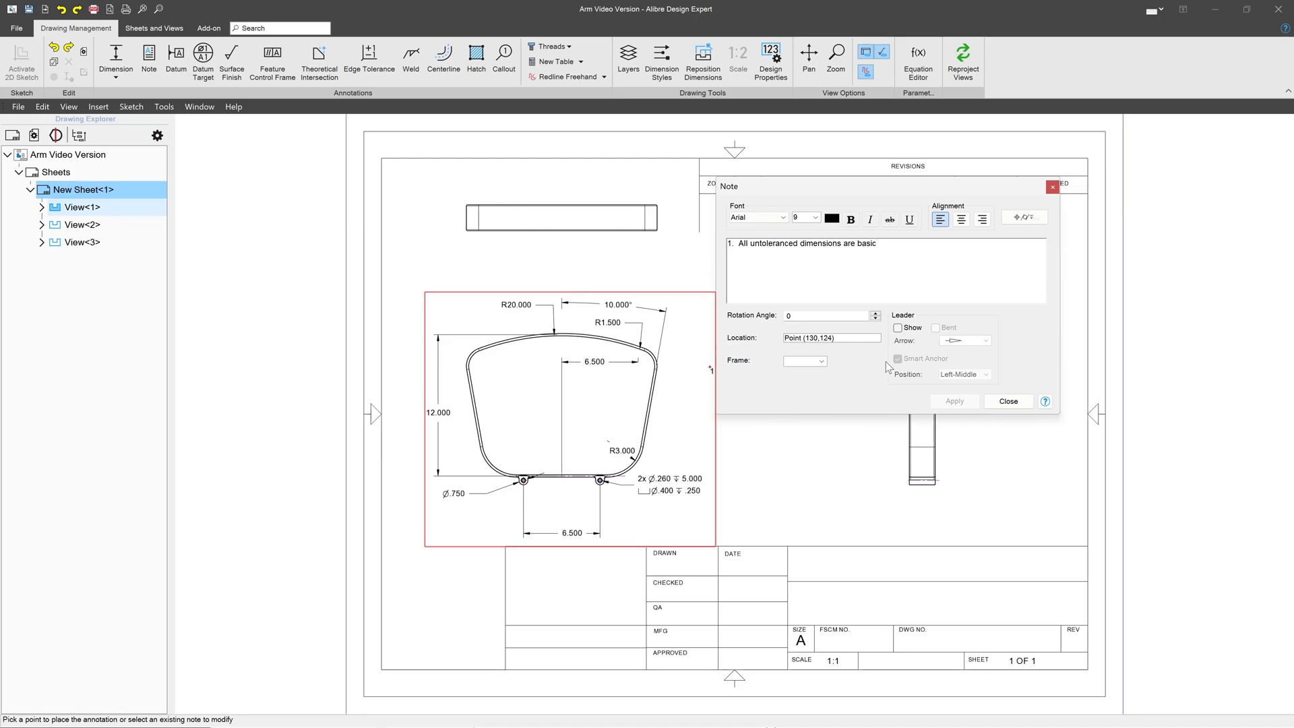
- Try rotating the note to 45 degrees, then reset its rotation angle to 0
double_click(835, 315)
click(754, 282)
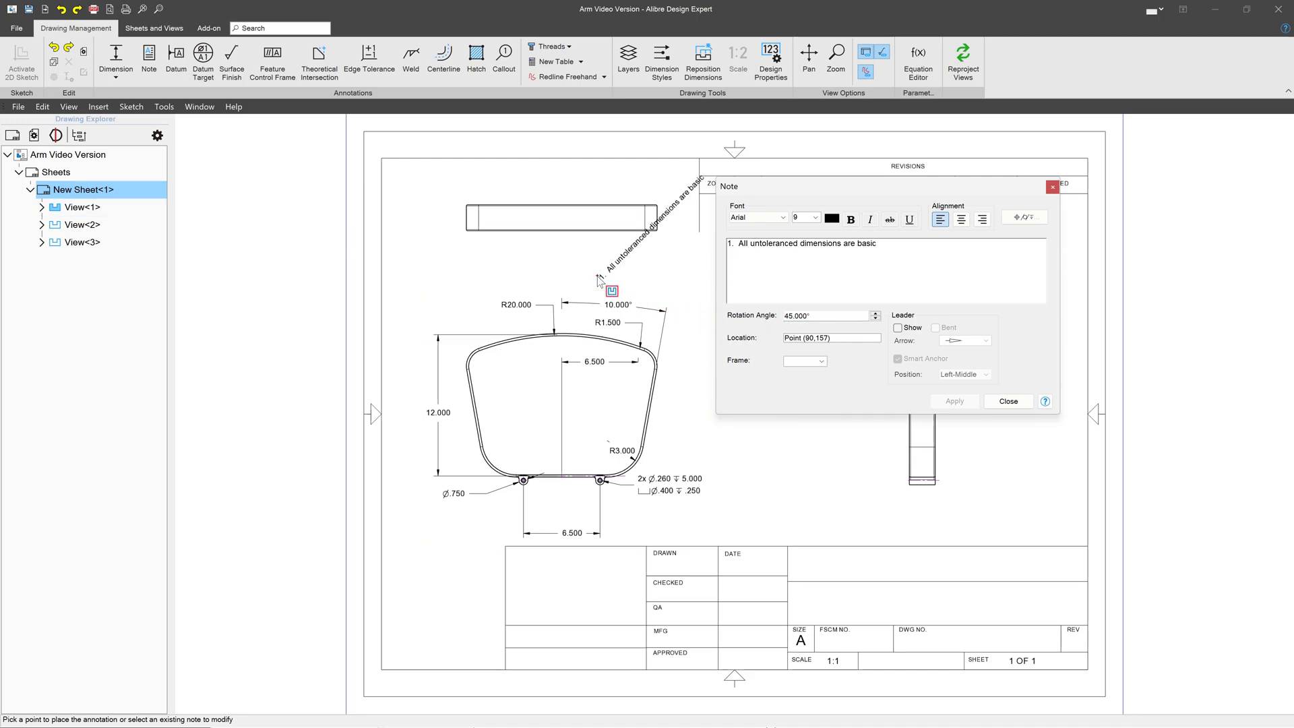
click(407, 230)
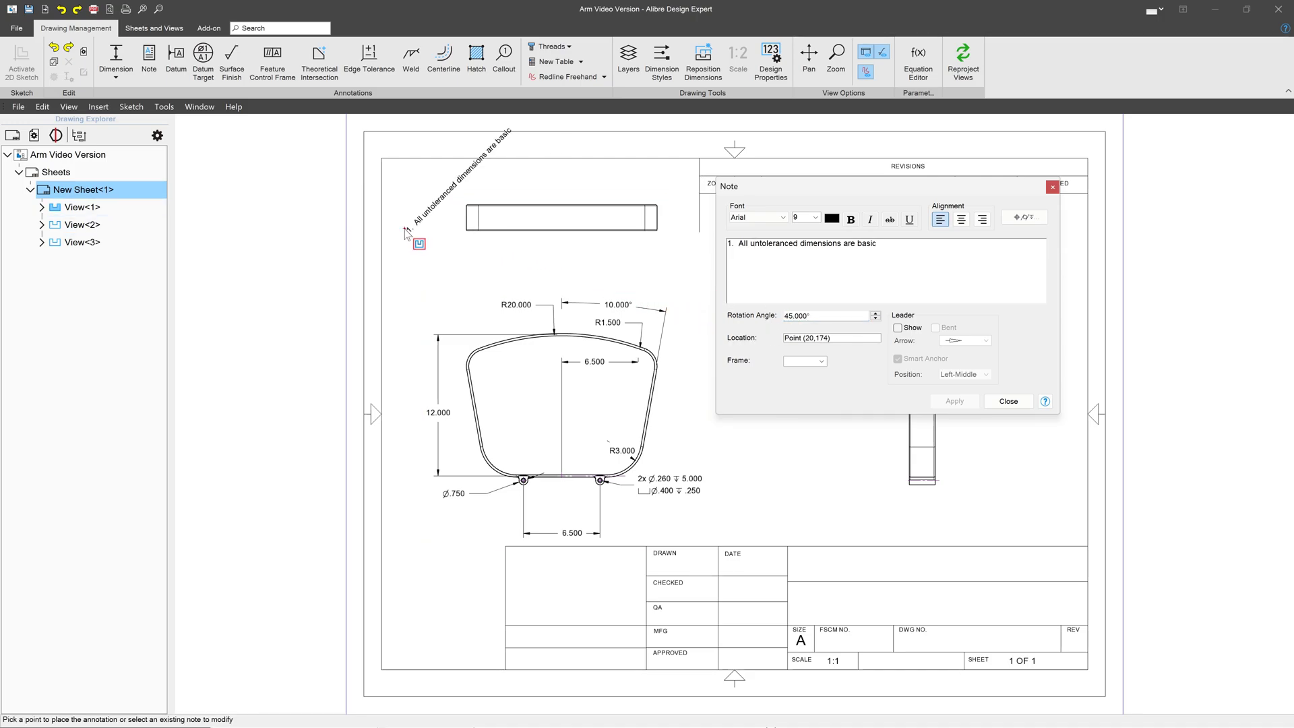
double_click(802, 316)
text(0)
key(Return)
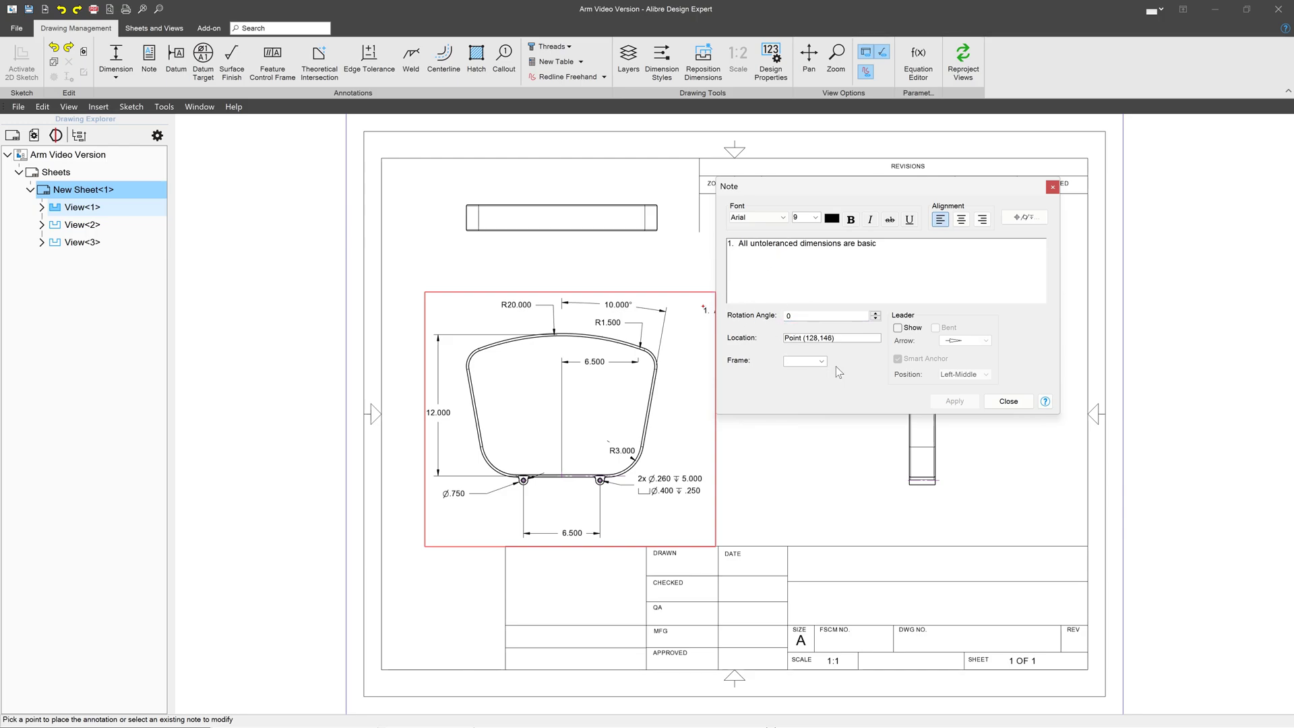
- Try circle, triangle, 3-sided and 5-sided flag frames on the note, then set the frame to None
click(823, 363)
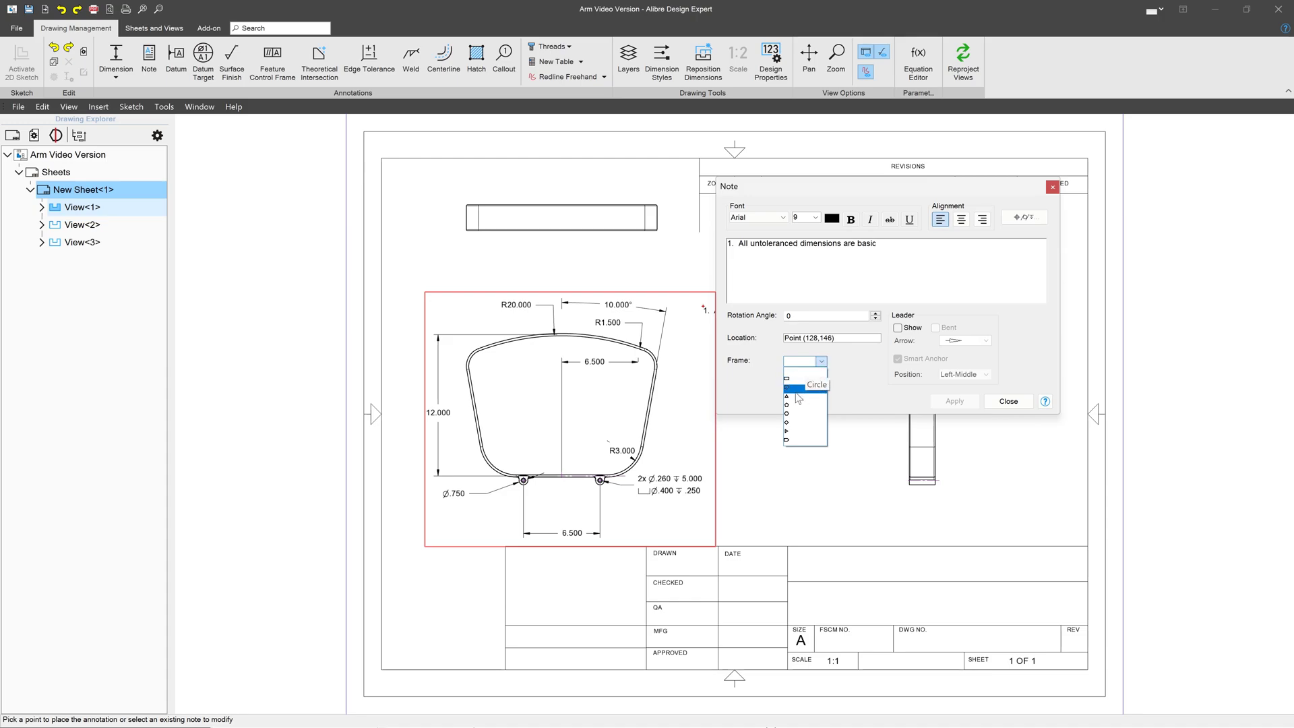
click(805, 388)
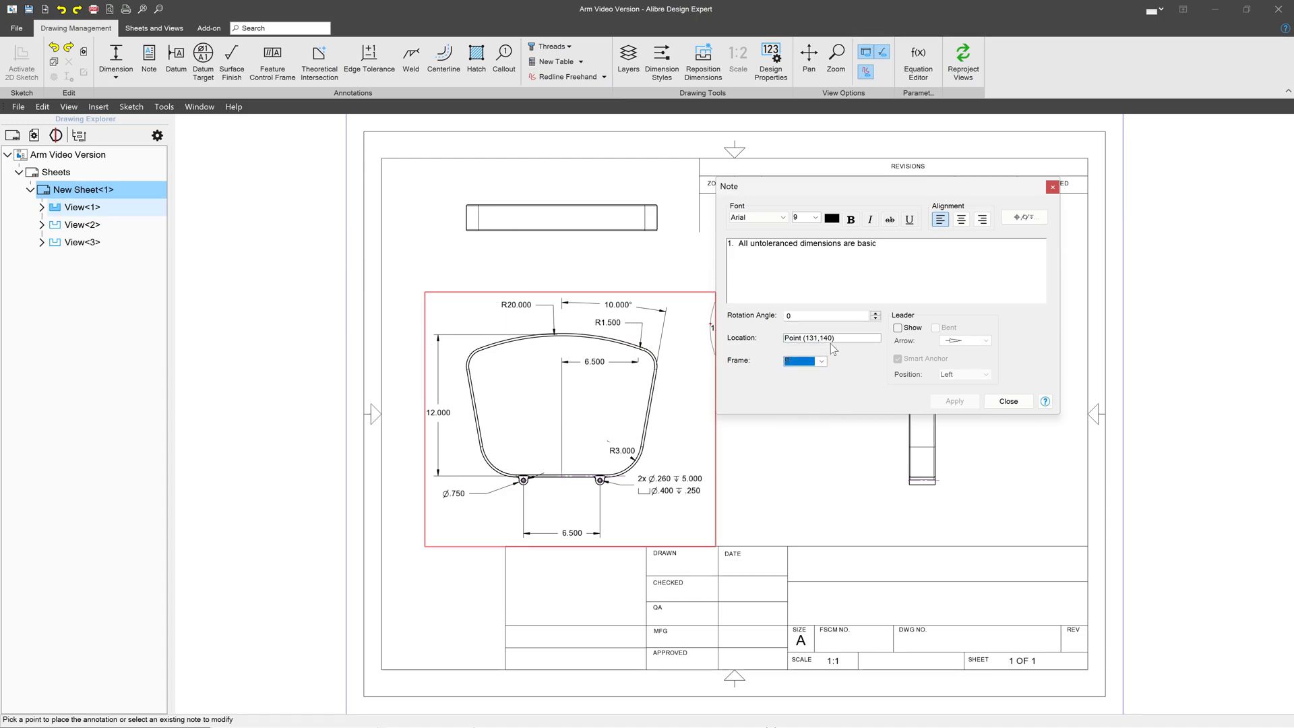
click(823, 362)
click(802, 398)
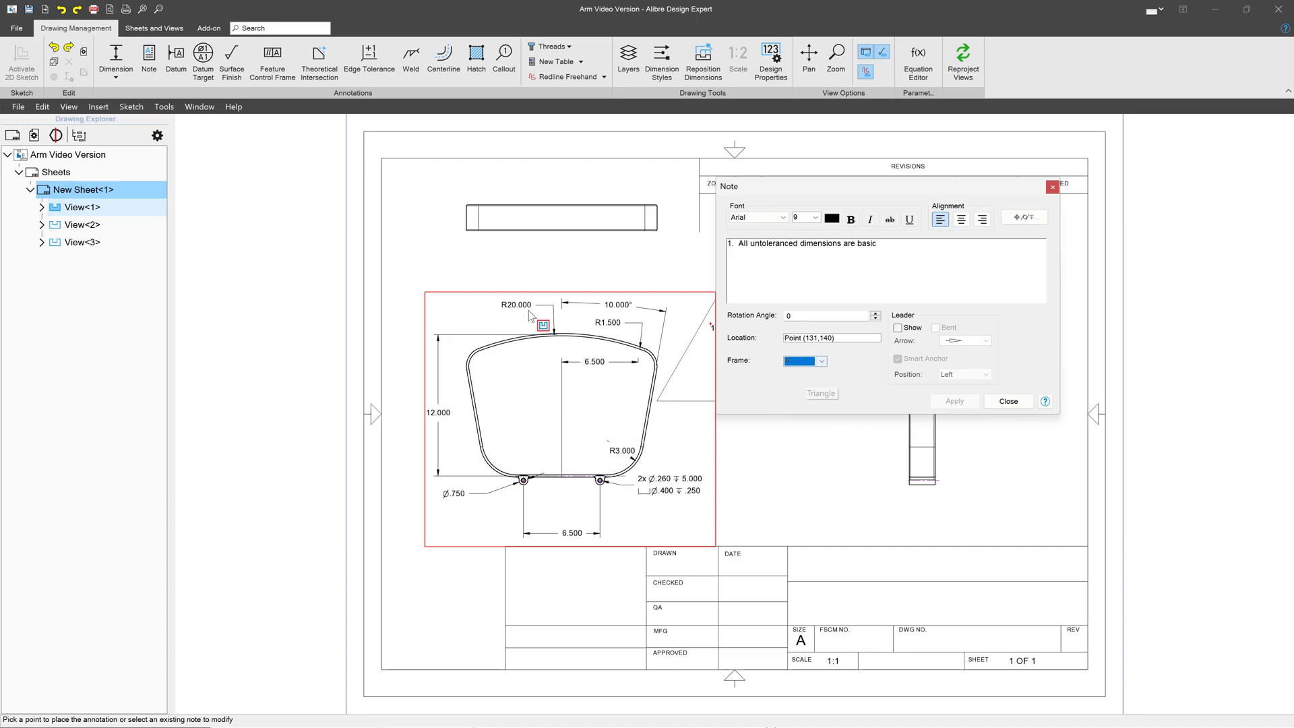
click(822, 361)
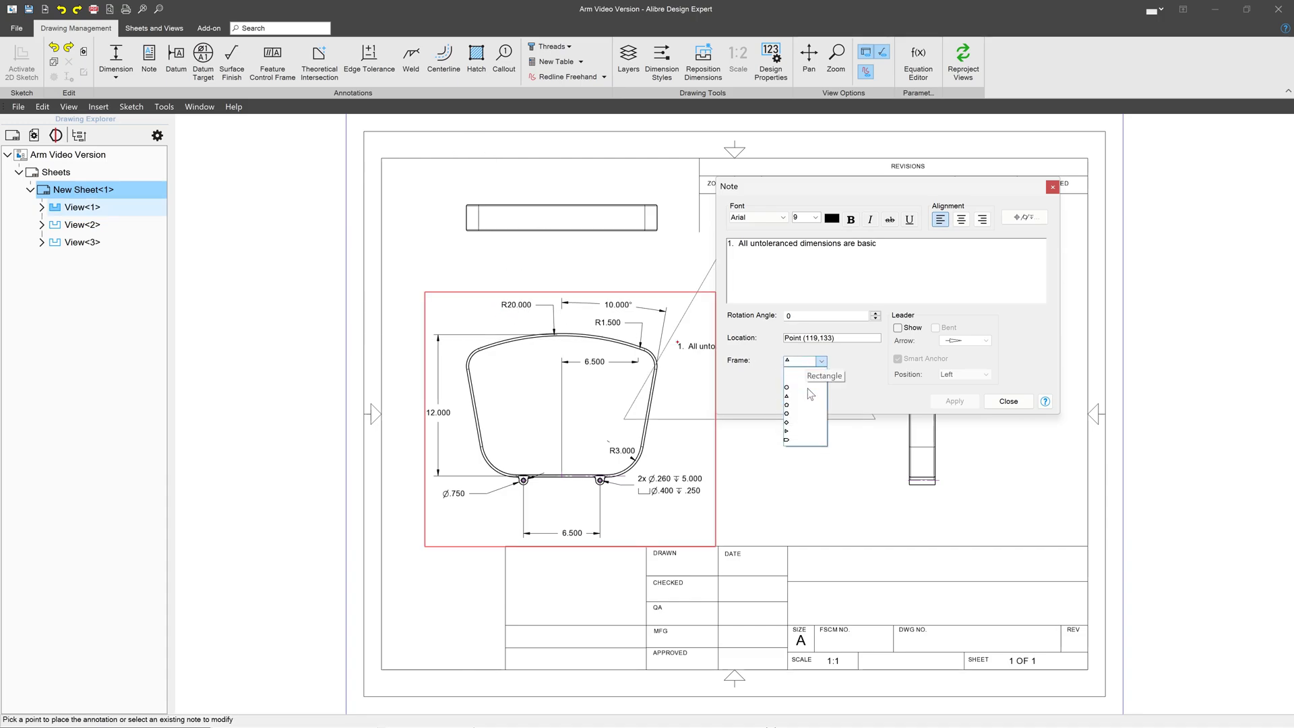
click(796, 432)
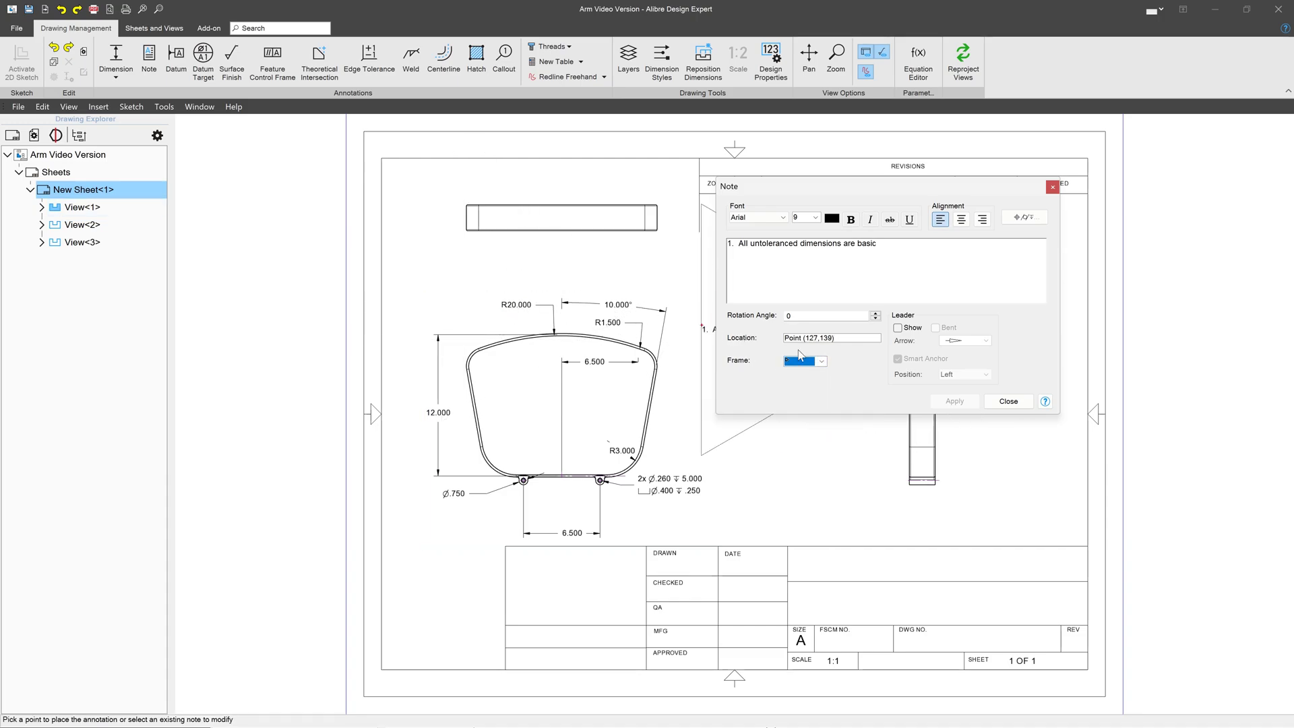
click(822, 361)
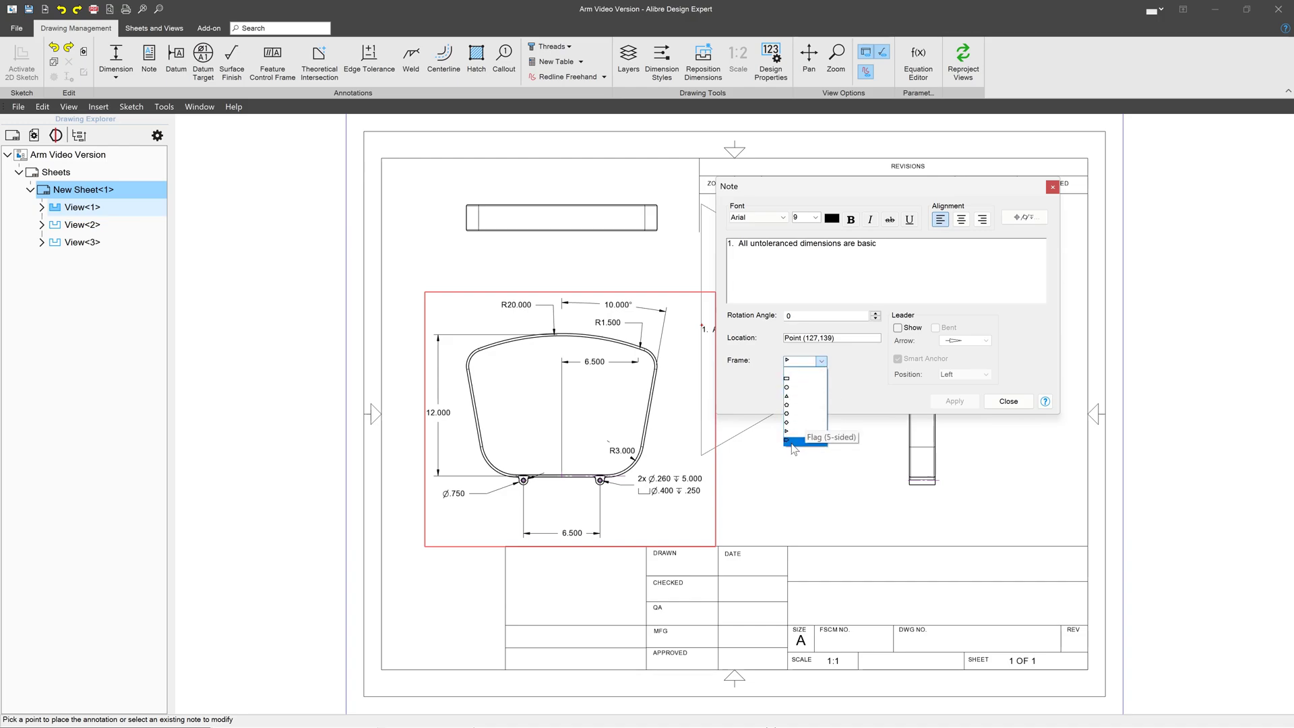
click(809, 442)
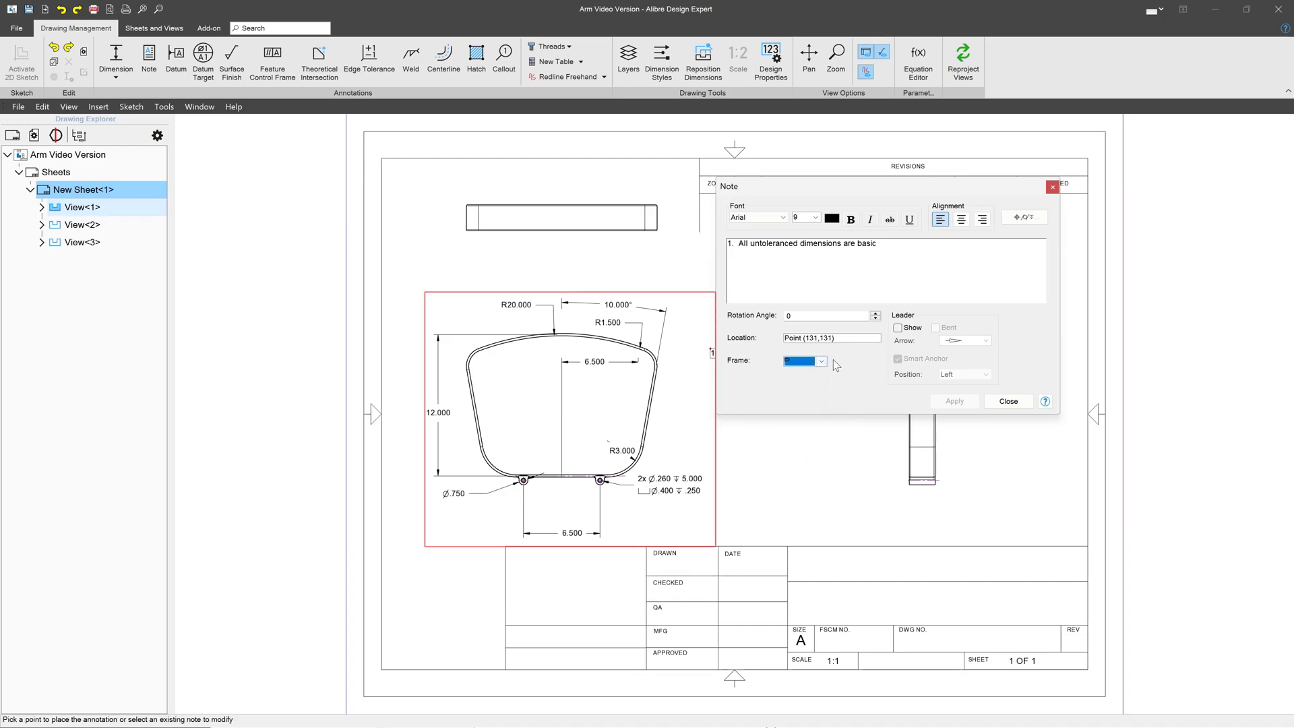
click(822, 362)
click(804, 371)
- Try a leader to the front view, remove it, and commit the note at the sheet's top-left
click(898, 327)
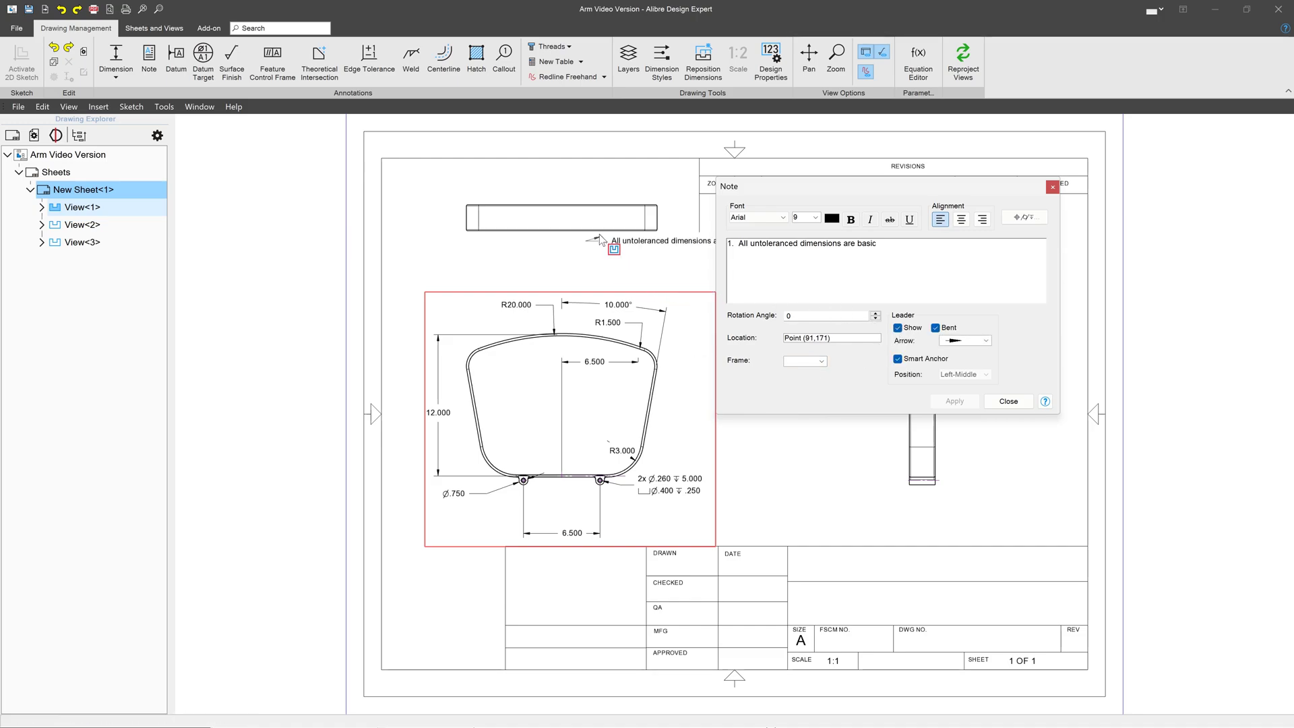
click(599, 235)
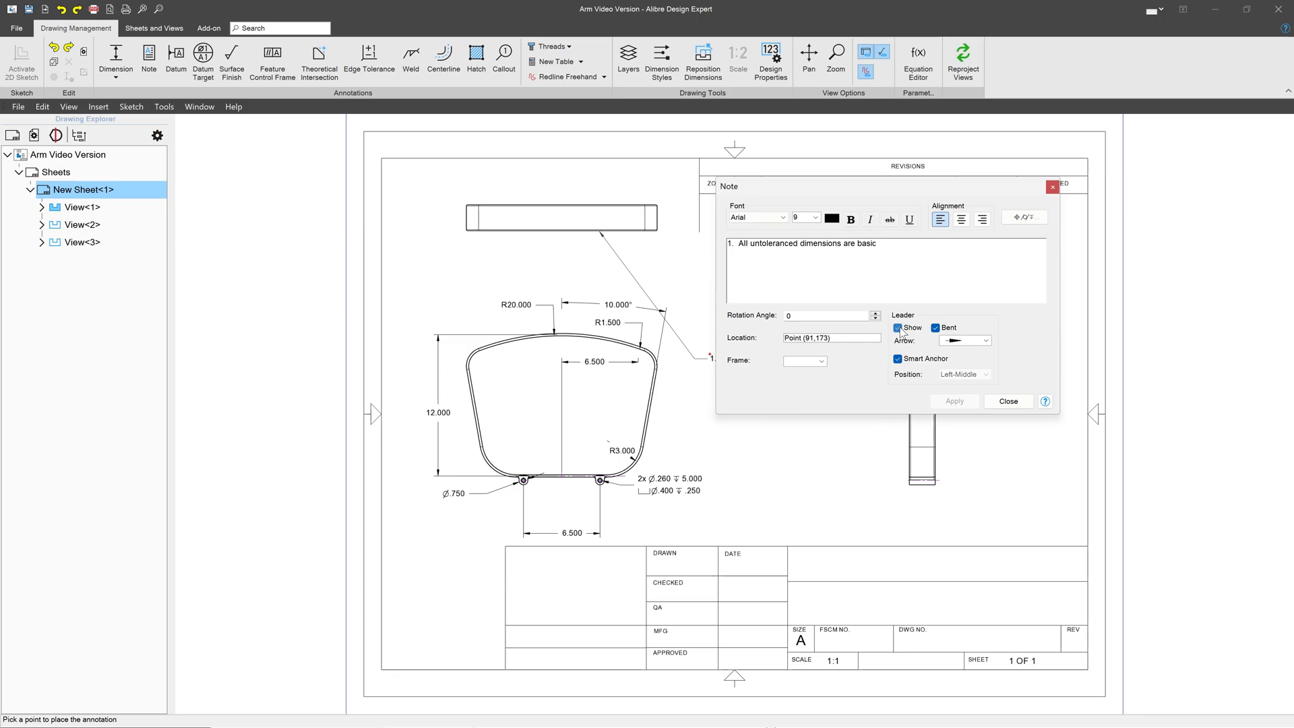
click(898, 329)
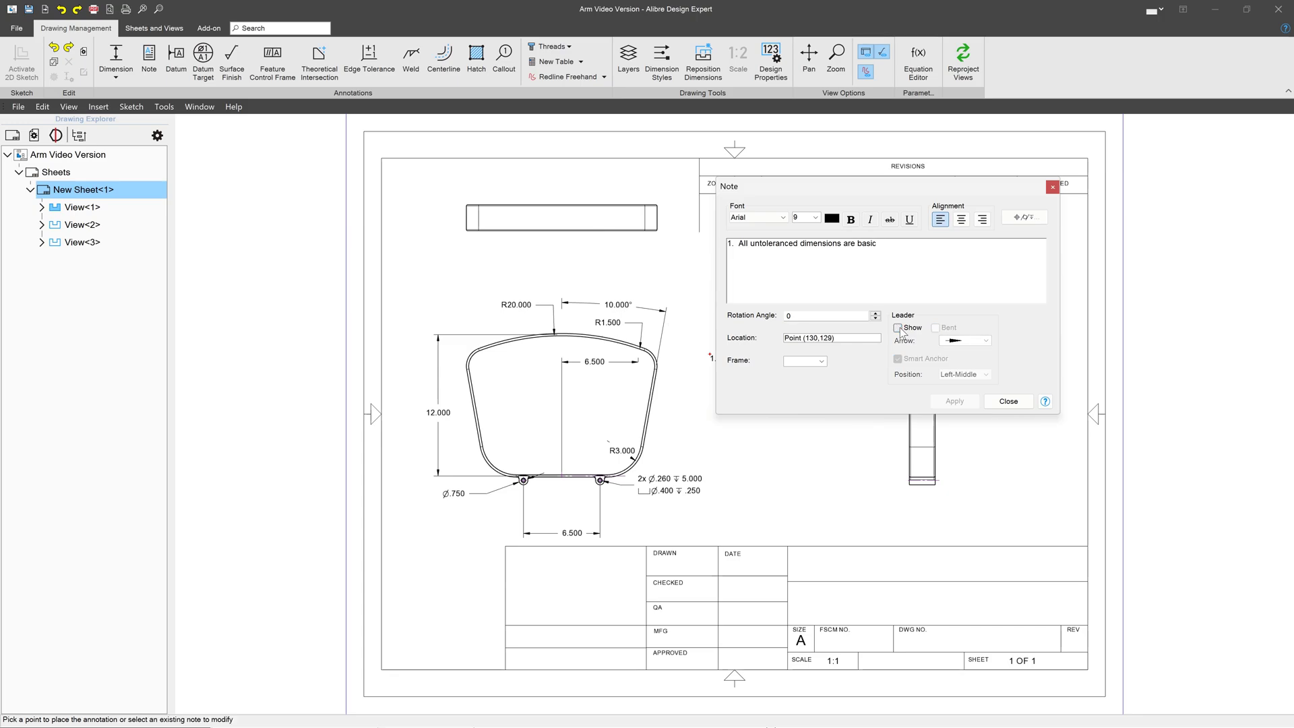
click(411, 177)
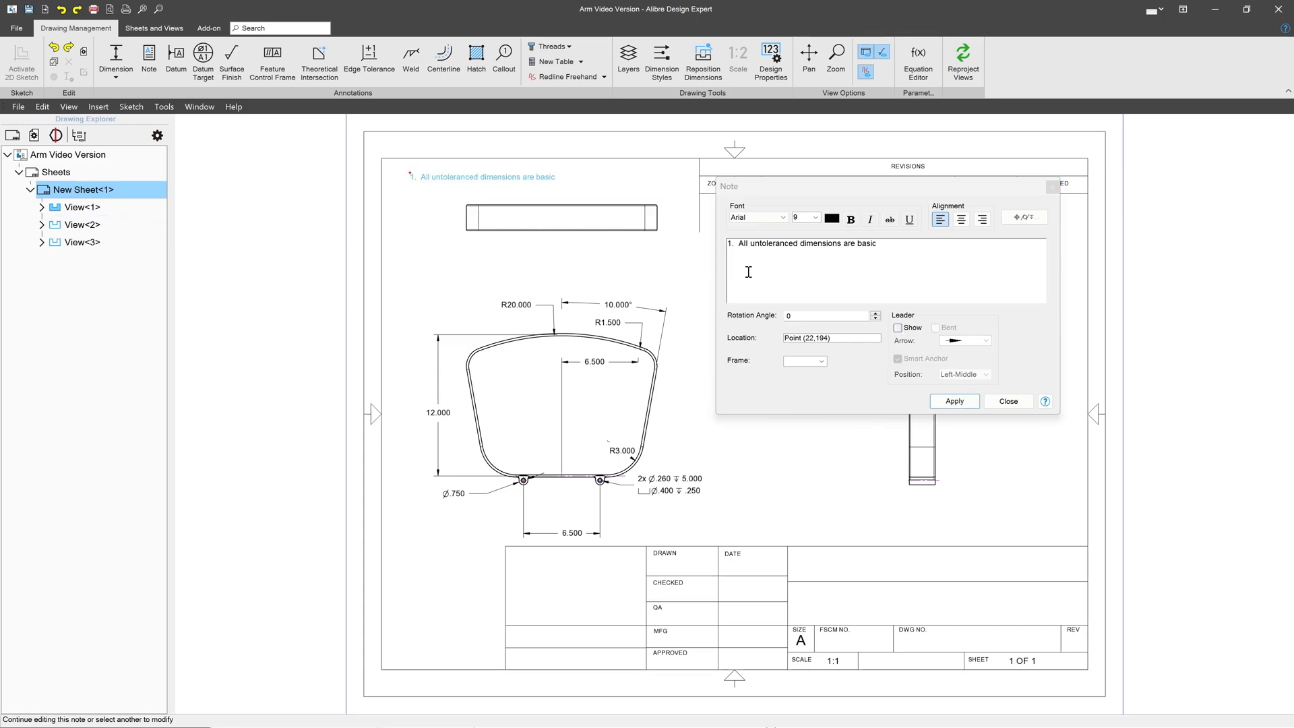
click(969, 404)
click(1008, 401)
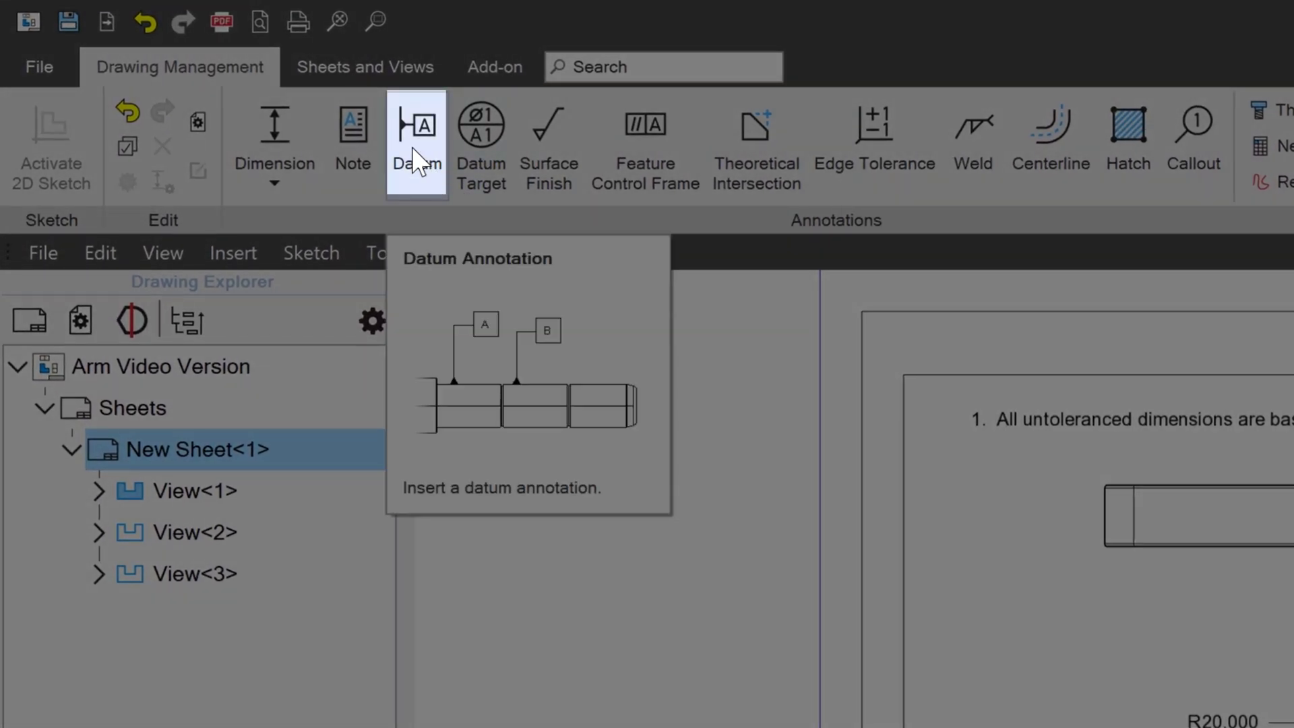
- Anchor datum A on the side view's left edge with its label box beside the part
click(412, 149)
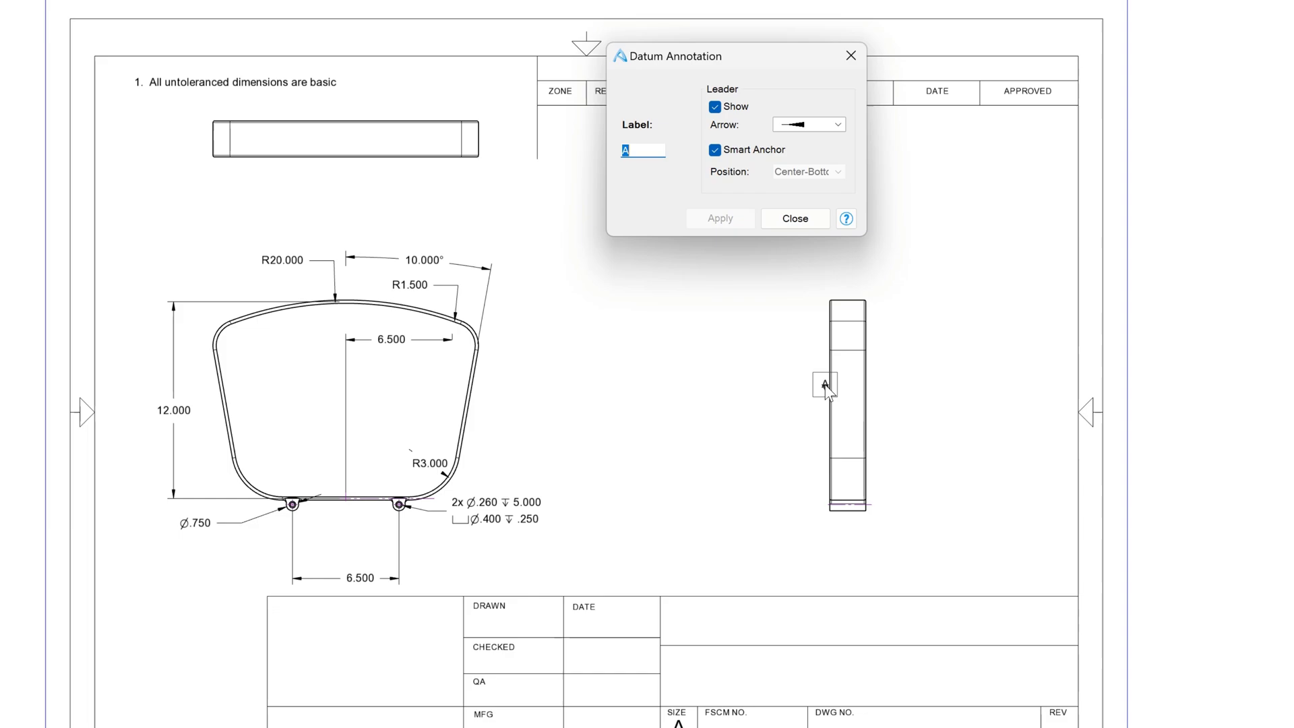
scroll(841, 391, up, 5)
click(842, 394)
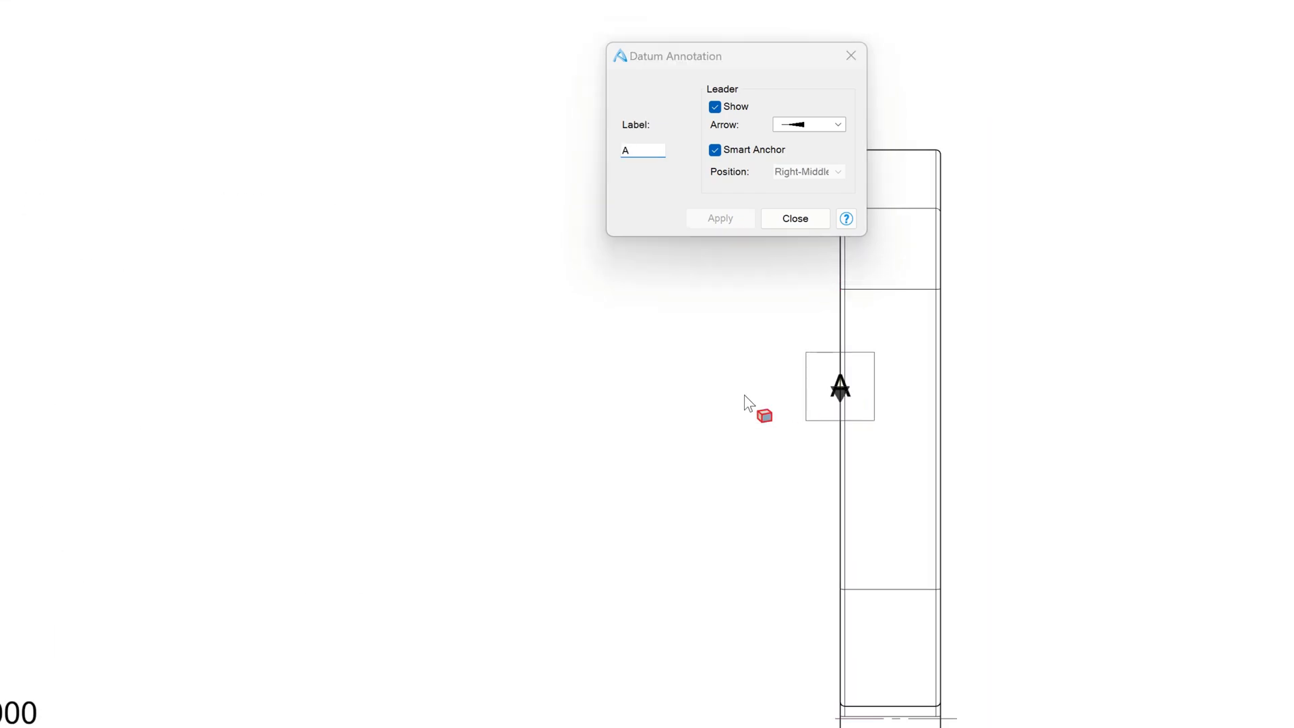
click(744, 394)
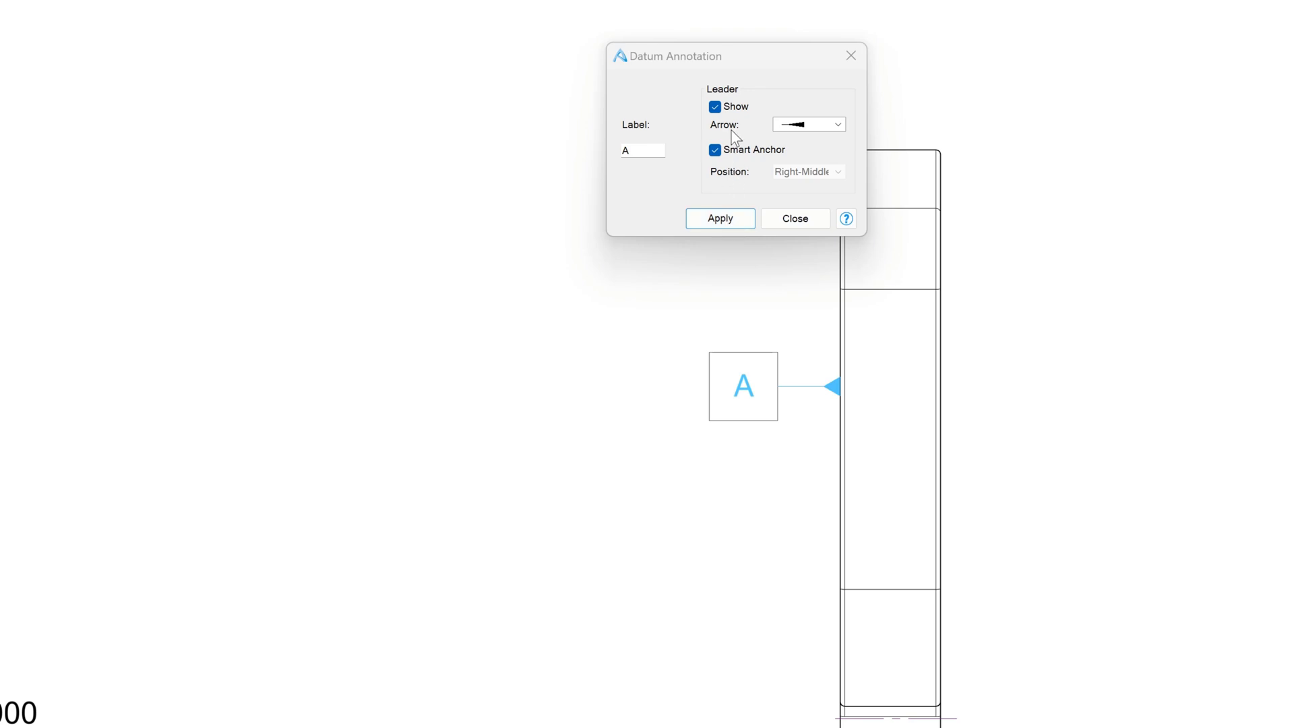
- Keep the datum leader on with a filled triangle arrow, adjust its tip, and apply datum A
click(715, 108)
click(715, 108)
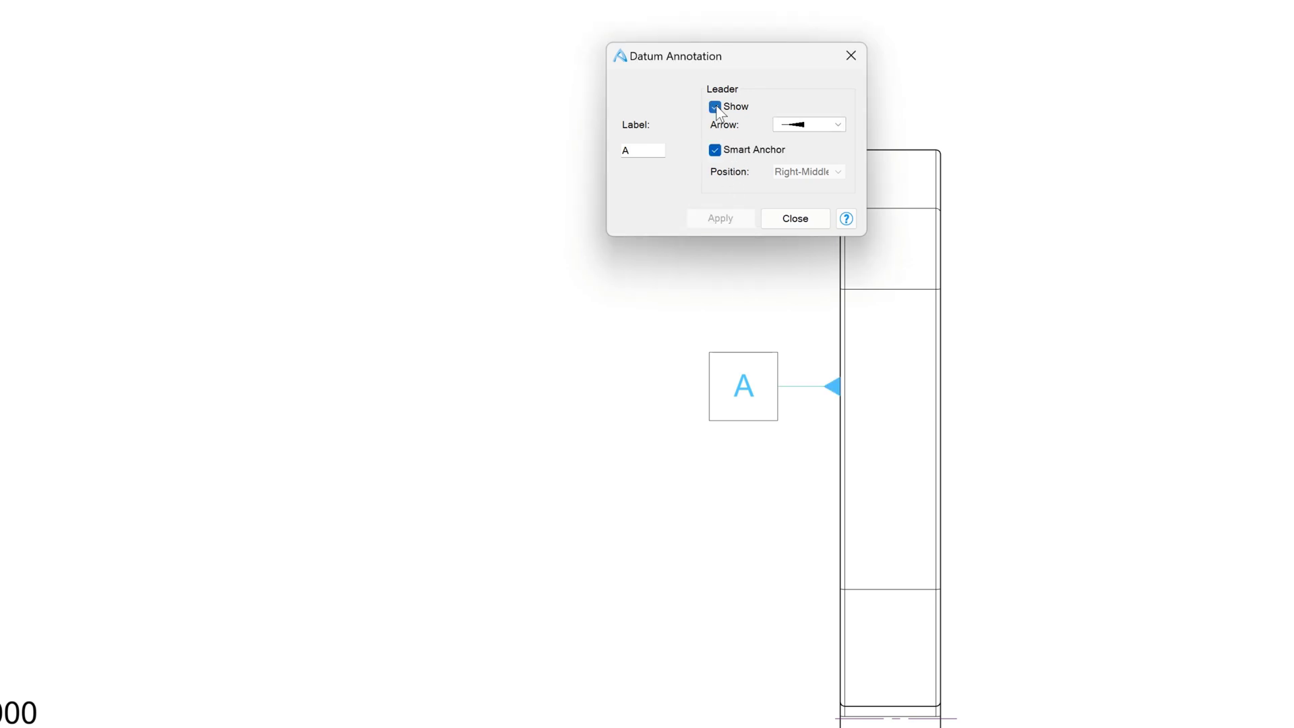
click(837, 125)
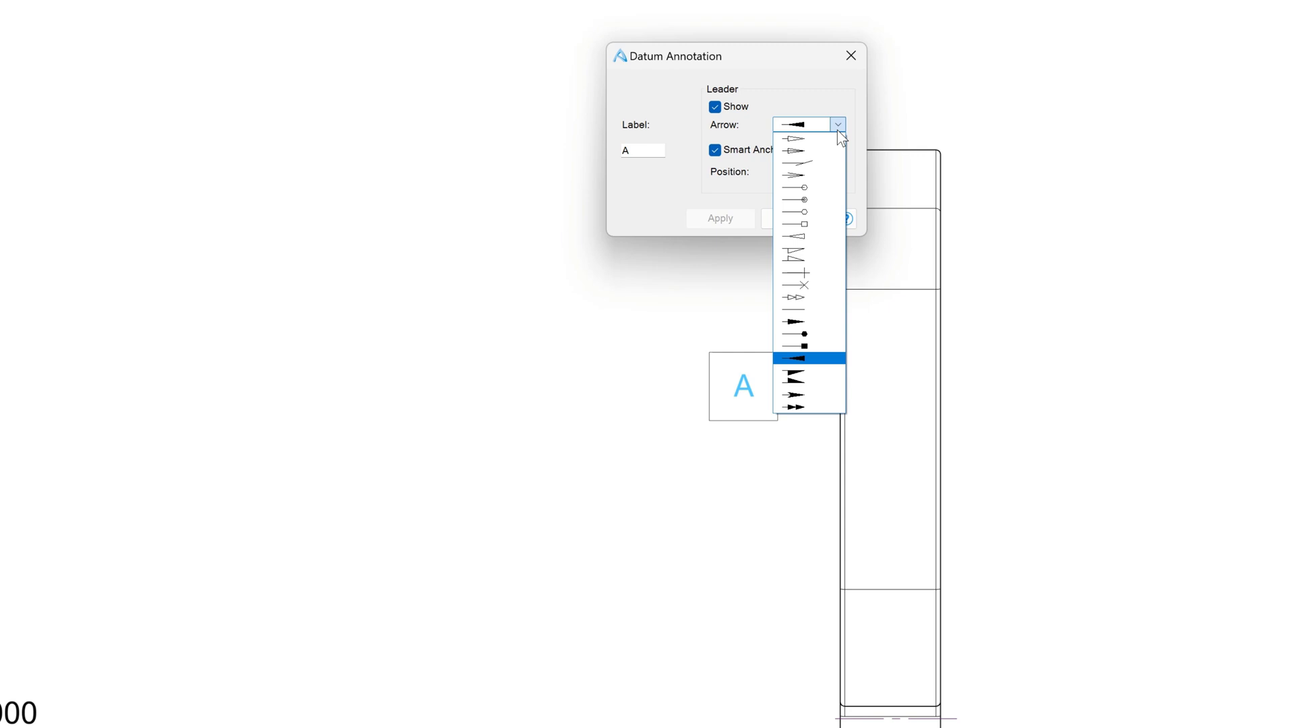
click(837, 132)
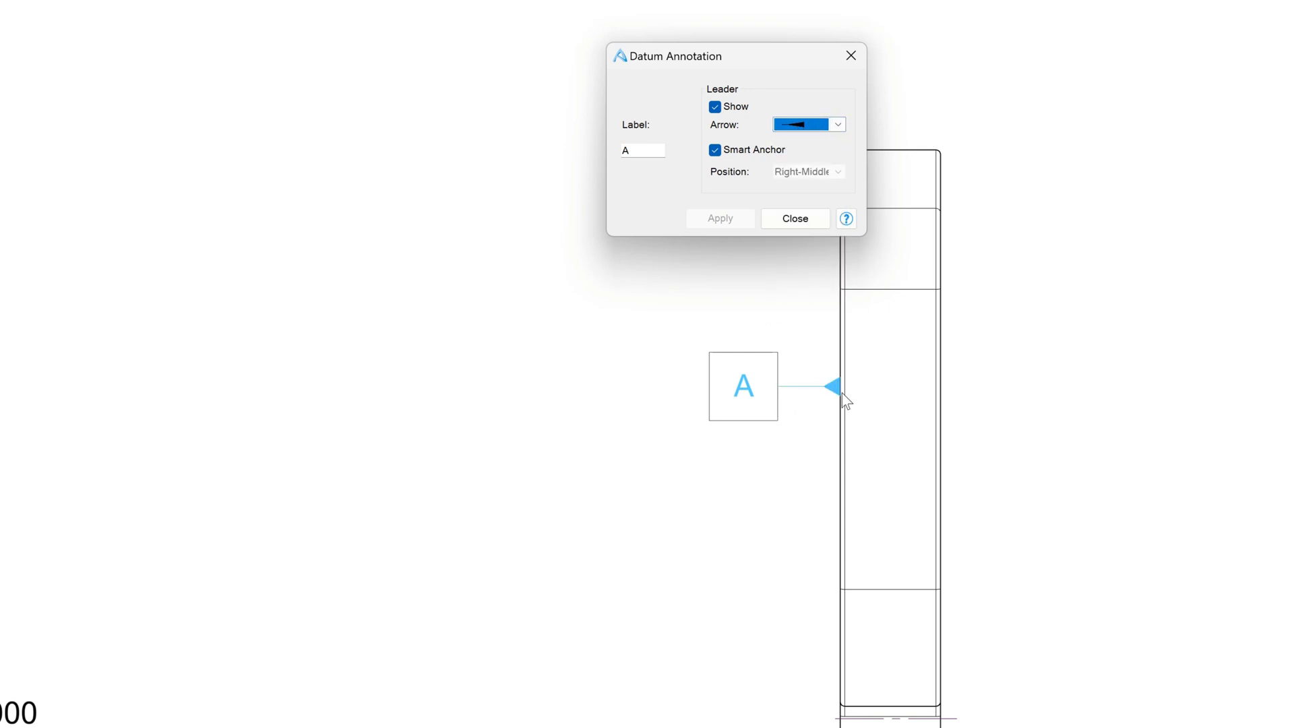
mouse_move(842, 393)
mouse_down()
mouse_move(735, 251)
mouse_move(829, 411)
mouse_move(844, 397)
mouse_up()
click(719, 220)
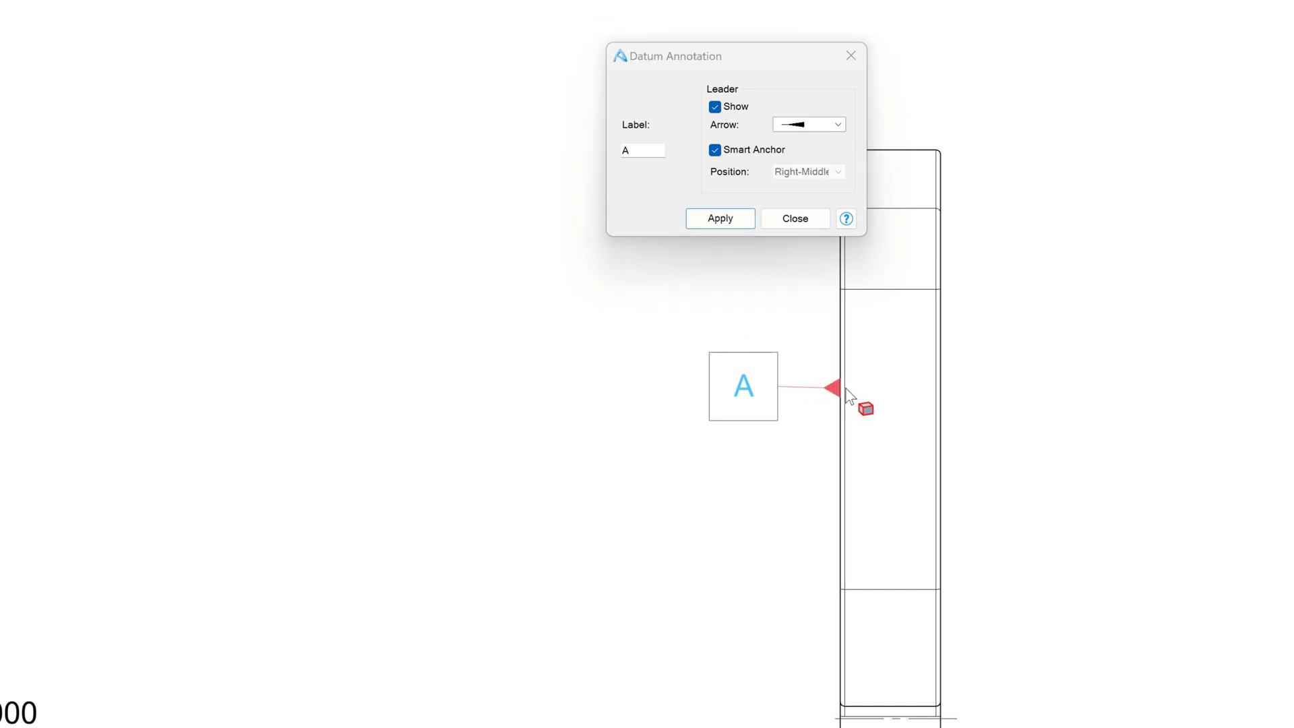
click(726, 227)
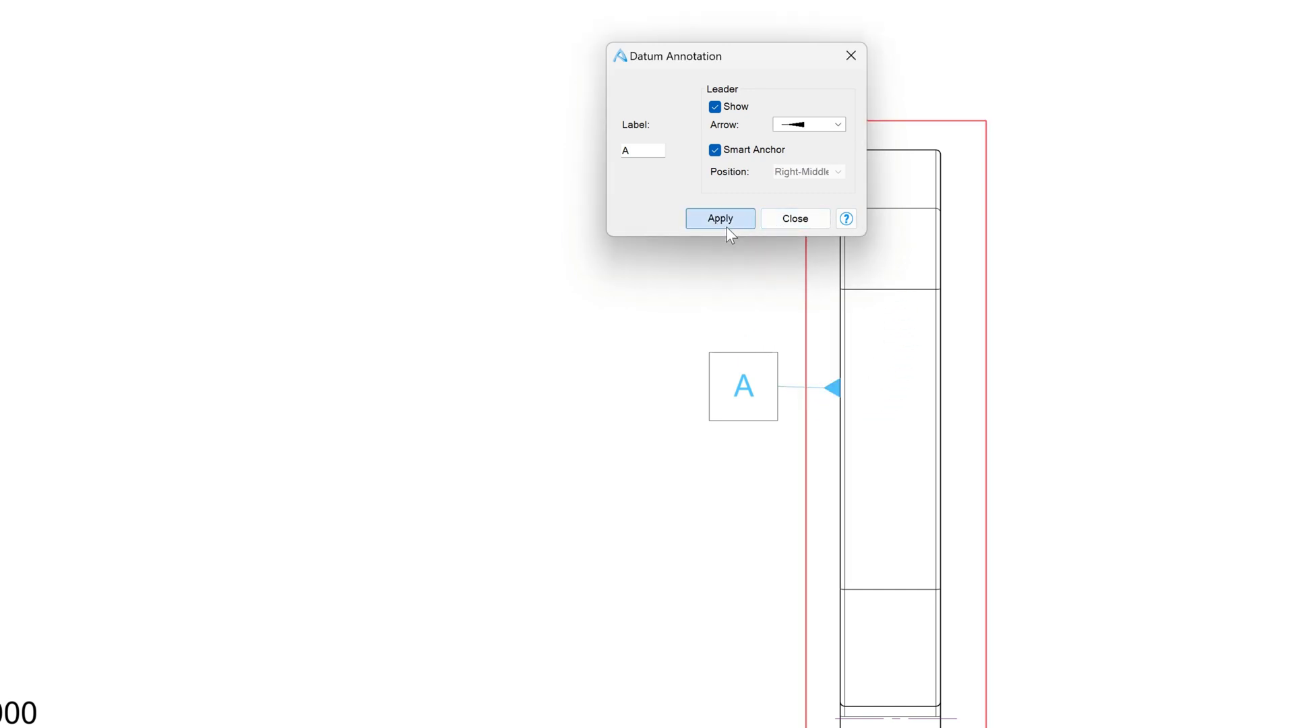
click(795, 220)
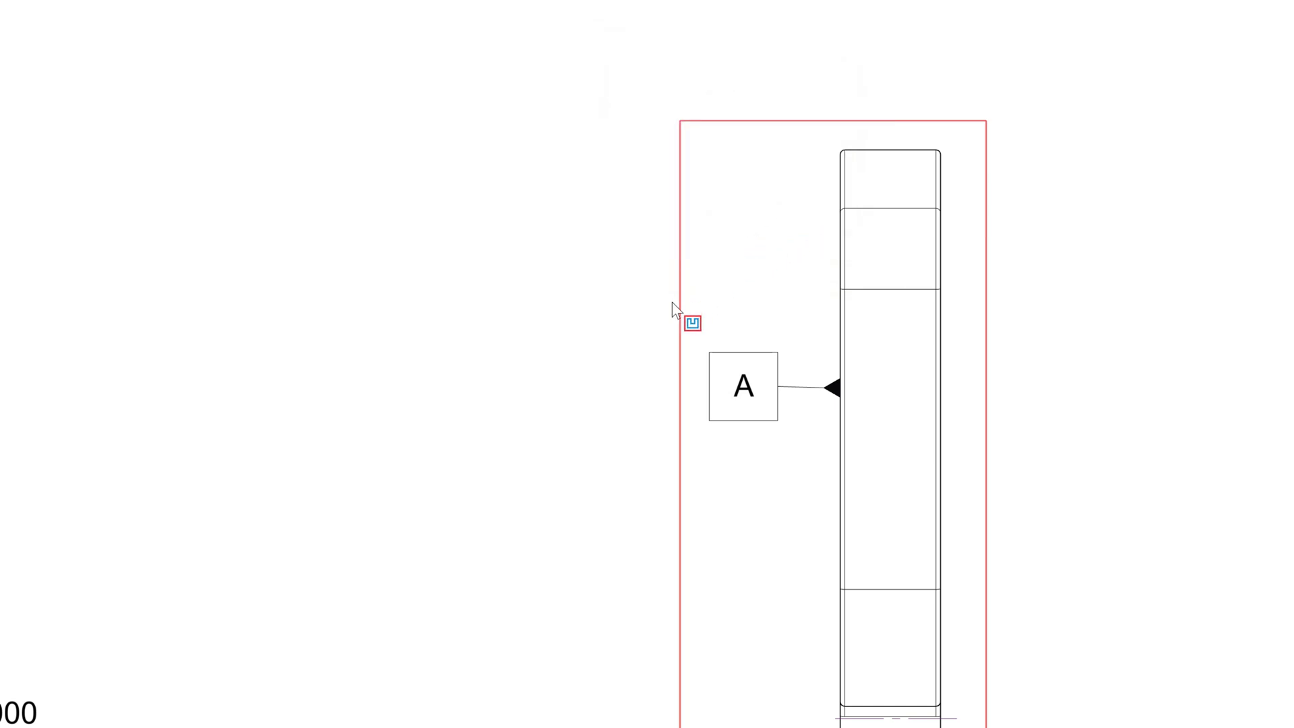
click(727, 389)
key(Escape)
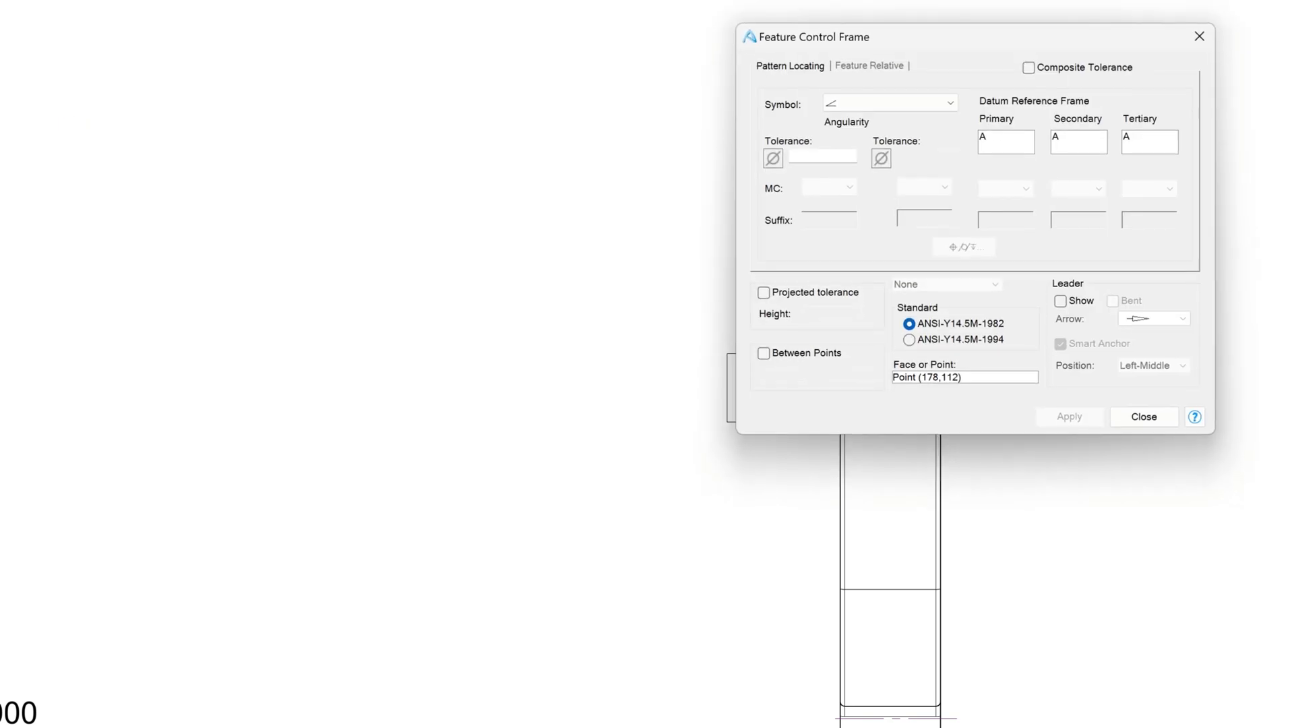
- Set the frame to Flatness with a .020 tolerance, no diameter symbol, and no datum
click(923, 103)
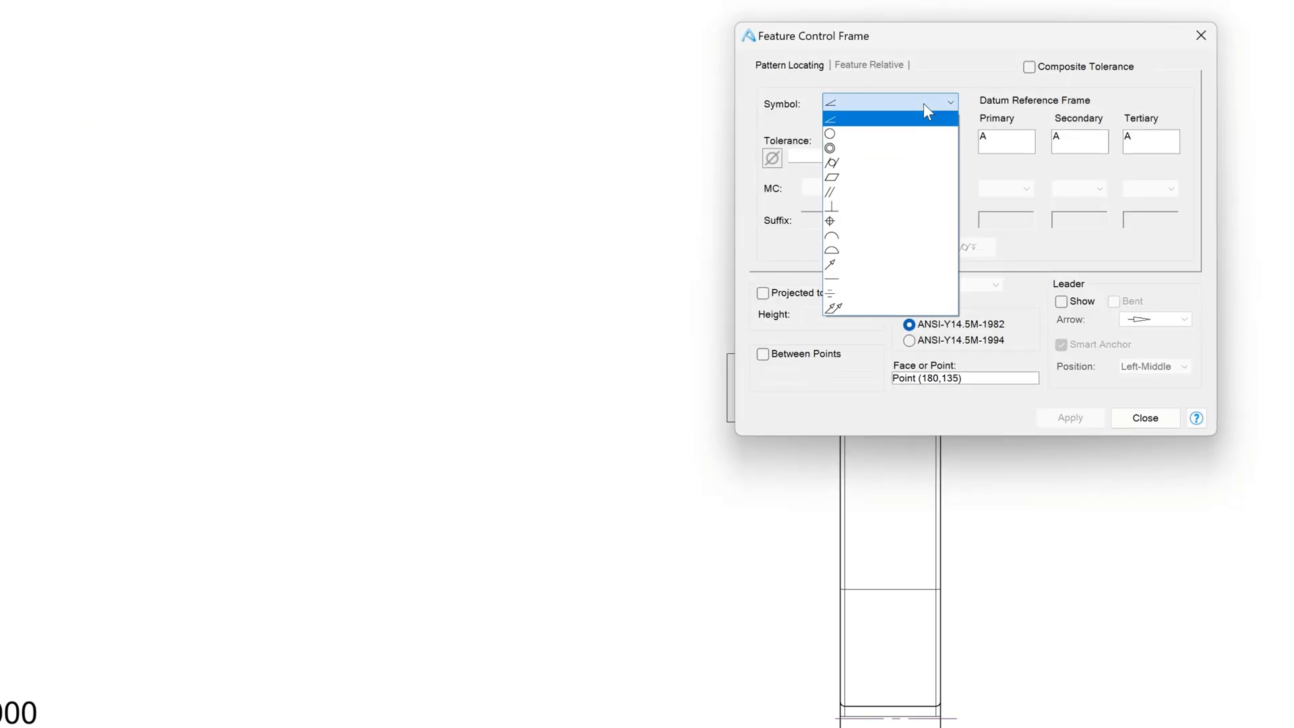
click(862, 178)
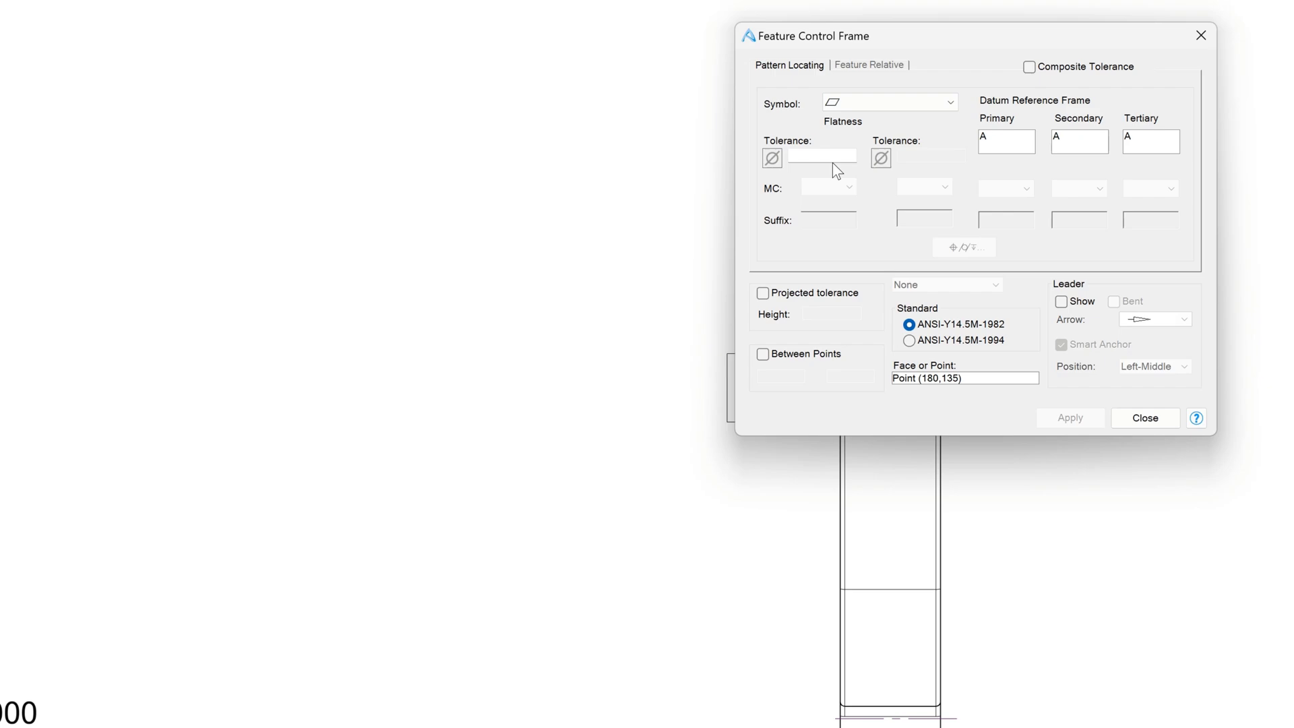
click(822, 155)
text(.020)
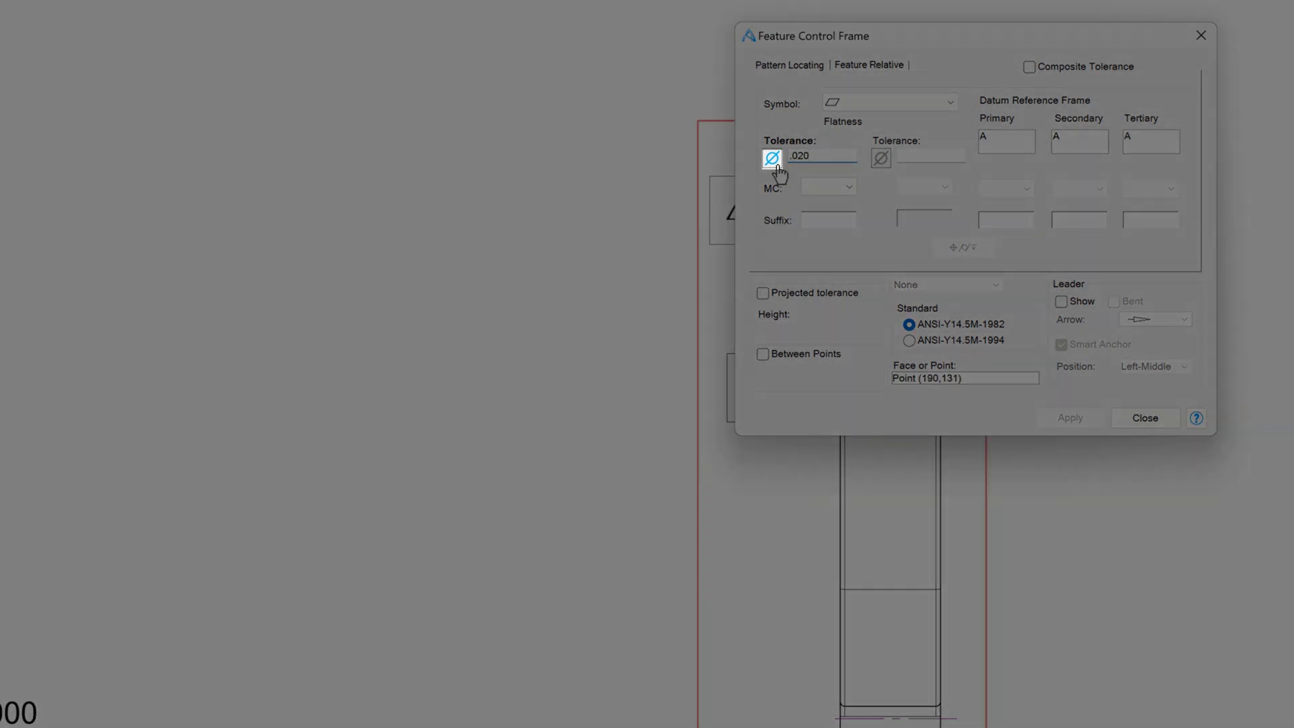
click(775, 163)
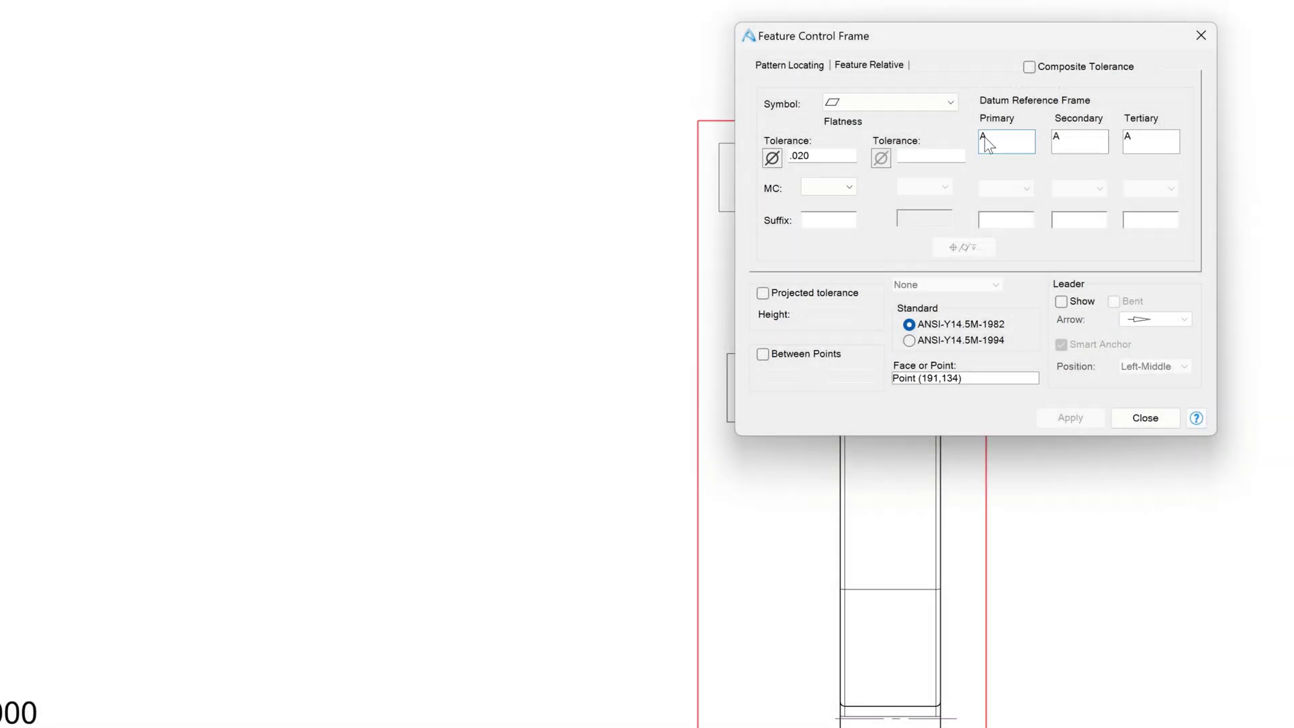
double_click(1004, 143)
click(998, 145)
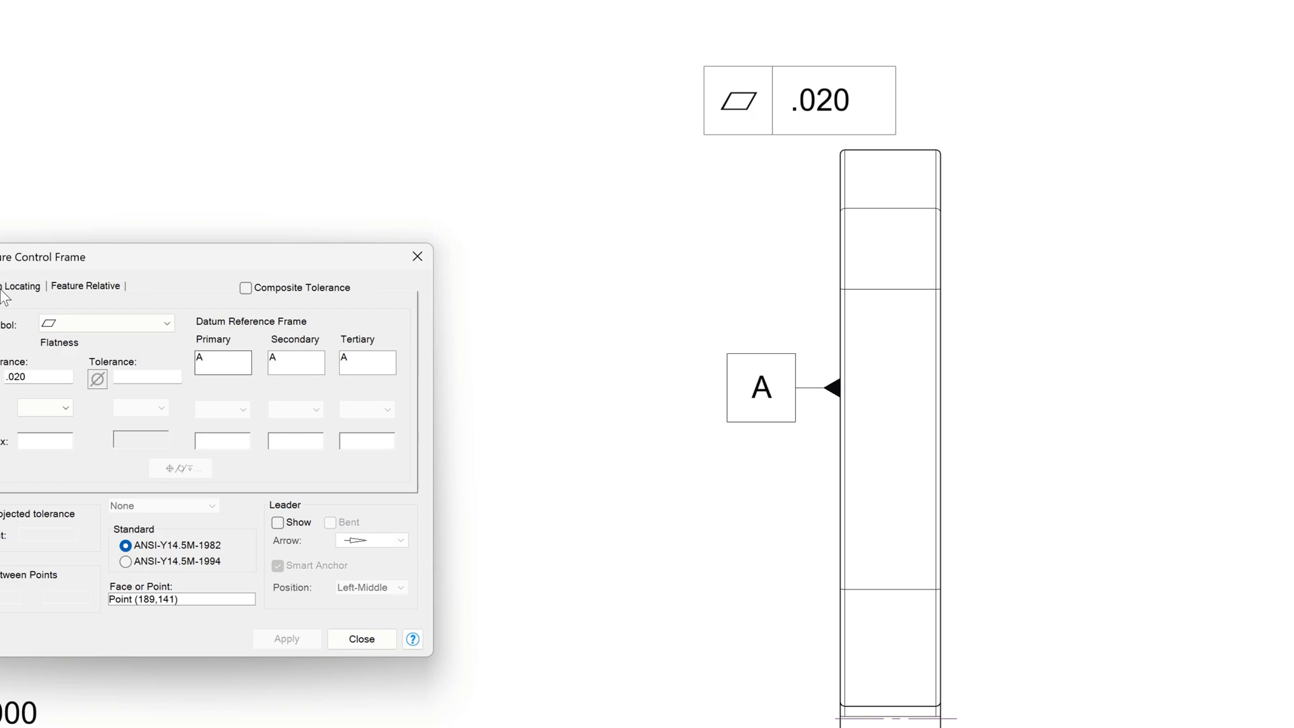
- Lead the flatness frame to the side view's edge, place it up-left, use ANSI-Y14.5M-1994, and apply
click(278, 523)
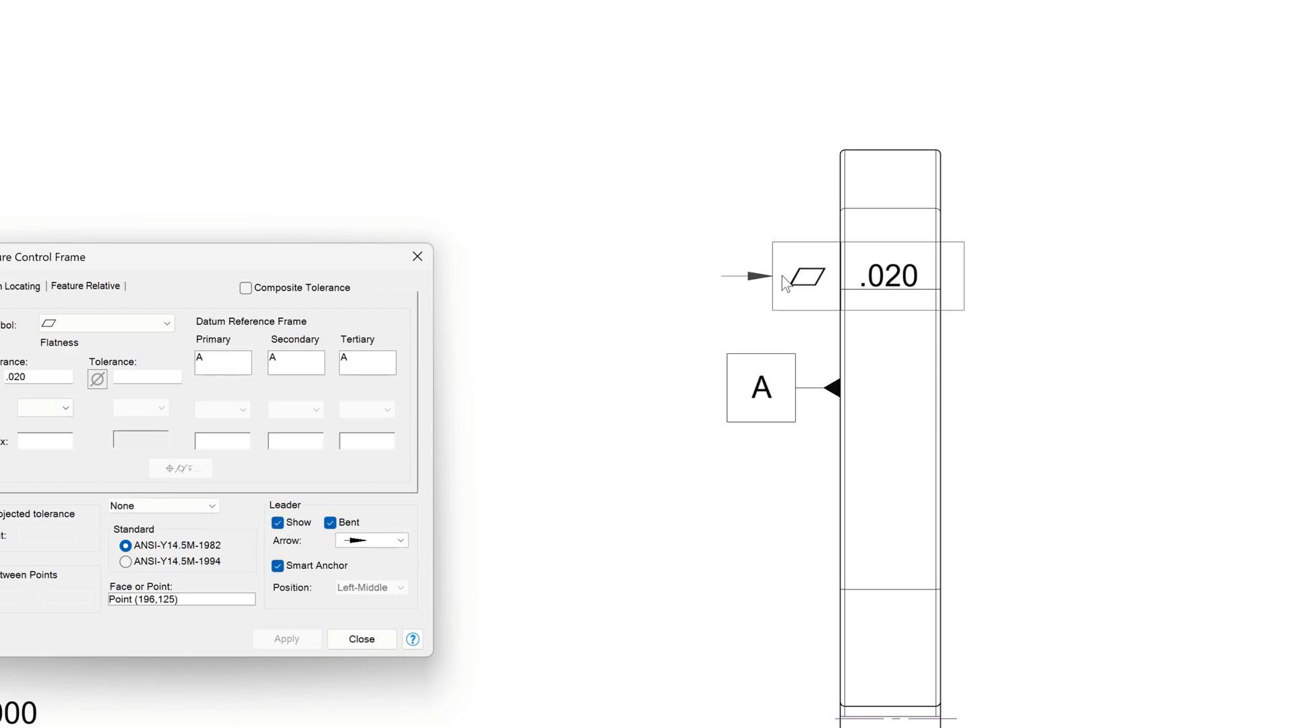
click(839, 272)
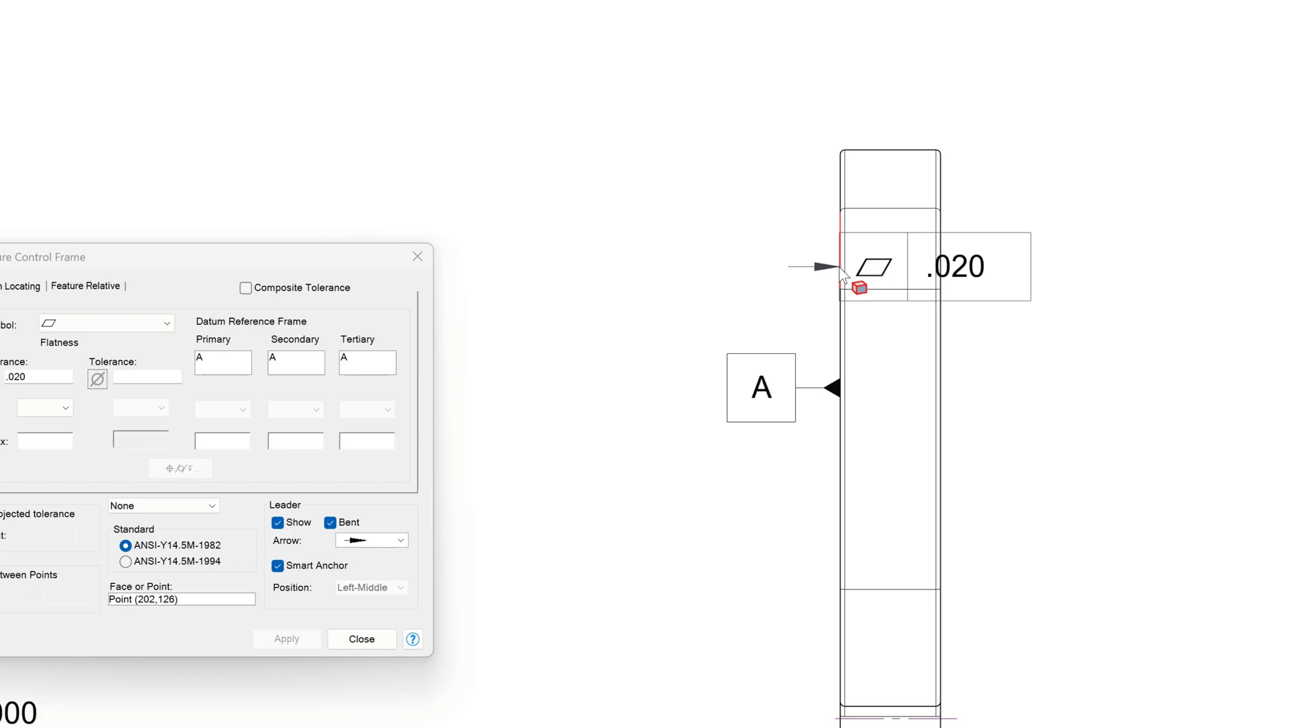
click(529, 230)
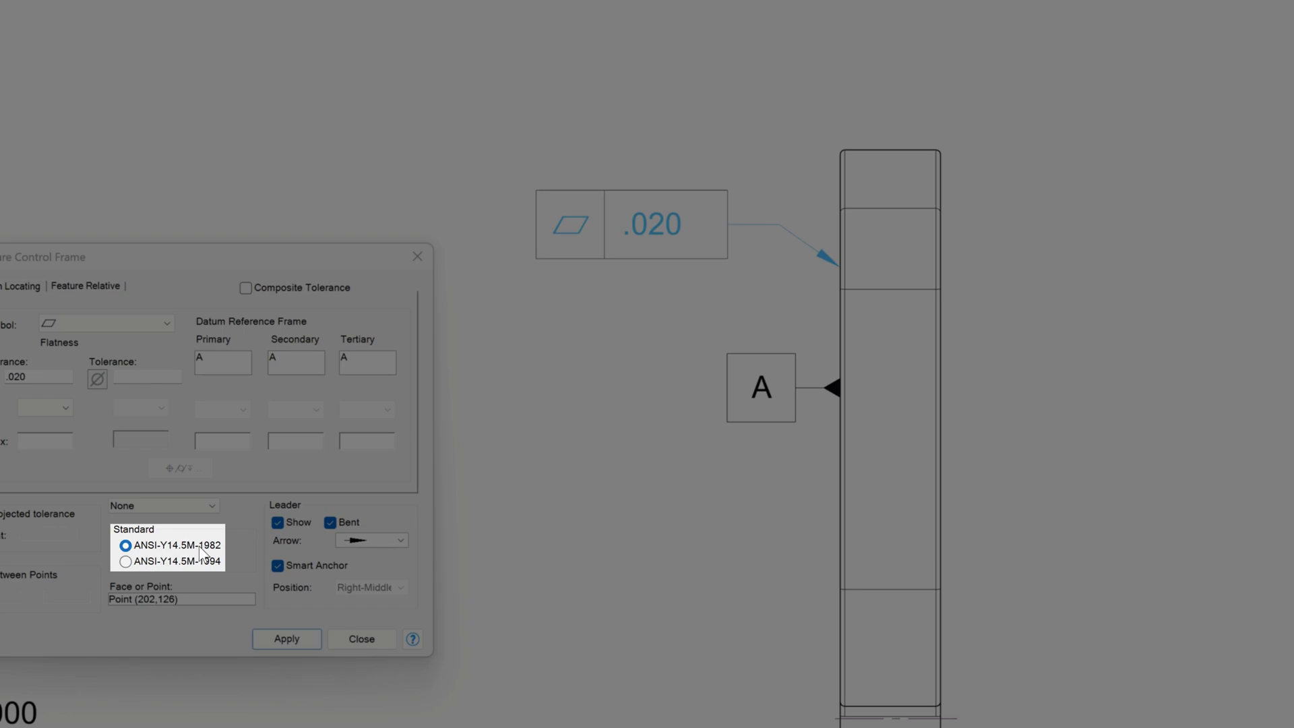
click(126, 562)
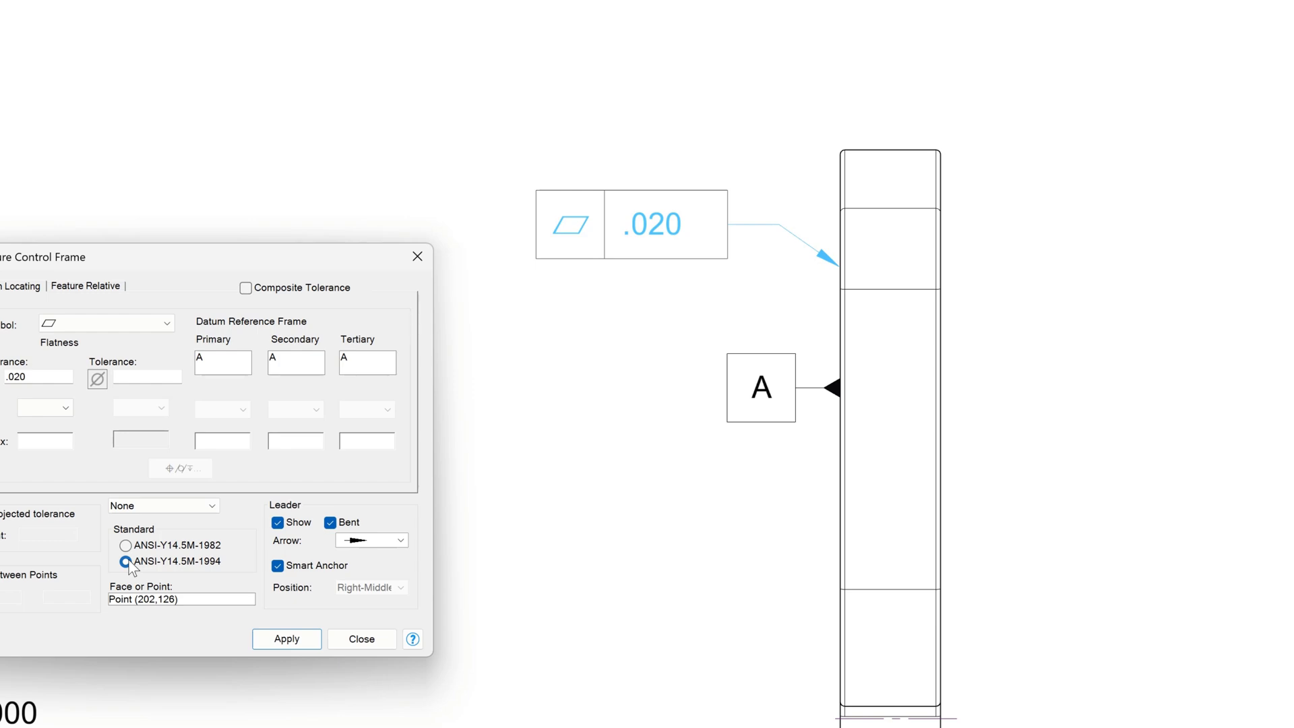
click(125, 561)
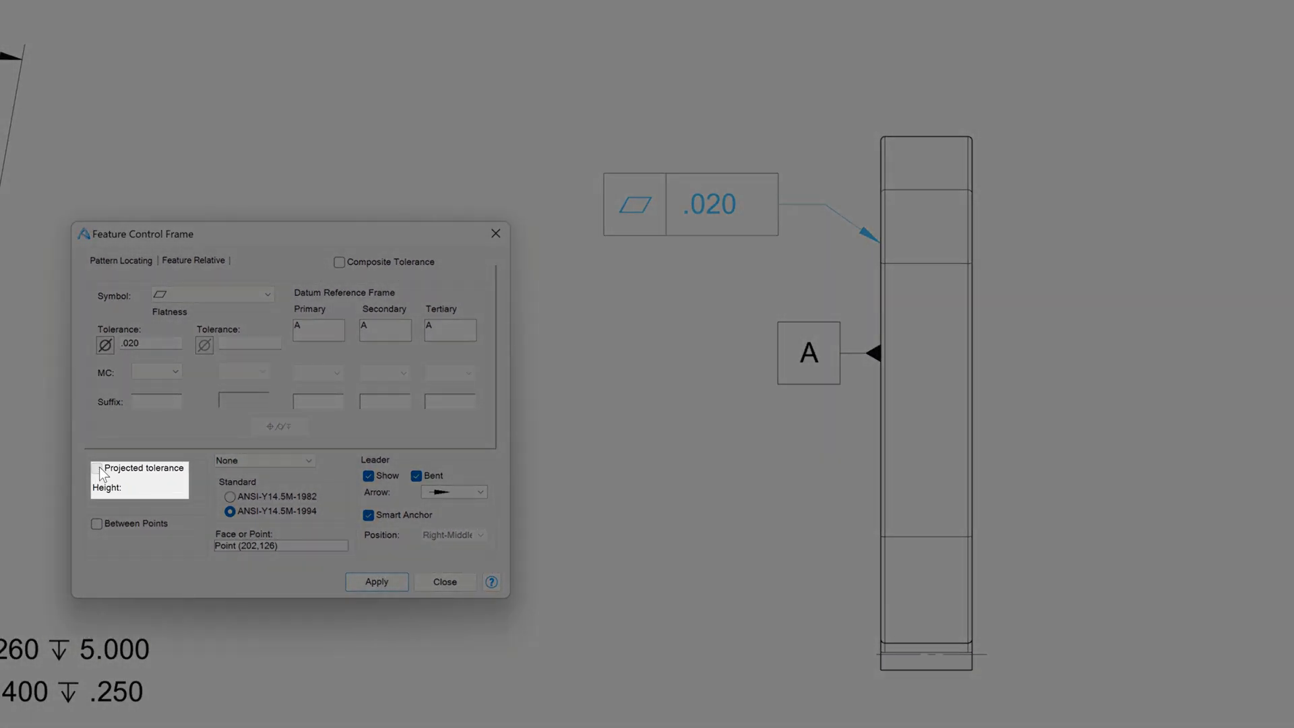
click(97, 468)
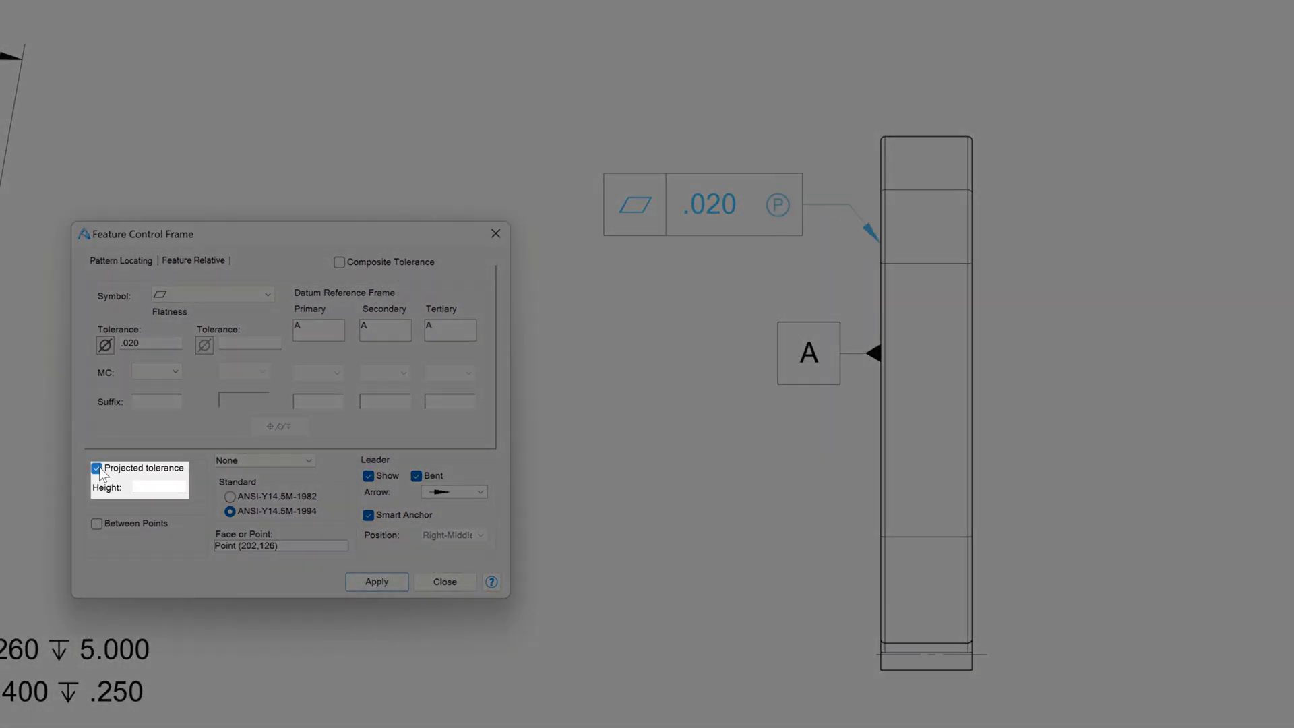
click(99, 471)
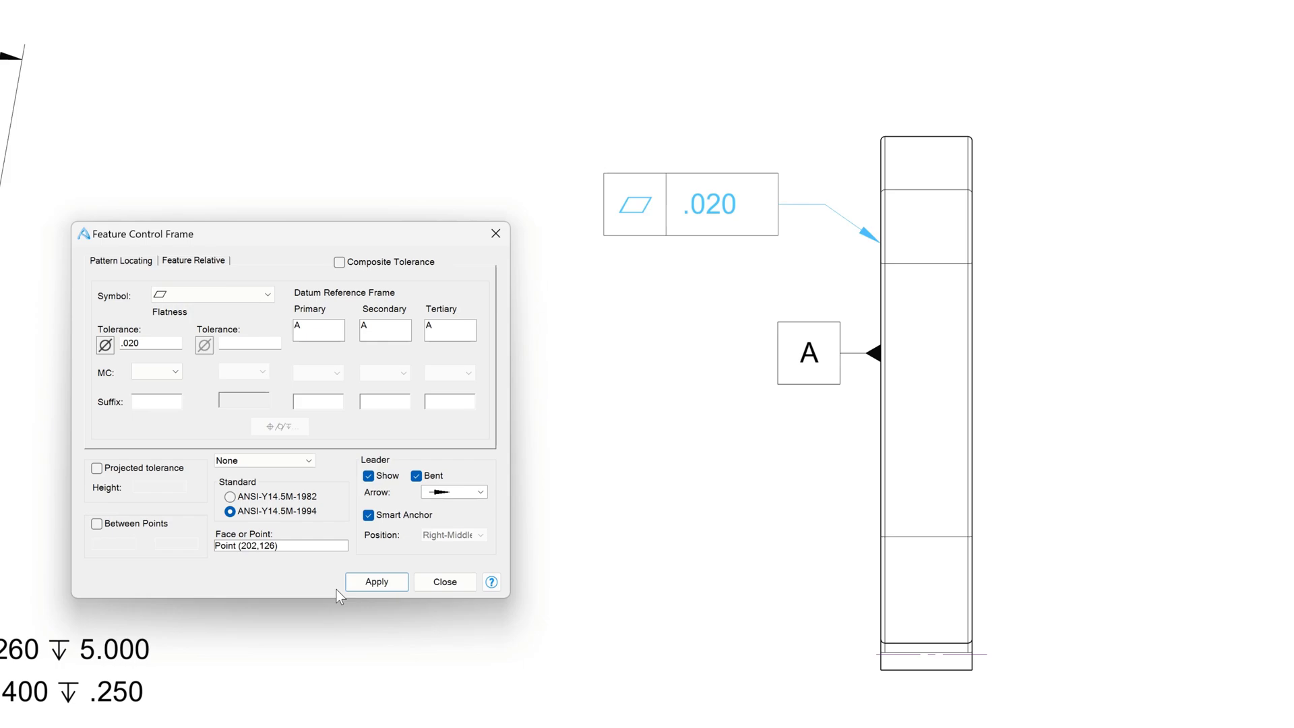
click(382, 582)
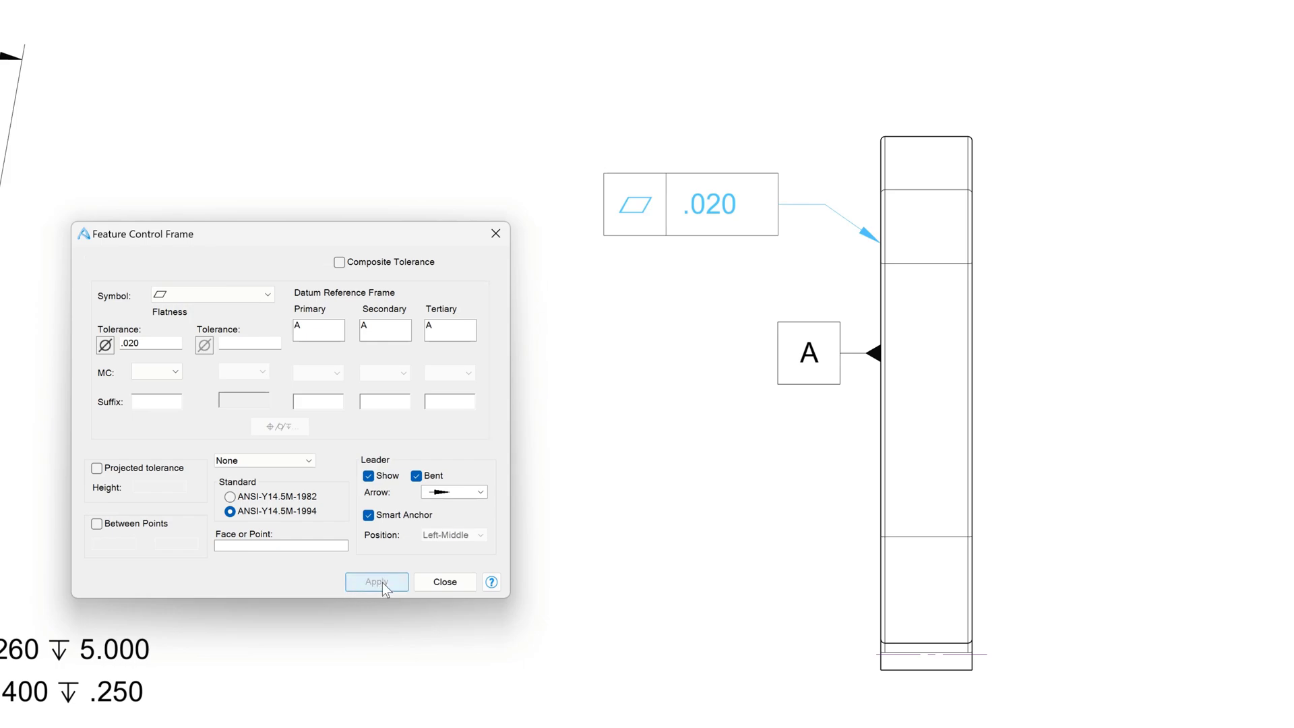
- Close the Feature Control Frame dialog
click(445, 581)
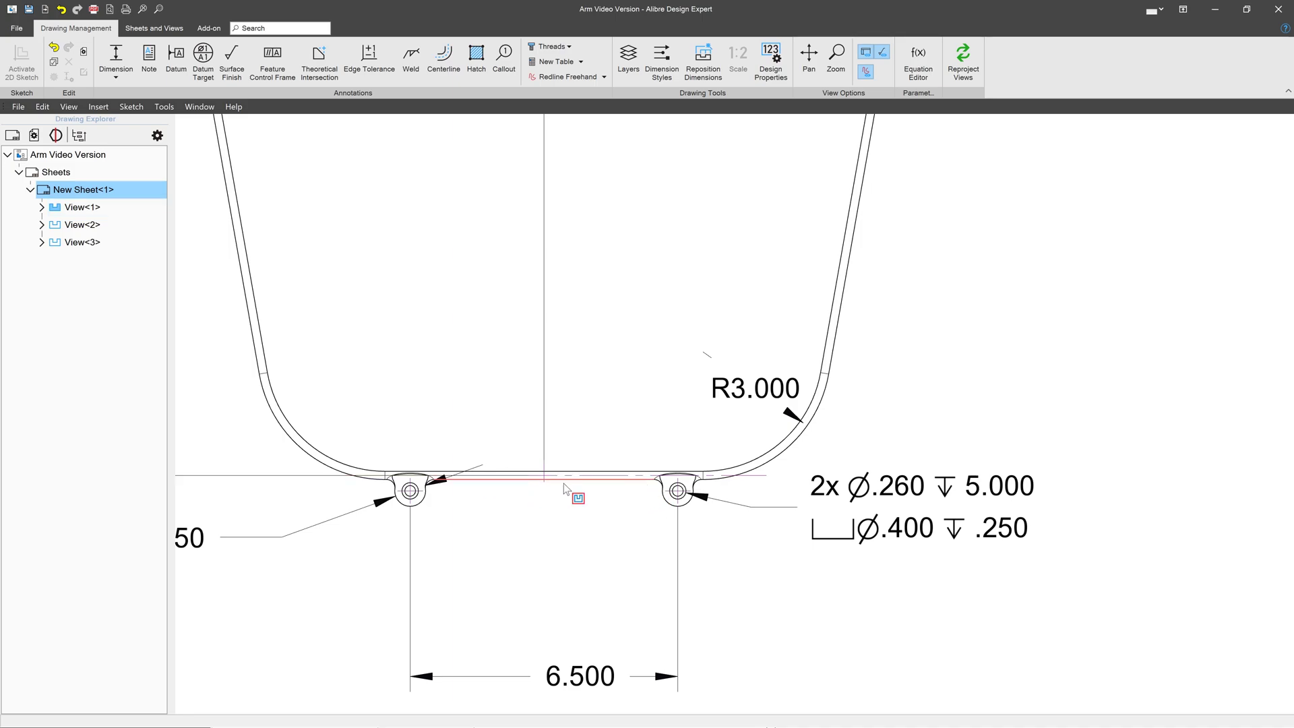
- Set up a Perpendicularity frame of .020 to primary datum A, without the diameter symbol
click(267, 69)
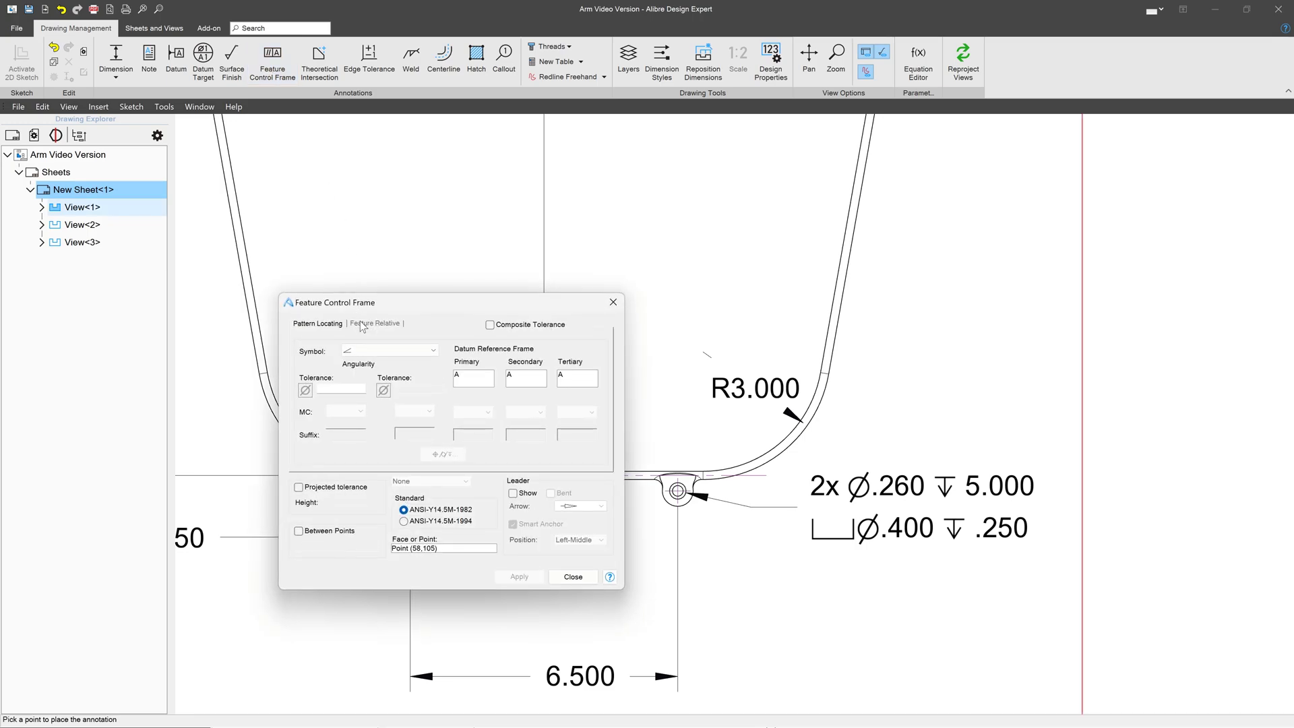
click(392, 351)
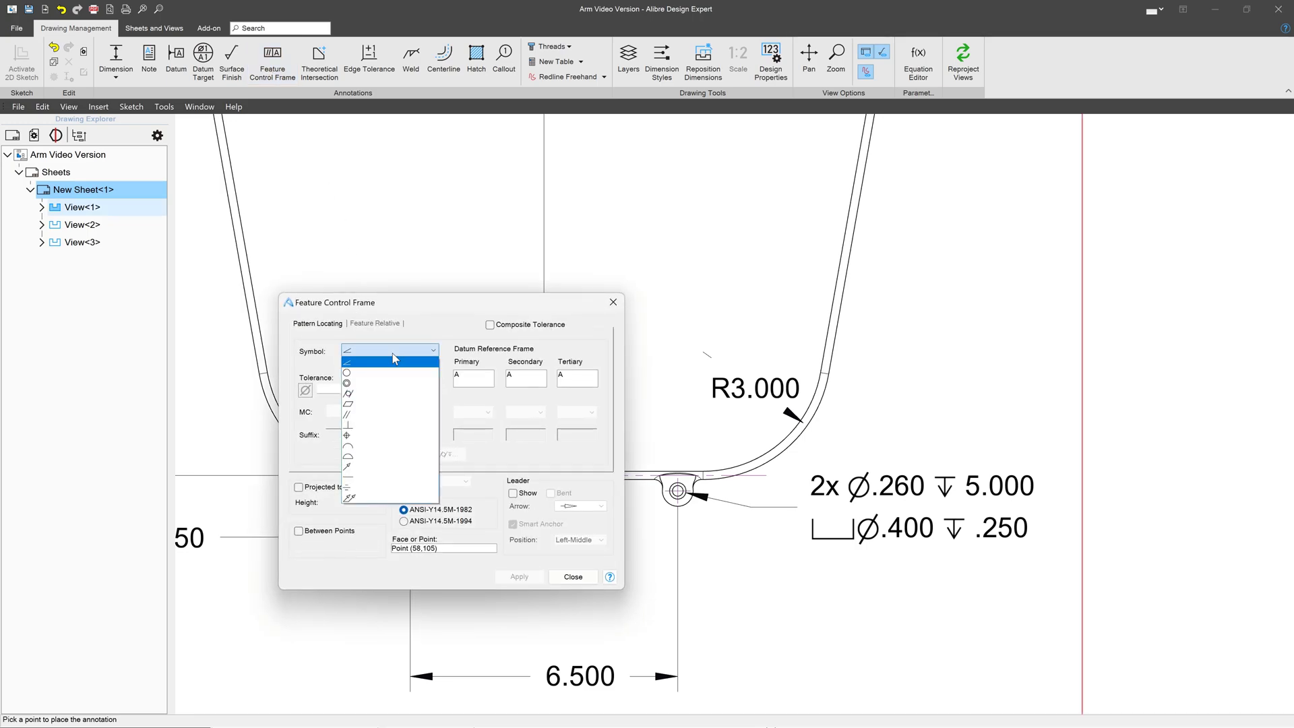
click(357, 424)
click(335, 389)
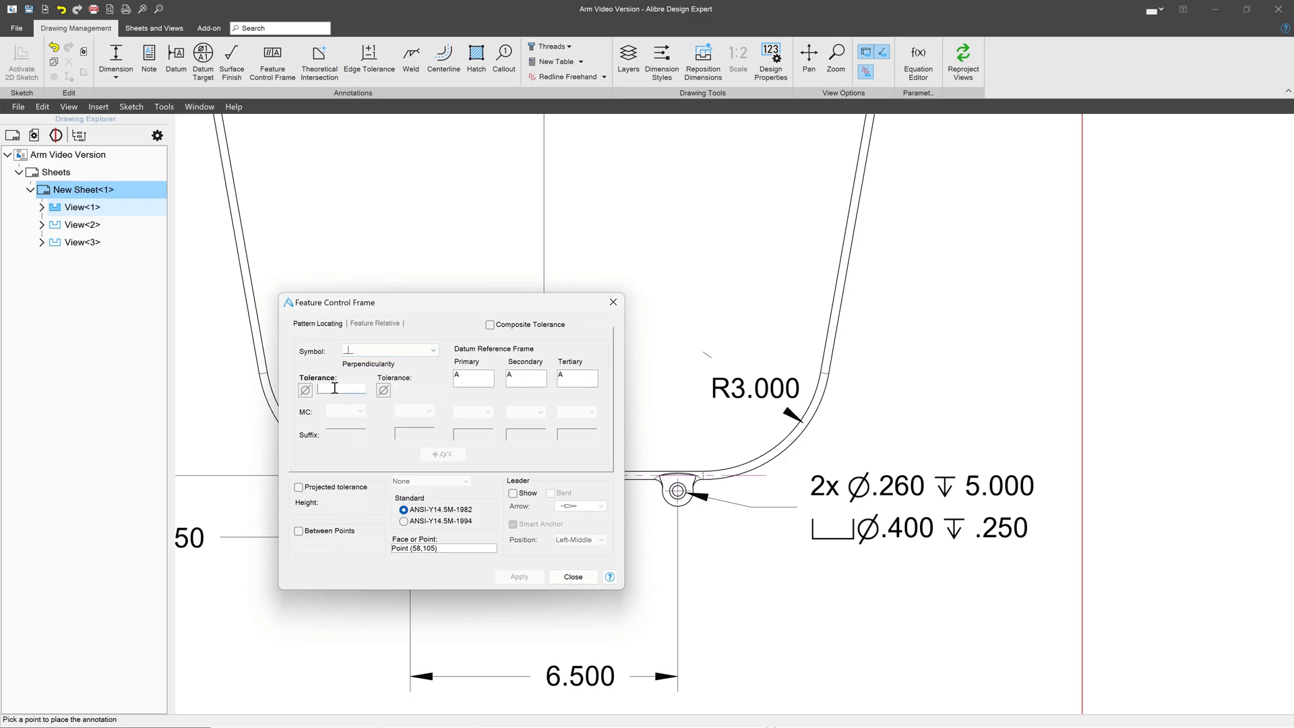
text(.025)
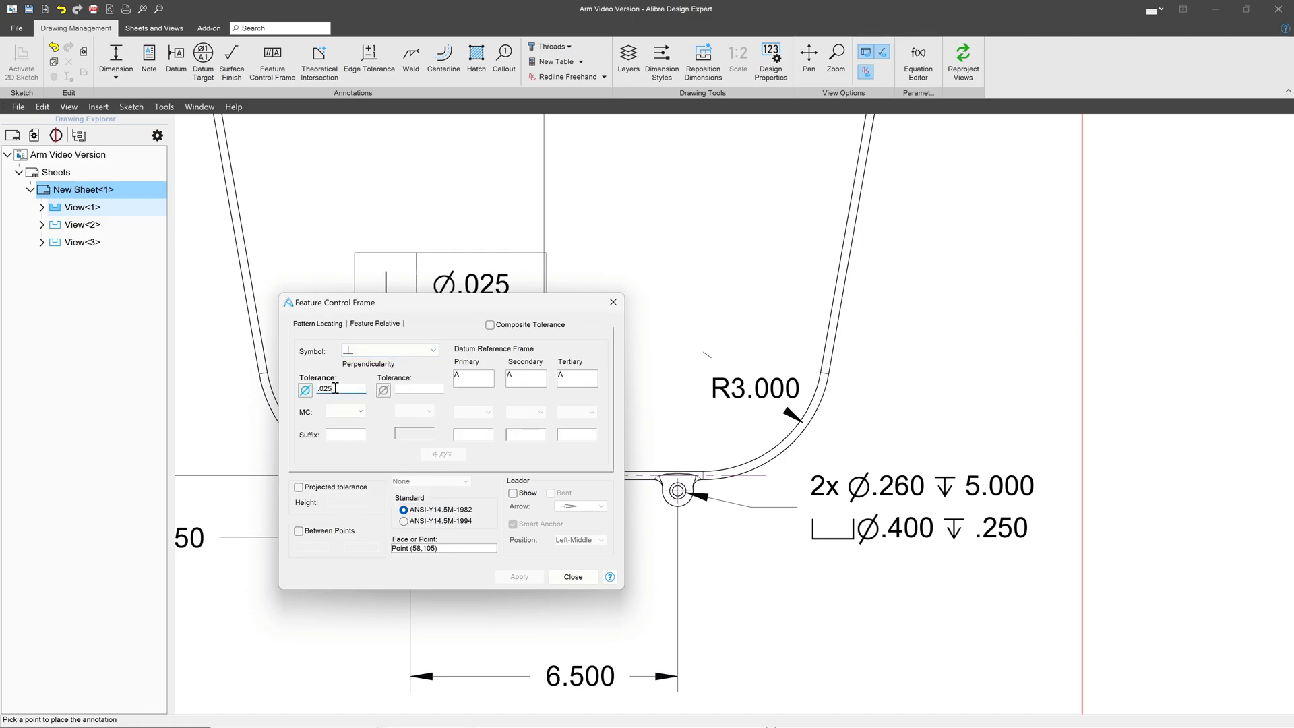
scroll(671, 495, down, 5)
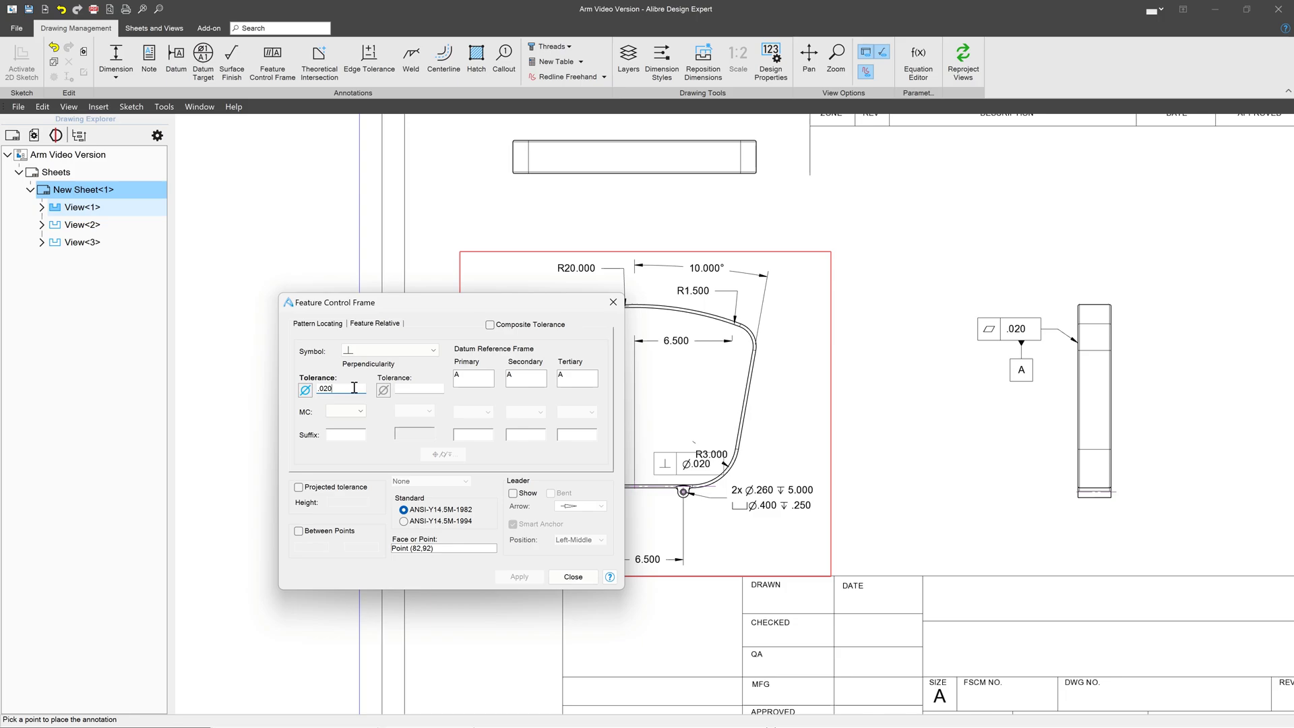
double_click(472, 378)
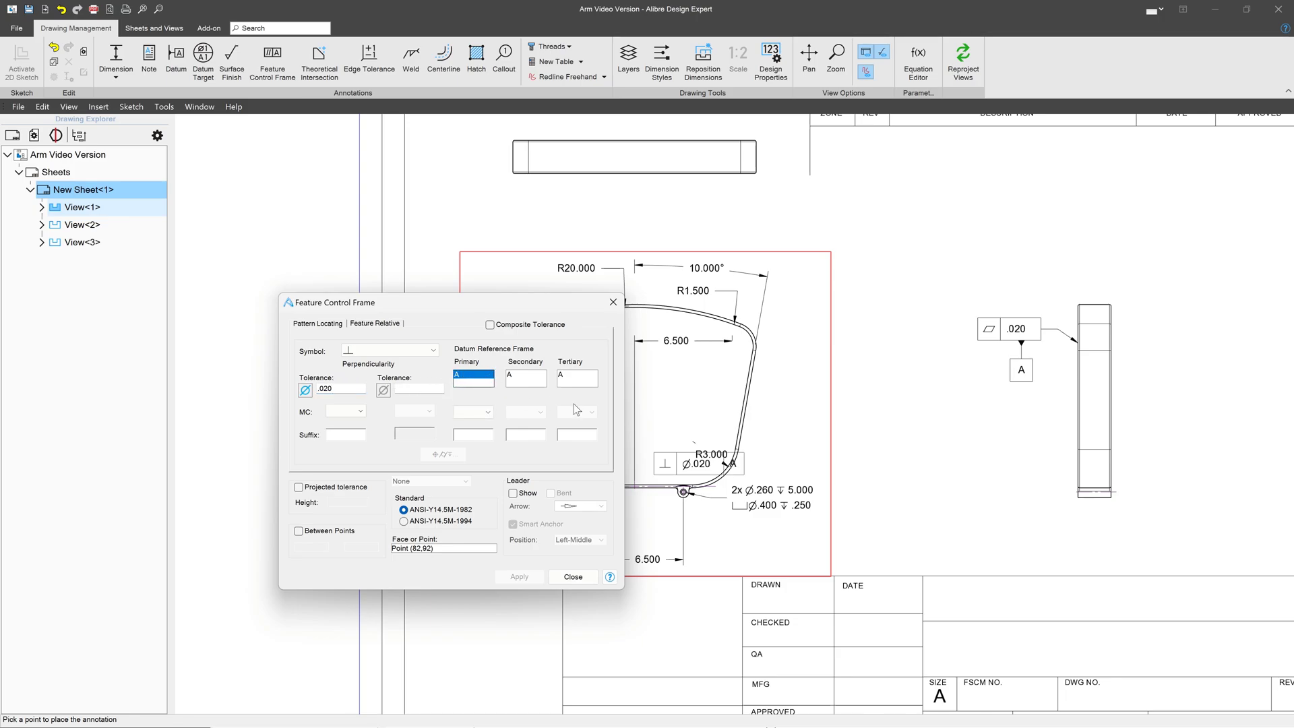
click(867, 436)
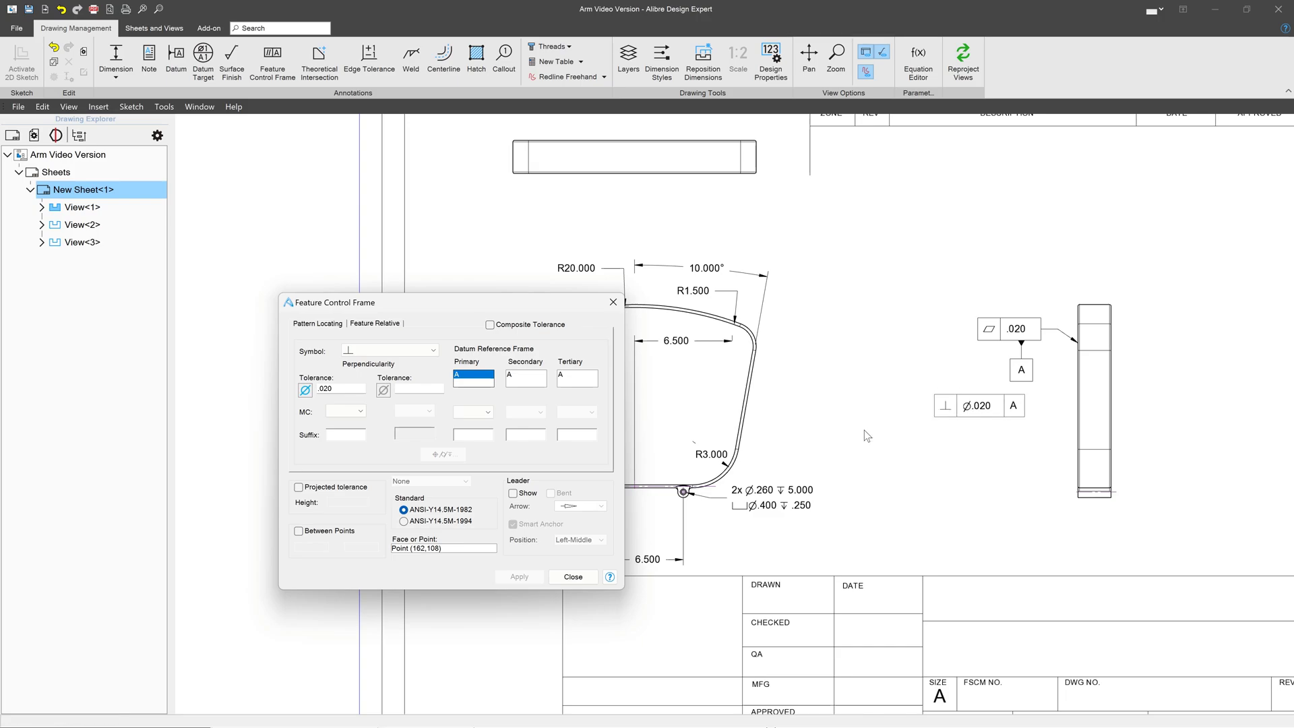
click(306, 390)
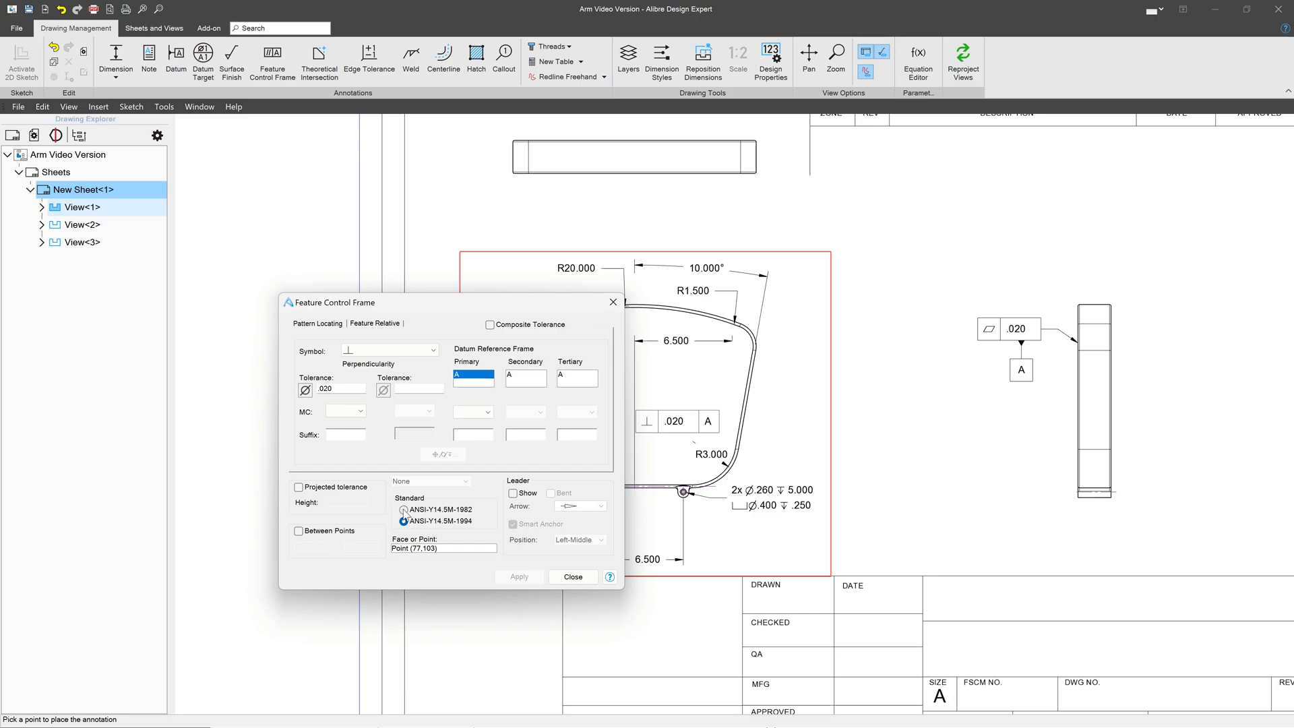
- Lead the frame to the front view's hole and apply it below the front view
click(513, 493)
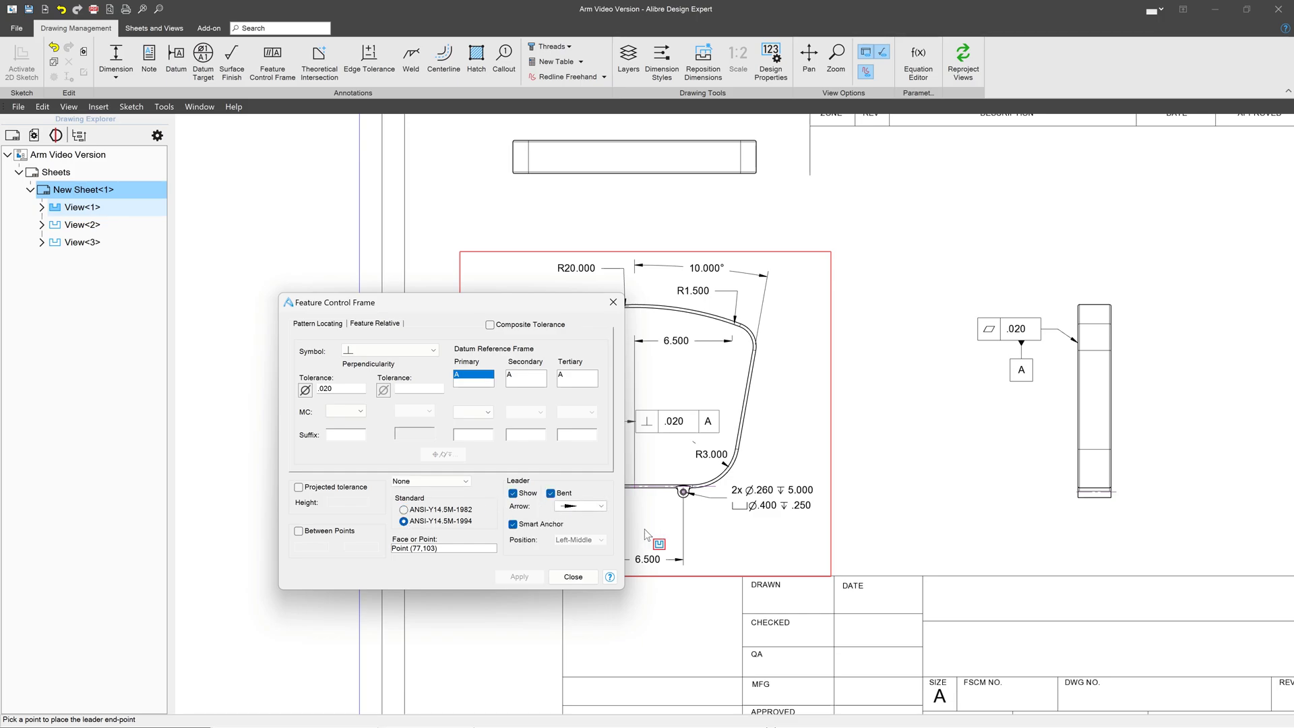
click(1002, 487)
scroll(1002, 487, down, 1)
scroll(748, 485, up, 5)
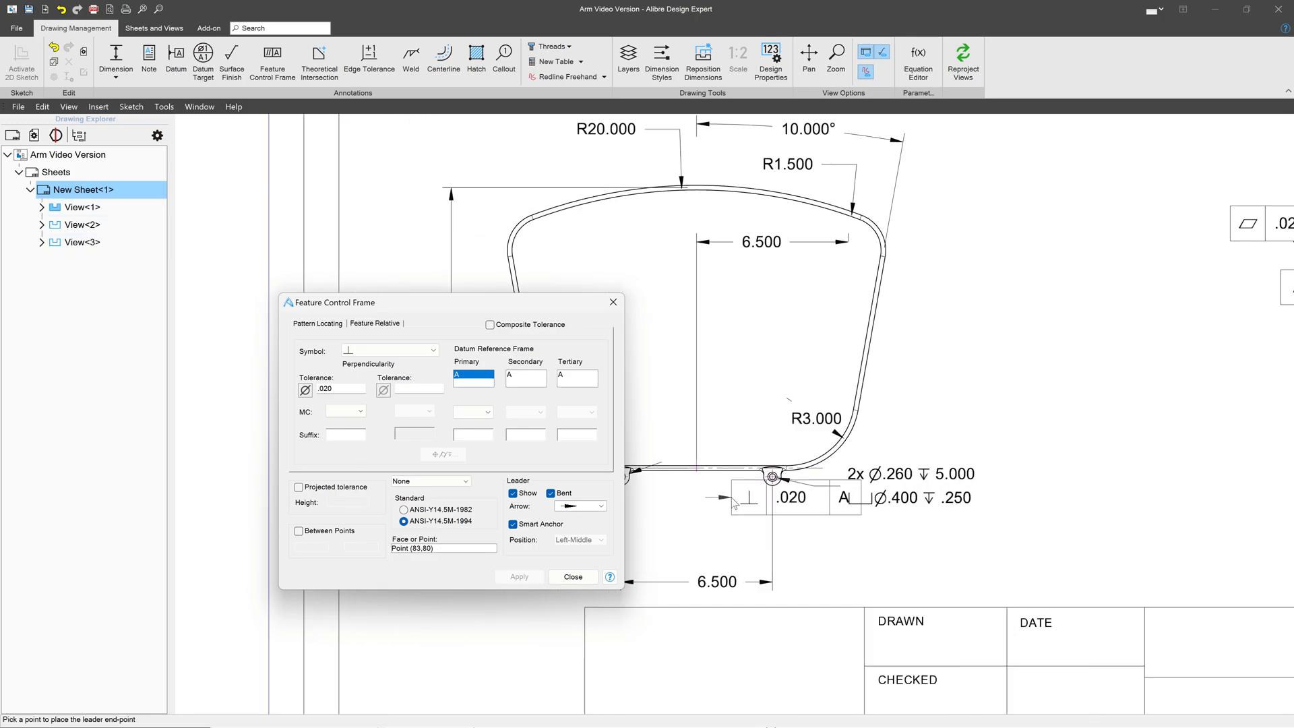
click(753, 472)
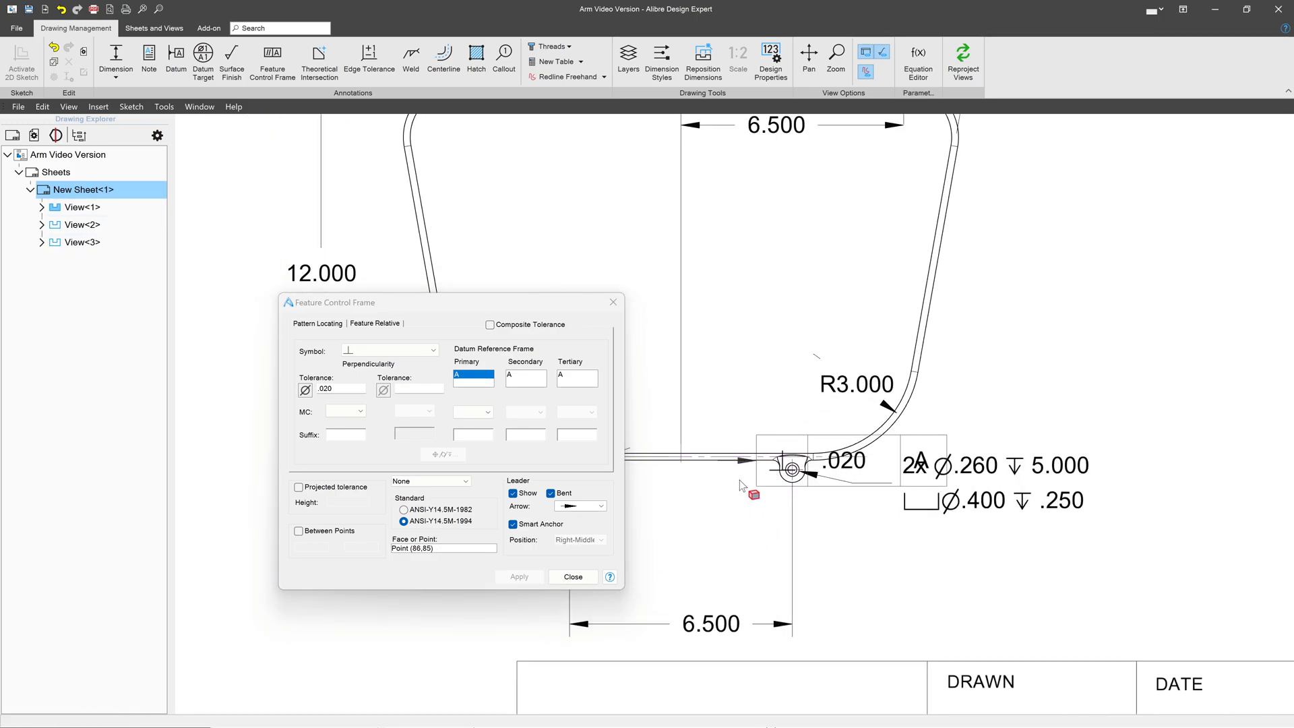
scroll(843, 524, down, 2)
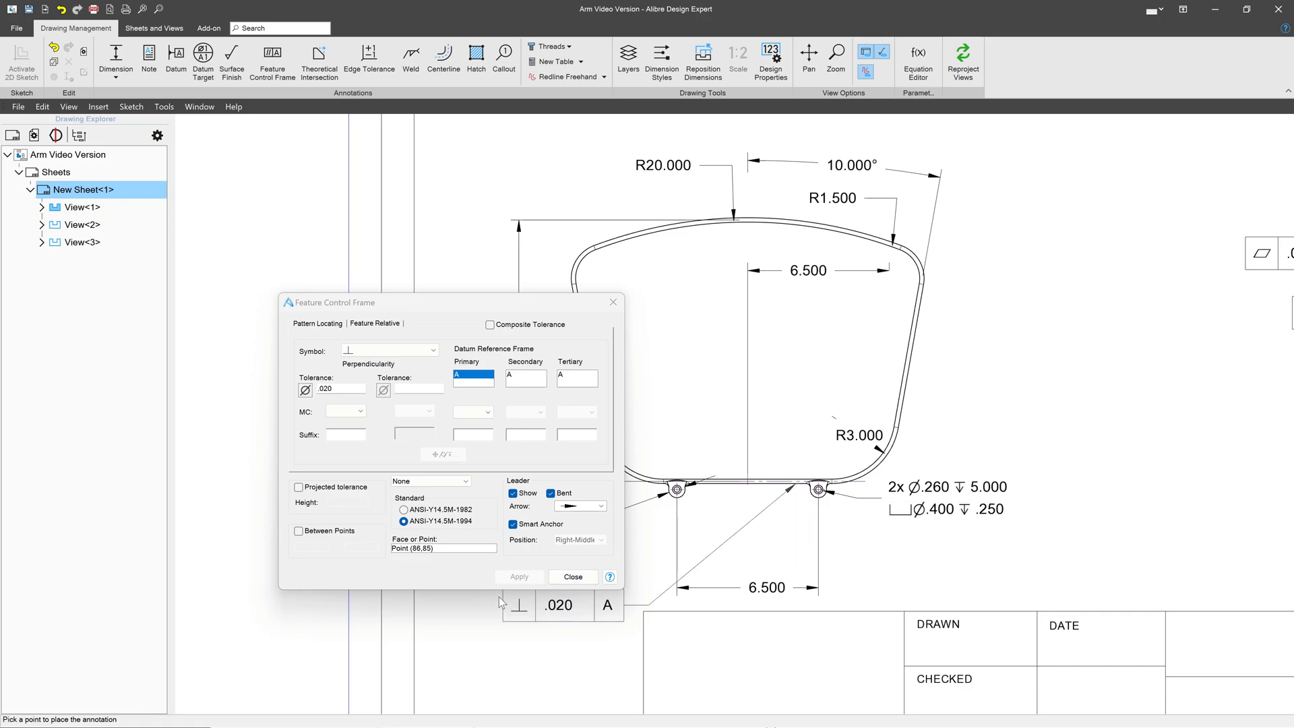
click(499, 593)
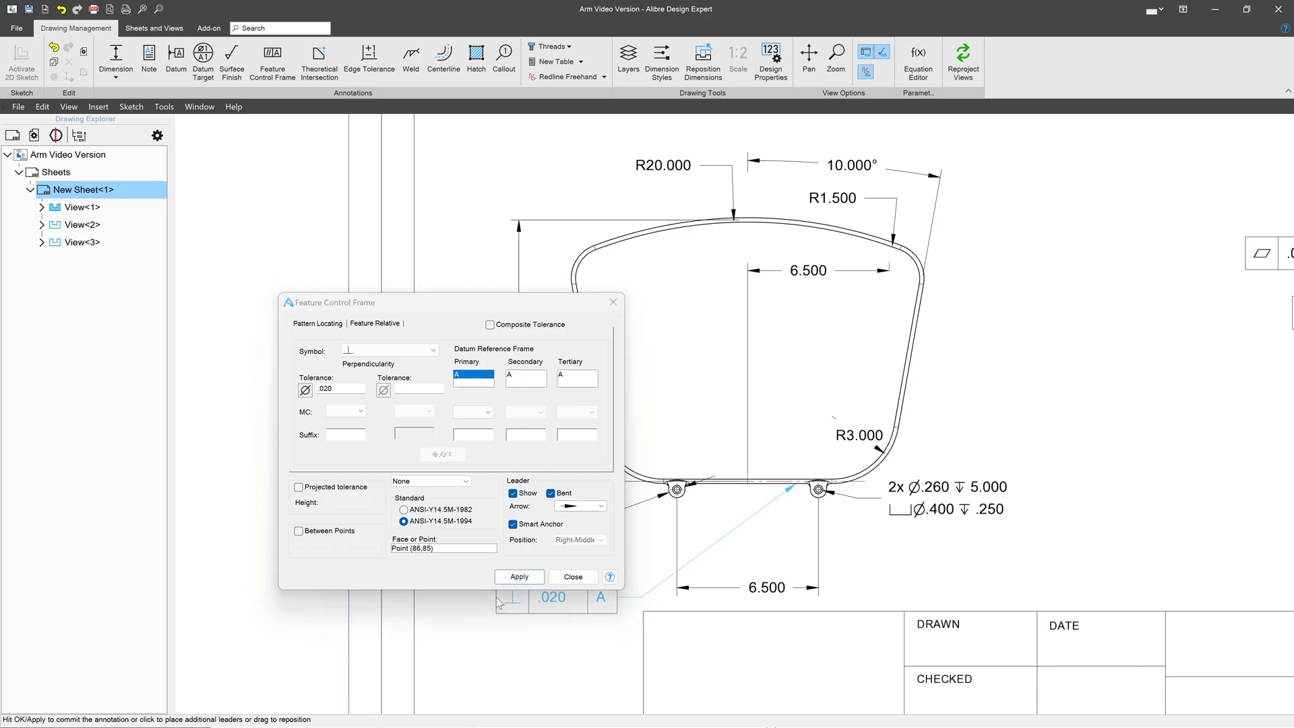
click(519, 576)
scroll(648, 535, down, 2)
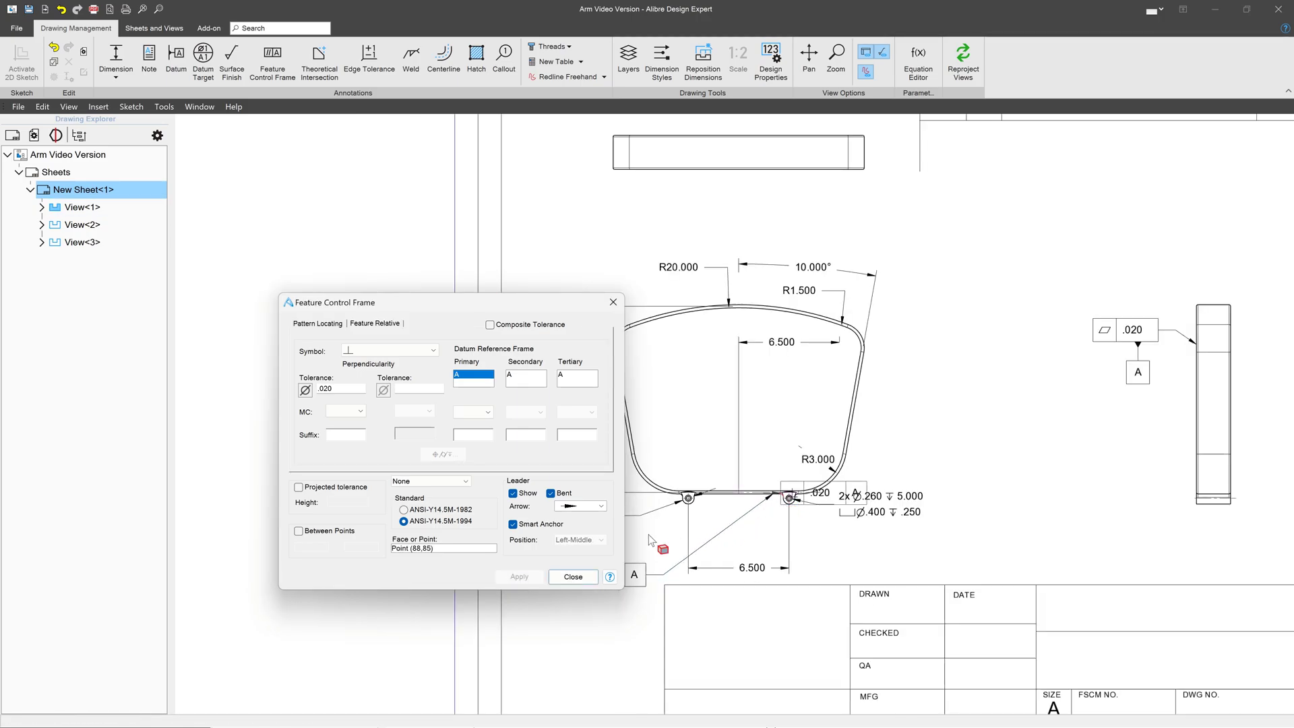
scroll(648, 535, up, 3)
- Move the ⊥ .020 A frame's leader endpoint onto the front view's bottom edge
key(Escape)
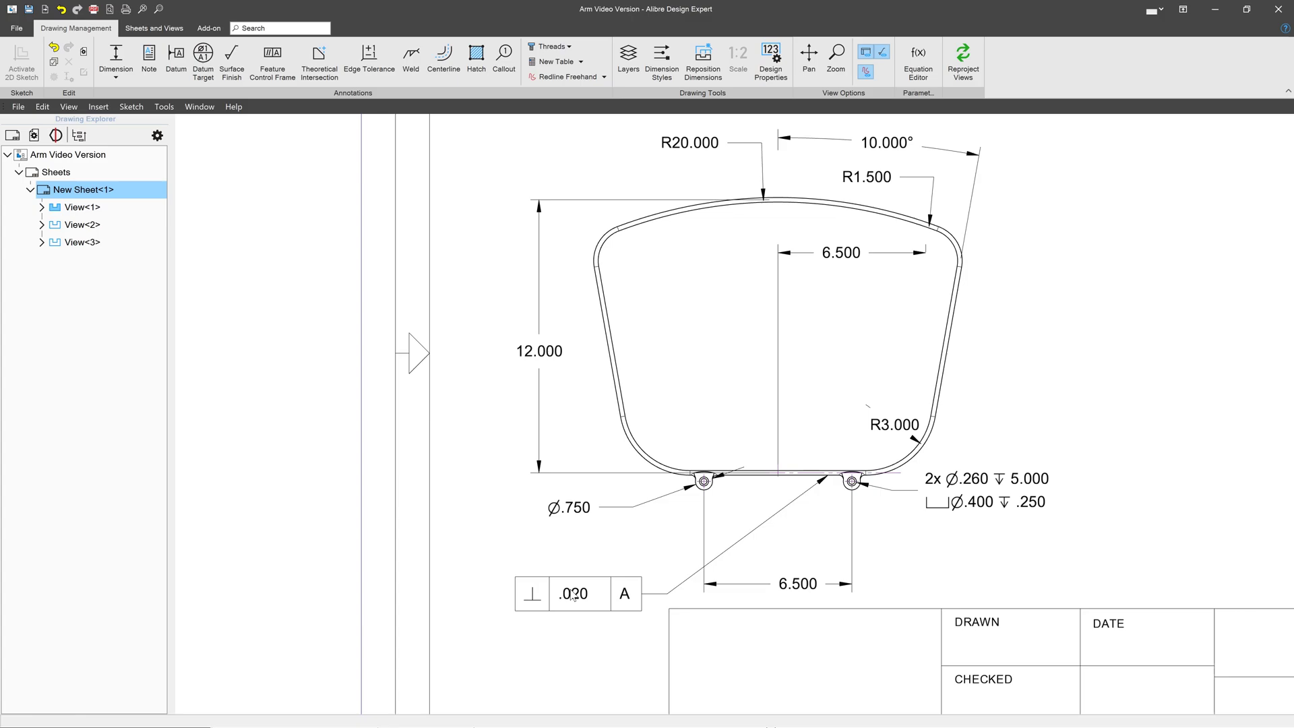
click(816, 481)
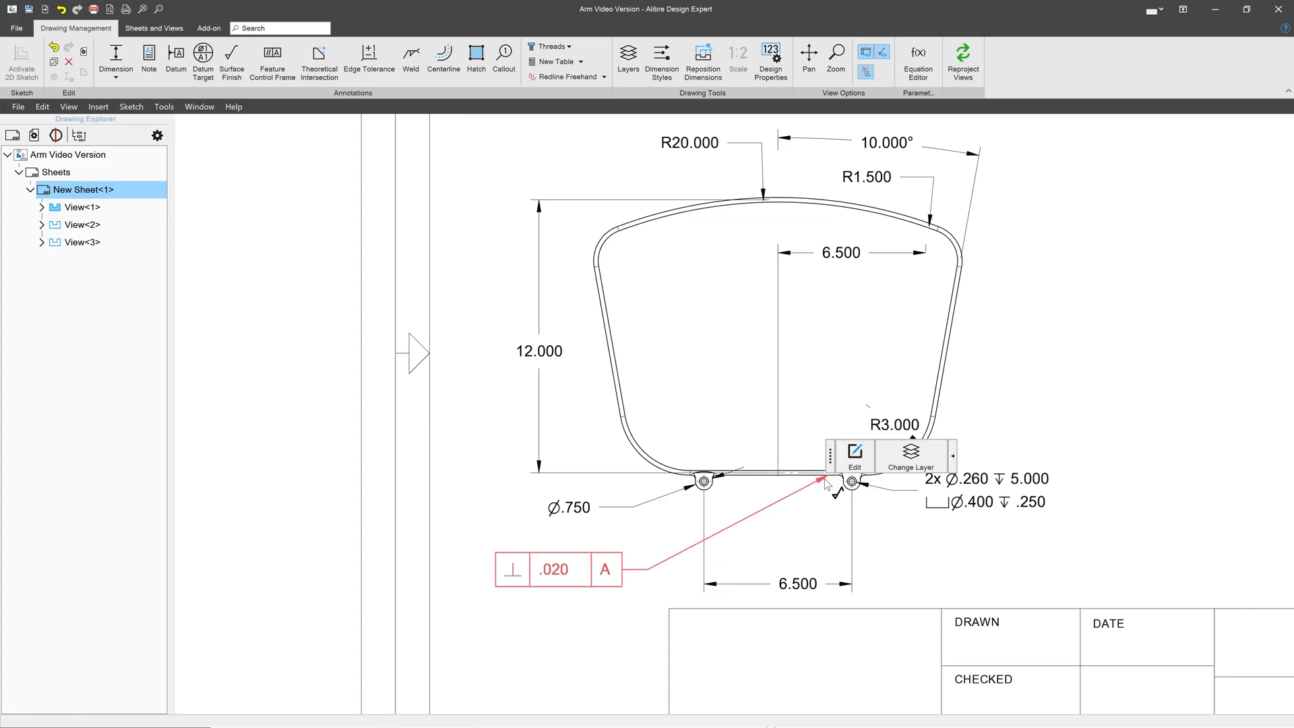
drag(750, 486, 742, 478)
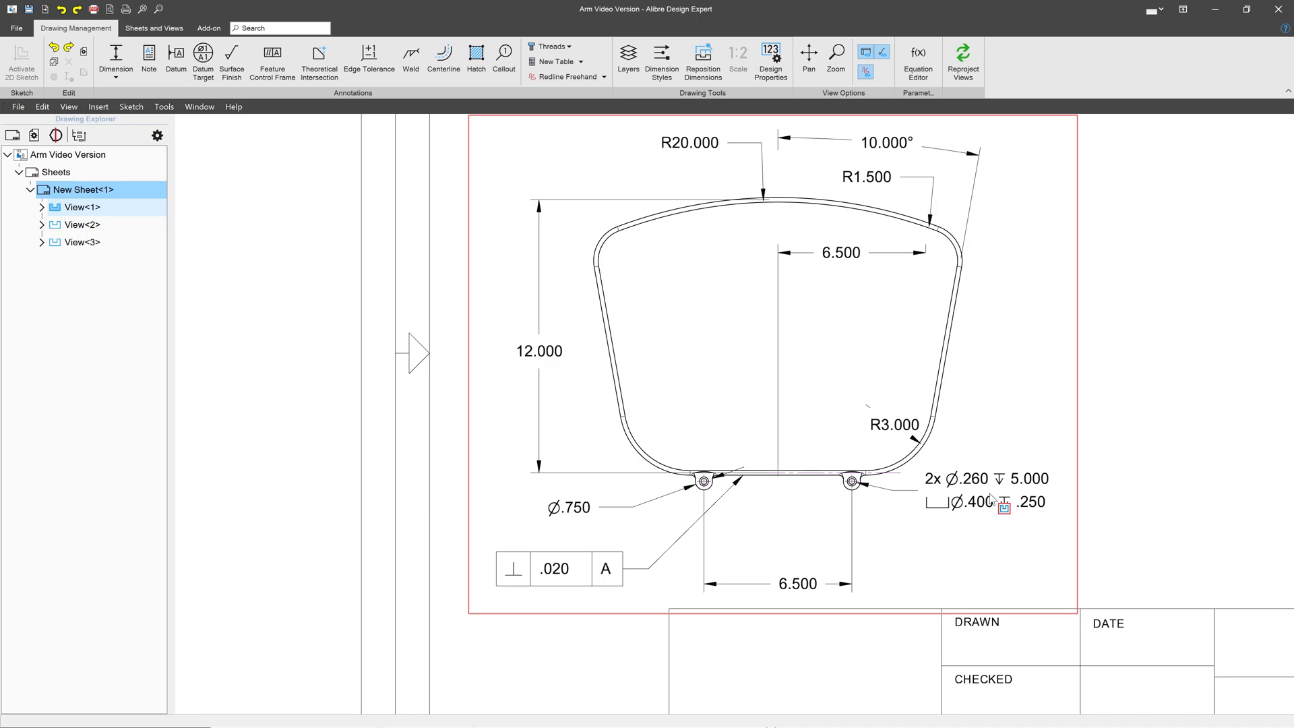
click(270, 61)
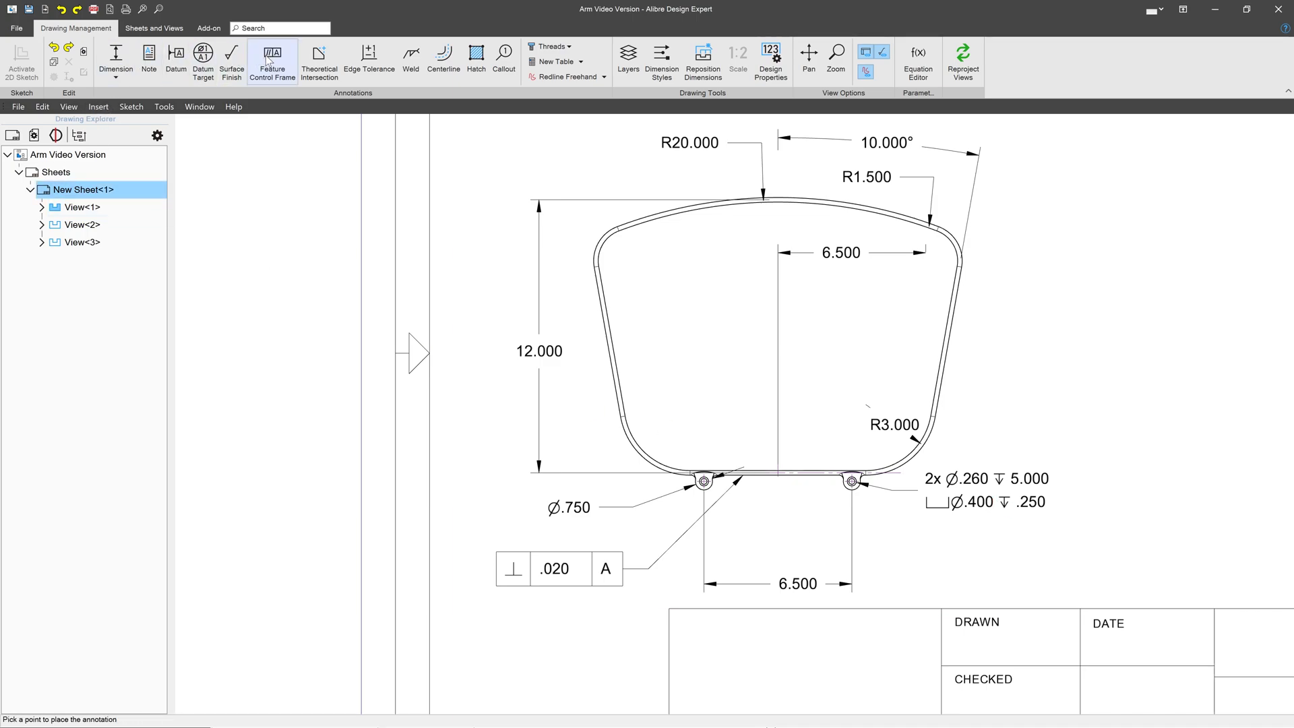
click(439, 208)
click(369, 351)
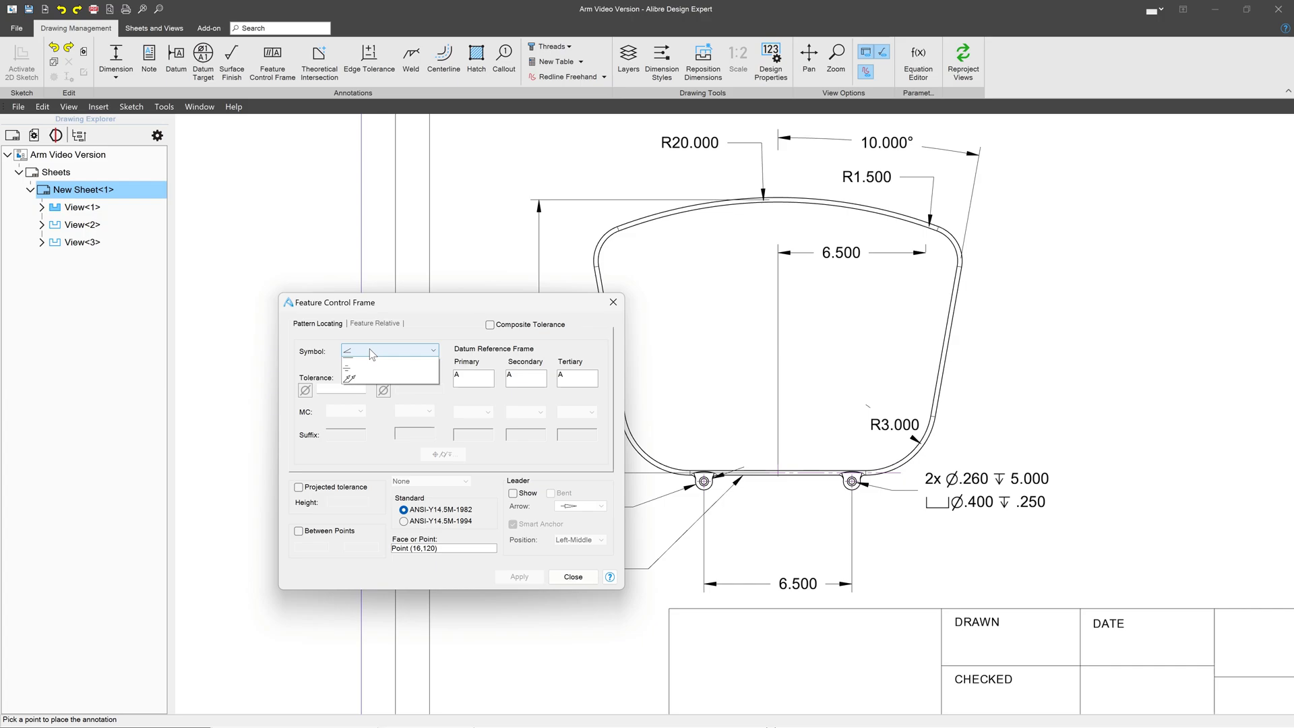
click(351, 442)
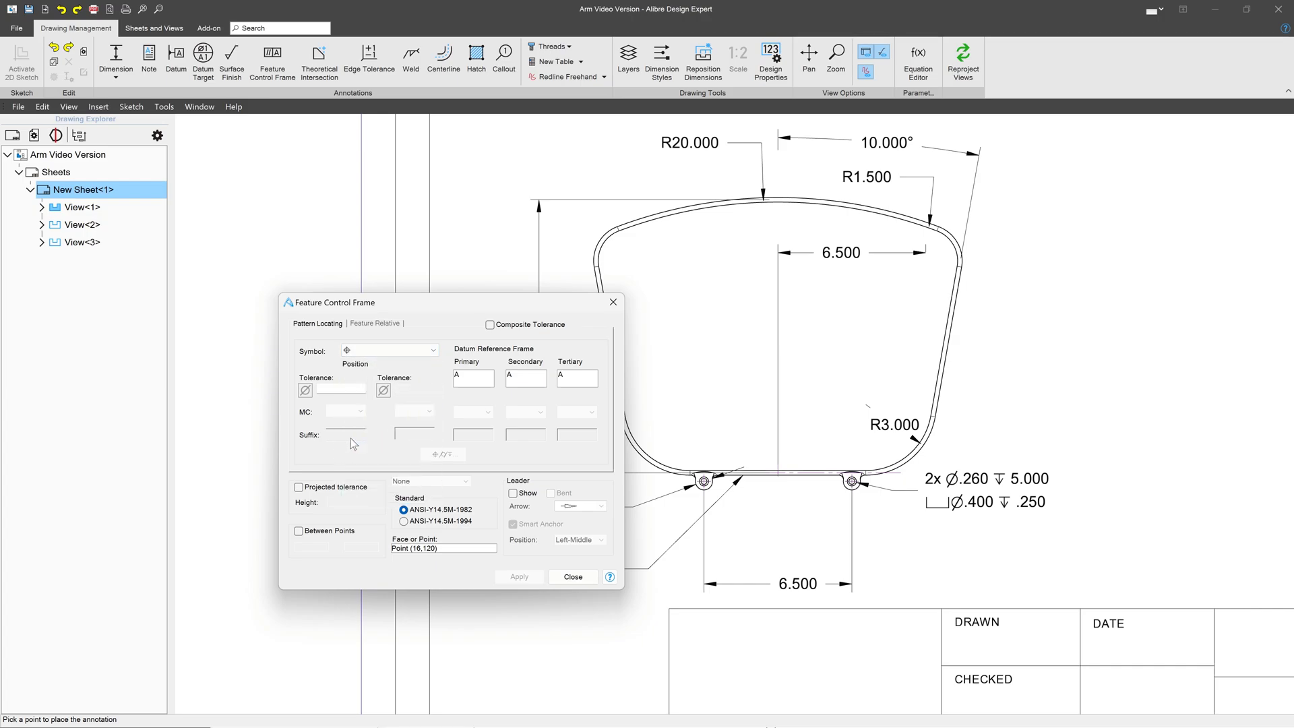
click(321, 388)
text(0)
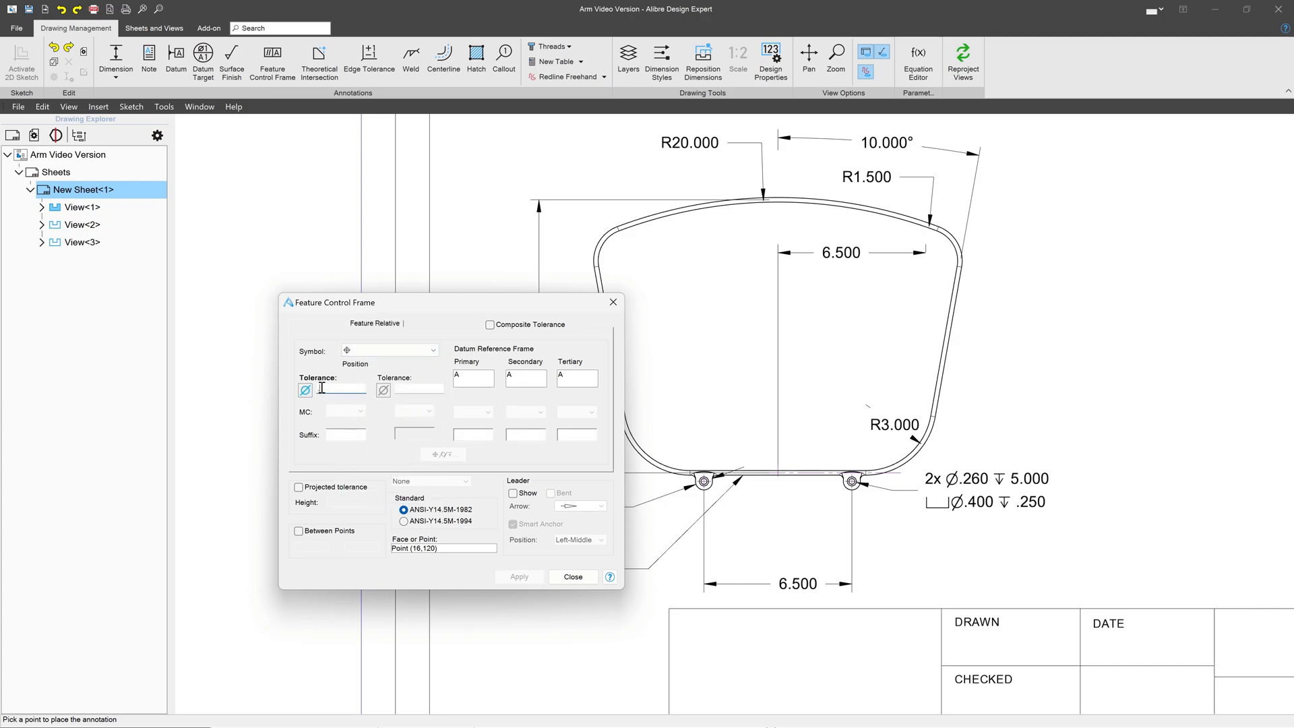
text(10)
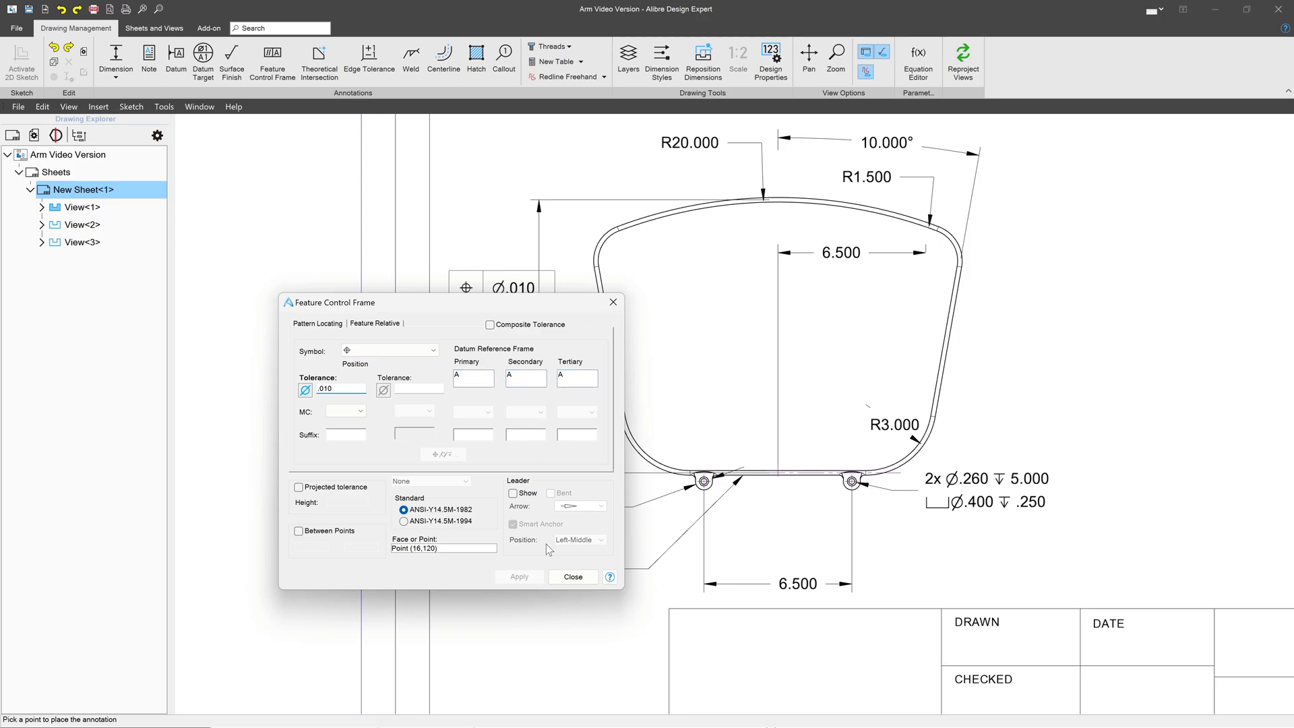
click(573, 577)
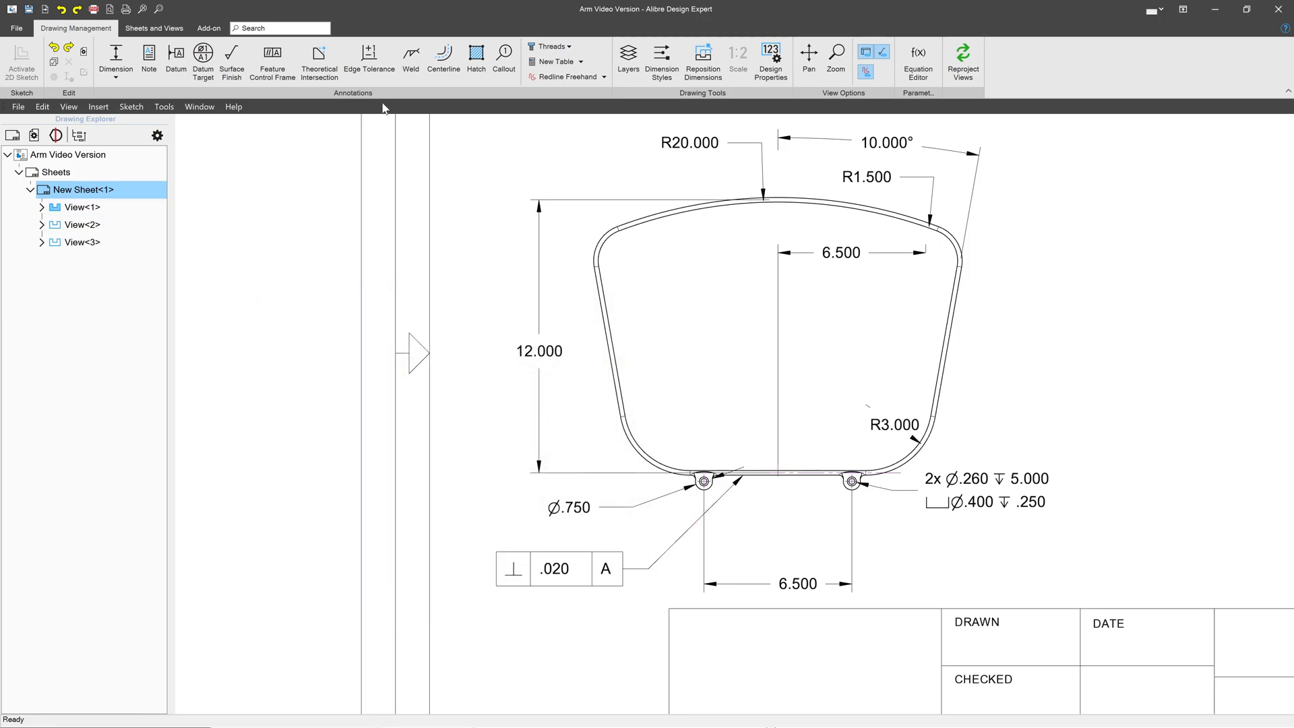
- Attach datum B to the bottom of the .020 A frame with its label below it
click(174, 64)
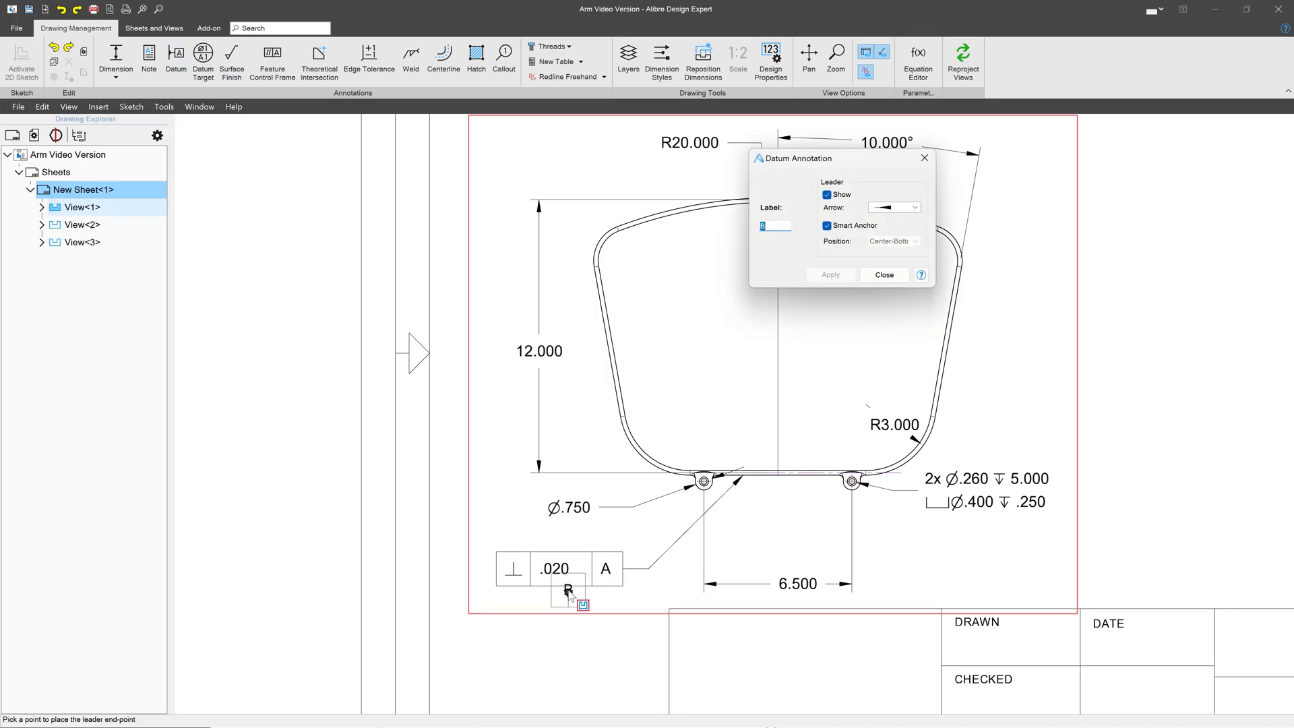
click(568, 587)
click(570, 632)
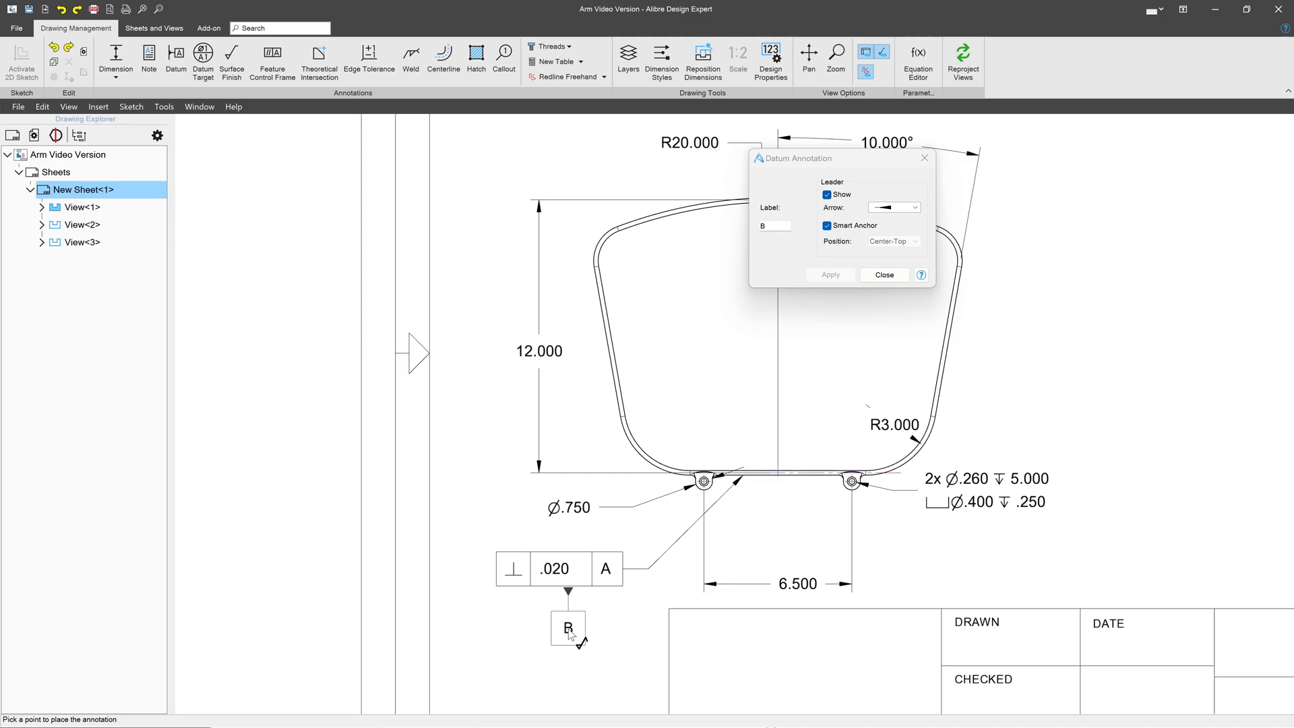
click(831, 276)
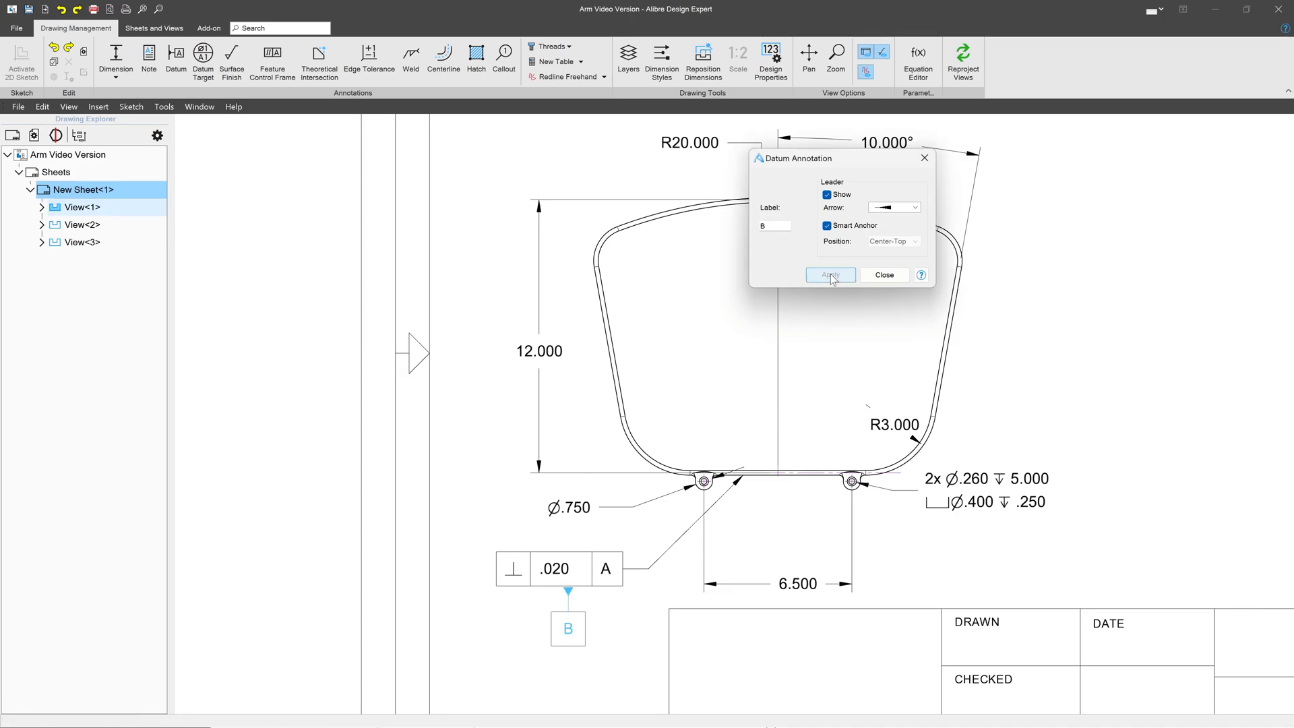
click(900, 277)
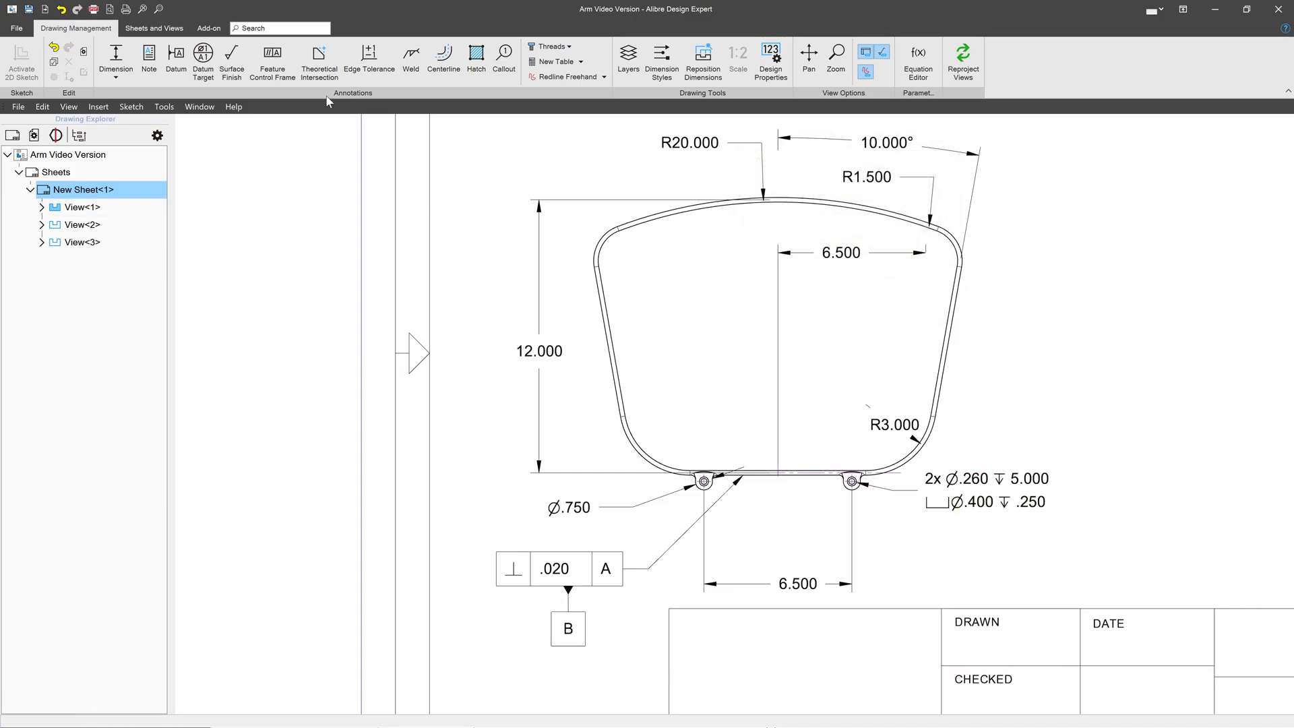
- Set up a Position frame with ⌀.01 tolerance to primary datum A and secondary datum B
click(289, 67)
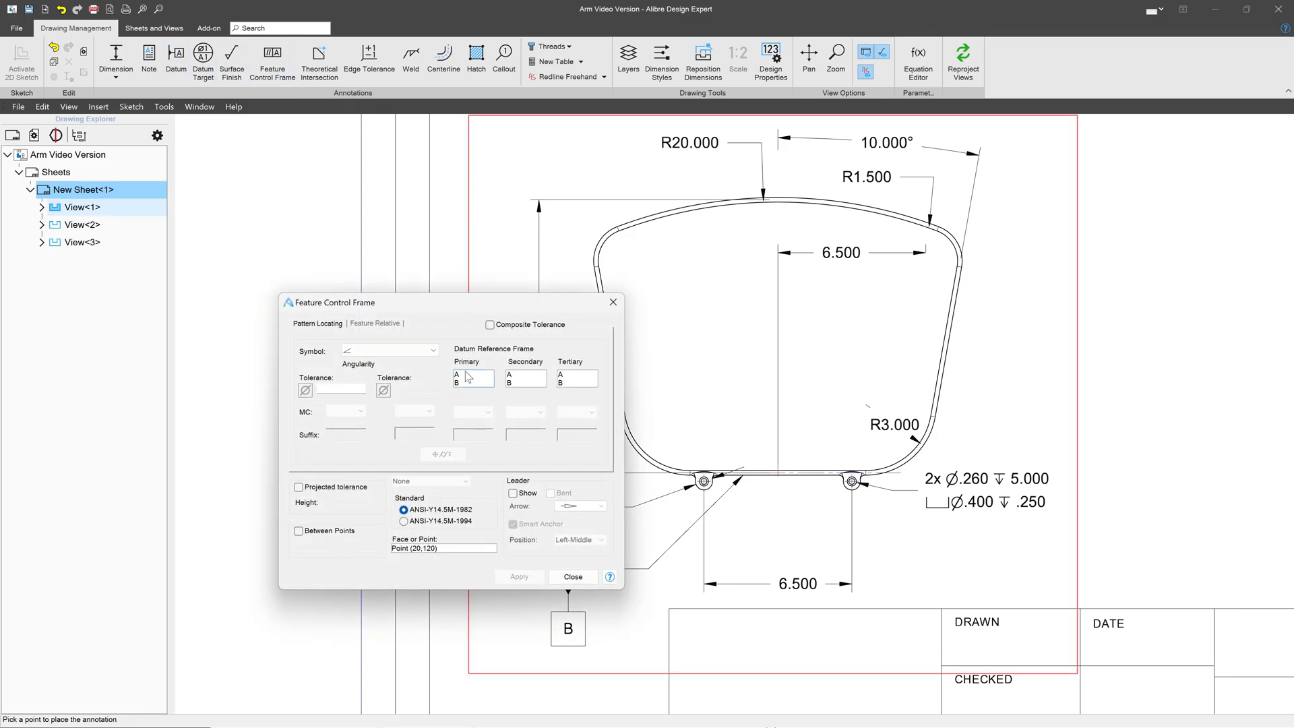
click(404, 351)
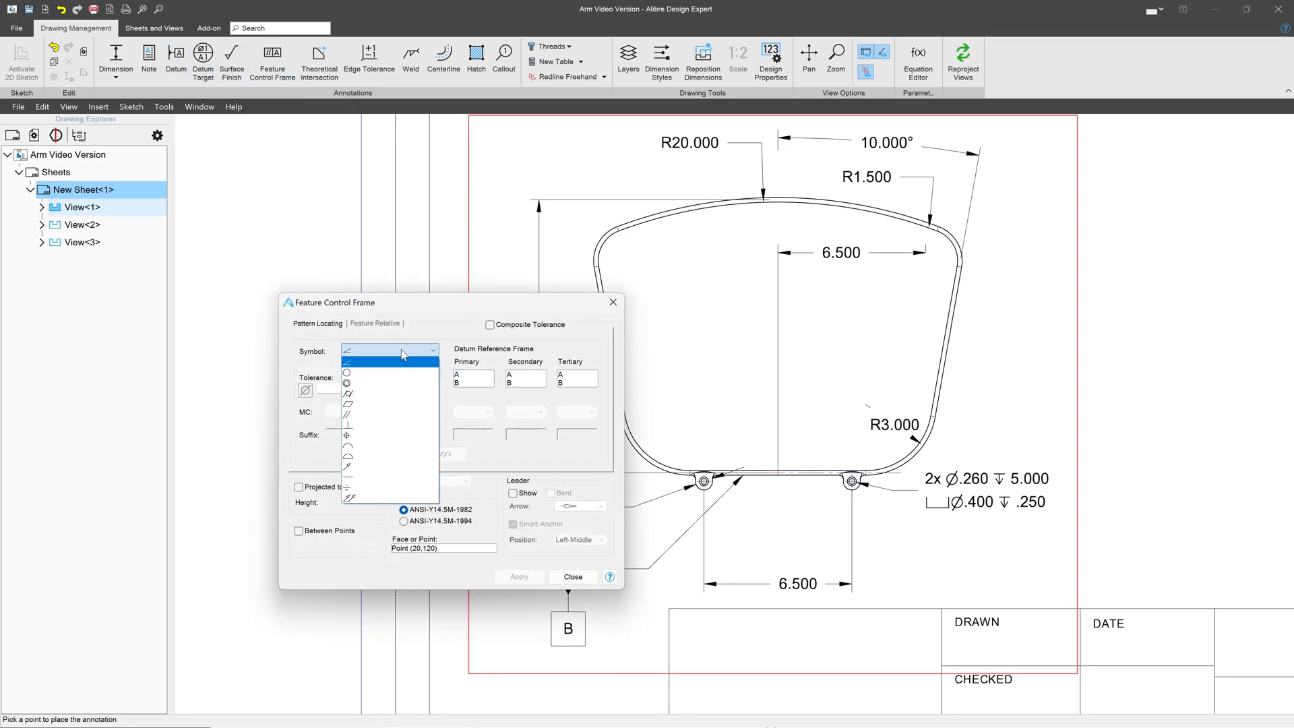
click(368, 438)
click(334, 388)
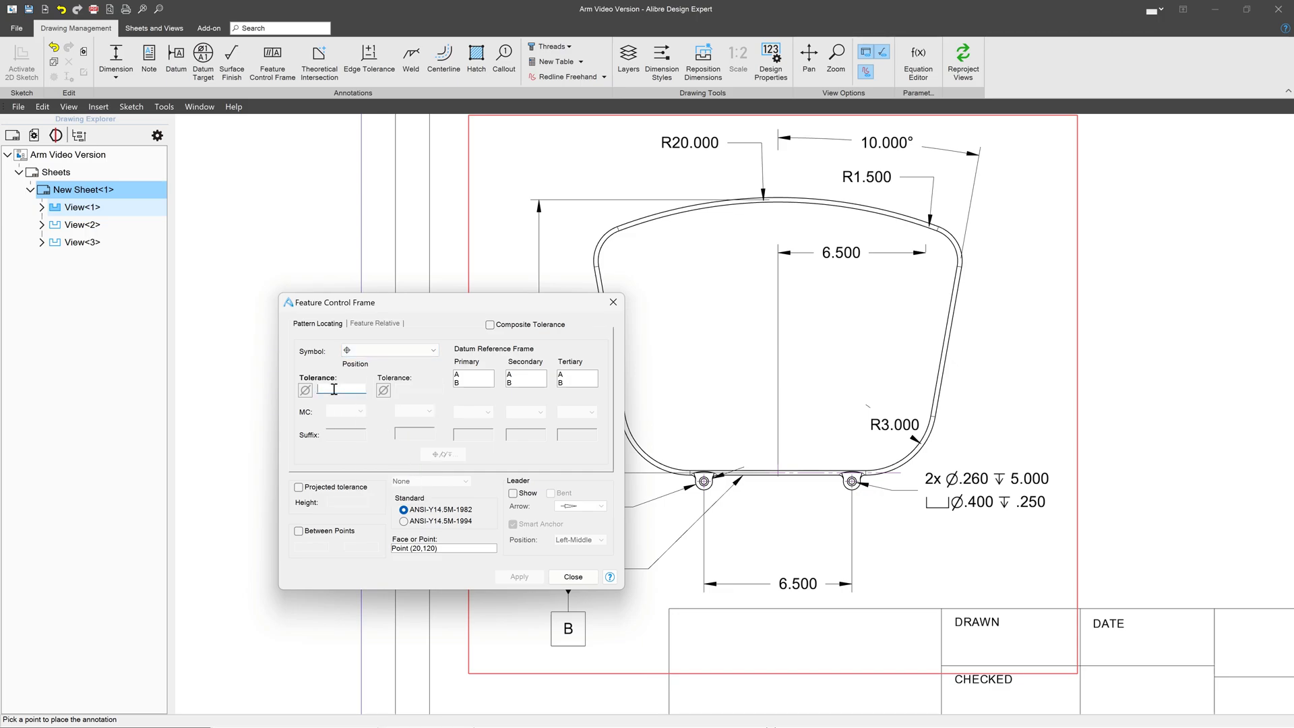
text(.01)
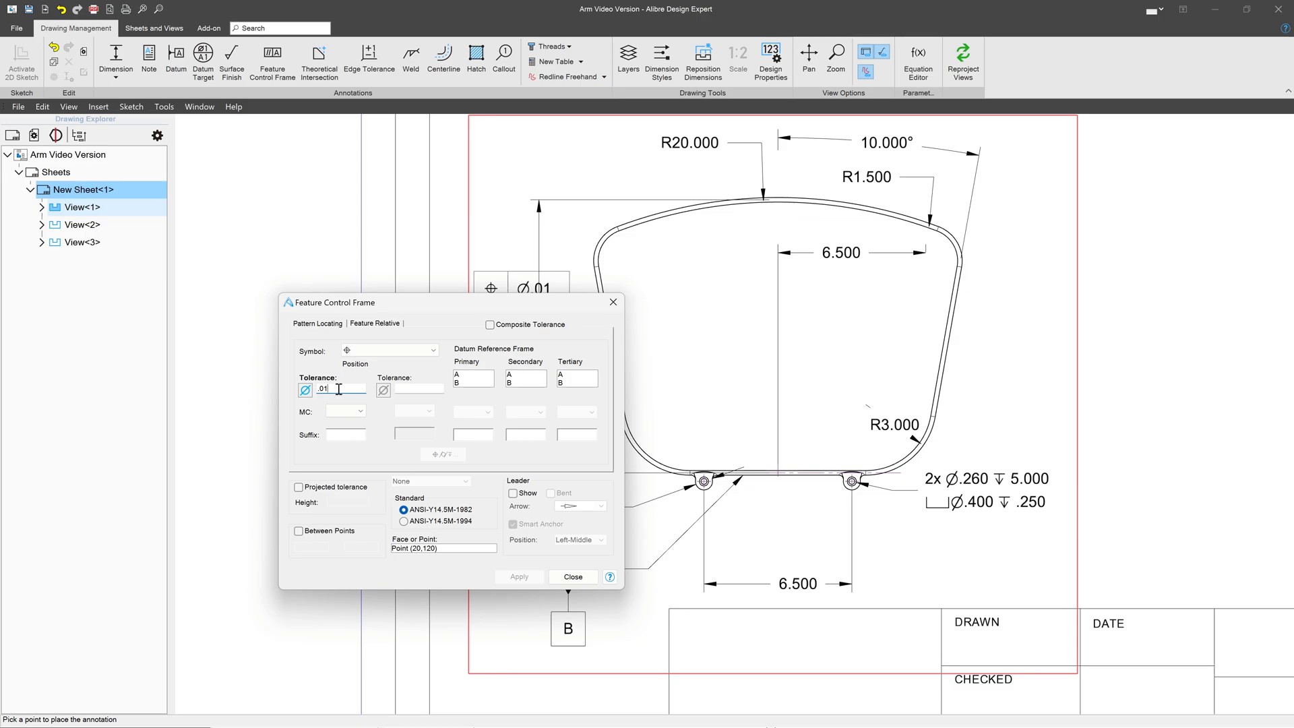
click(473, 375)
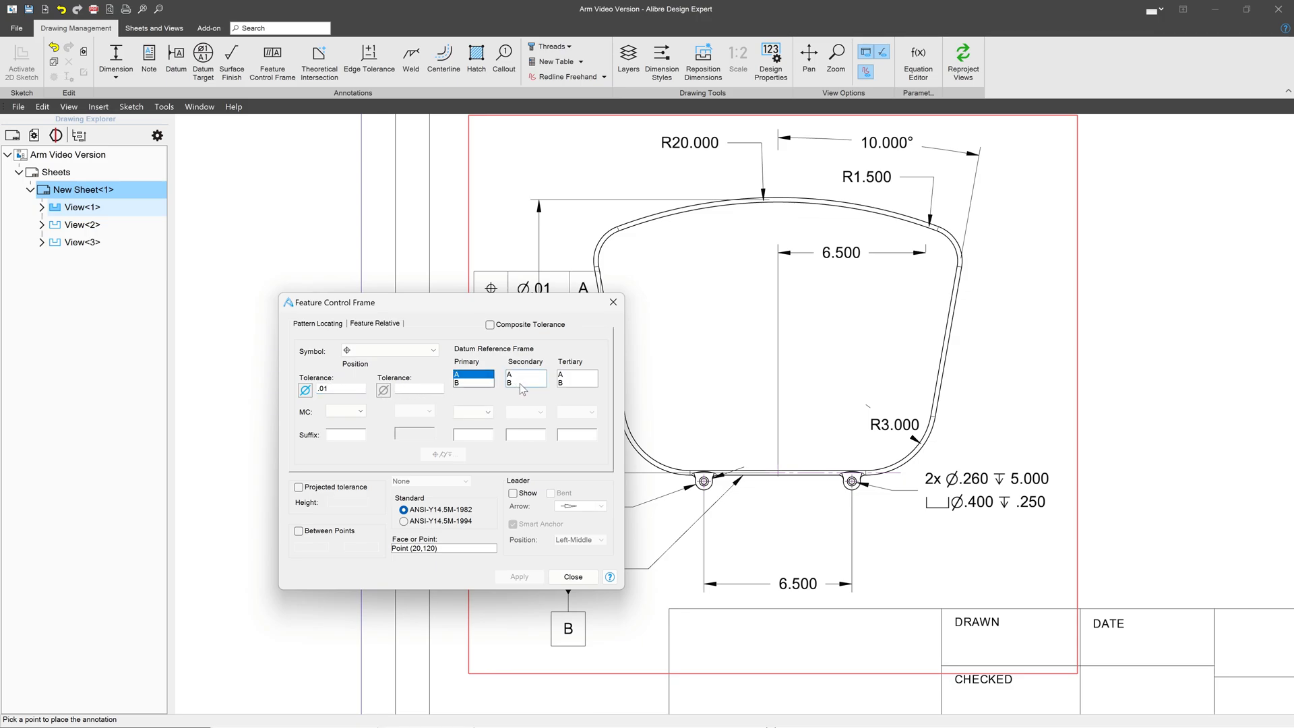
click(520, 382)
drag(528, 301, 460, 325)
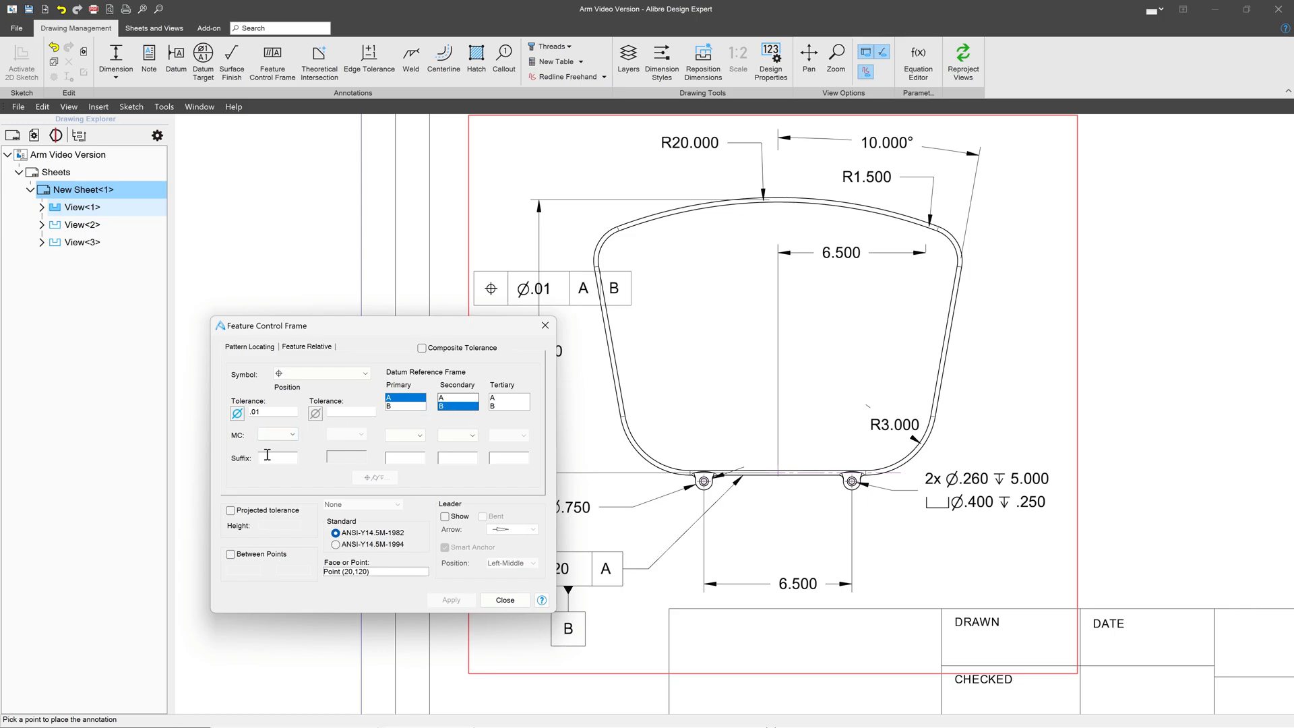
click(237, 413)
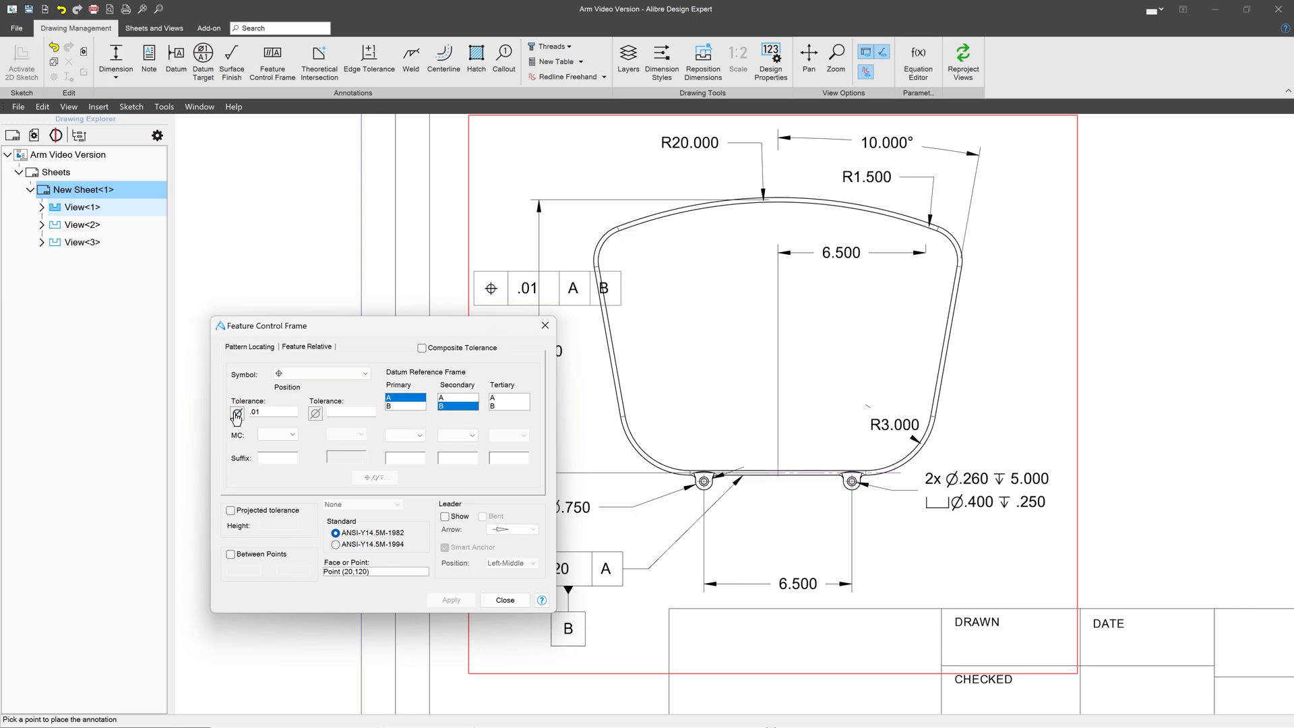
click(237, 414)
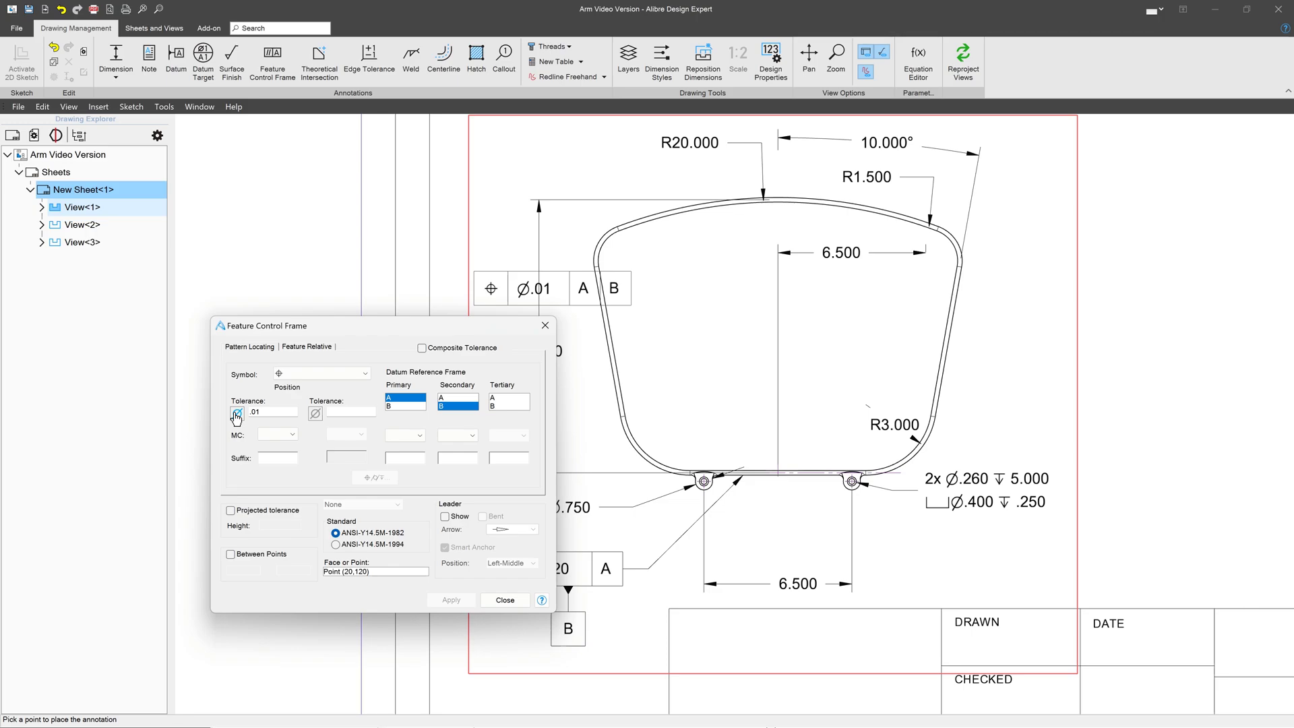
- Try MMC on datum B and LMC on datum A, then clear both material conditions
click(458, 435)
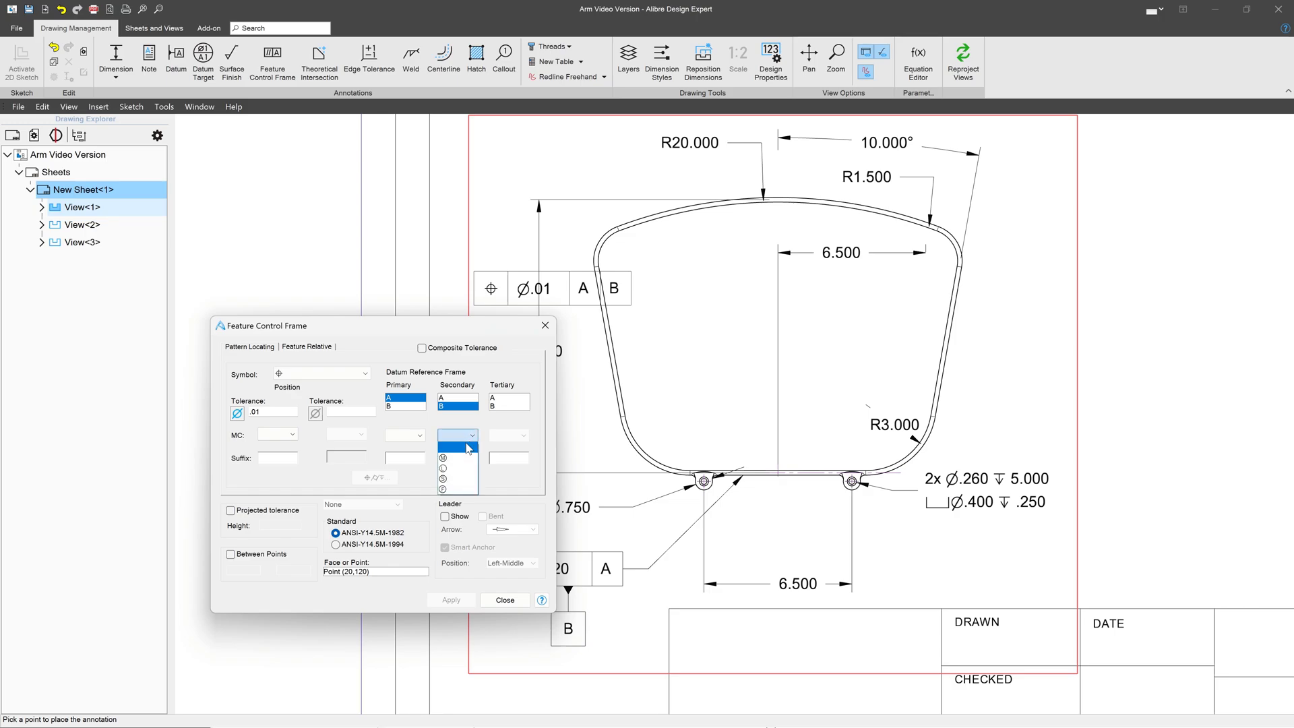
click(456, 454)
click(466, 438)
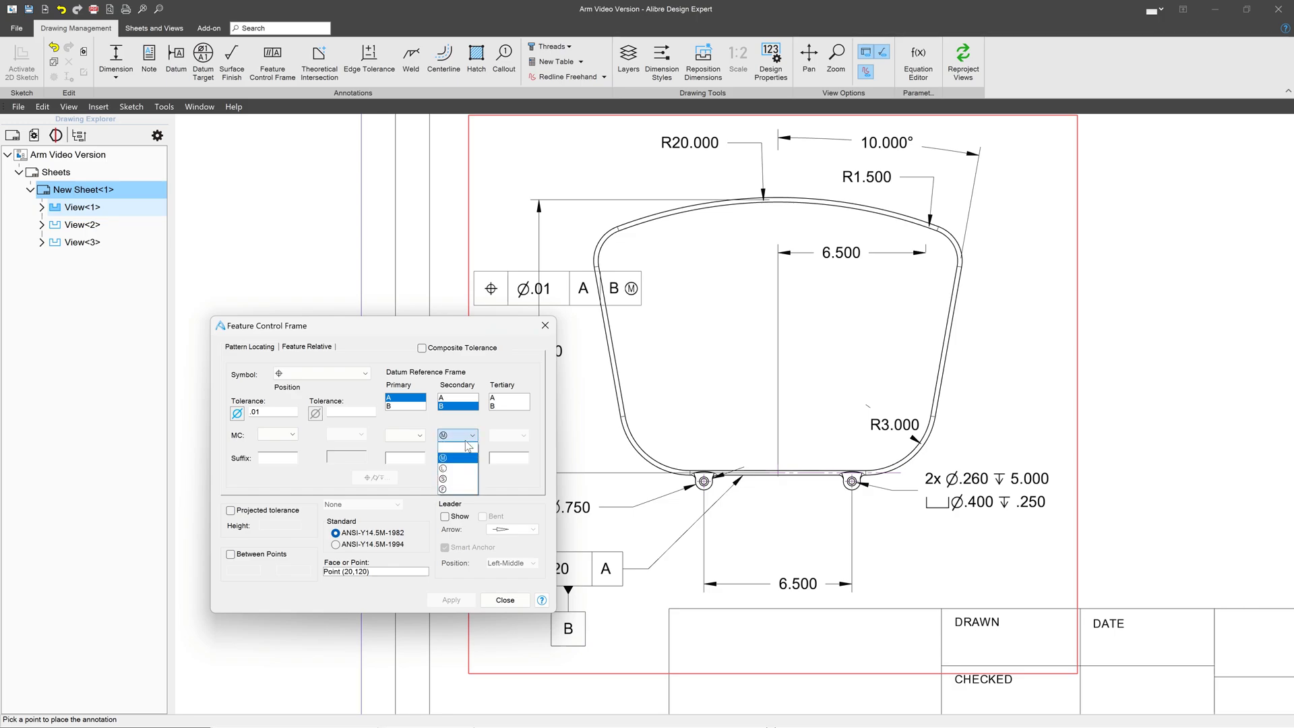
click(460, 448)
click(412, 434)
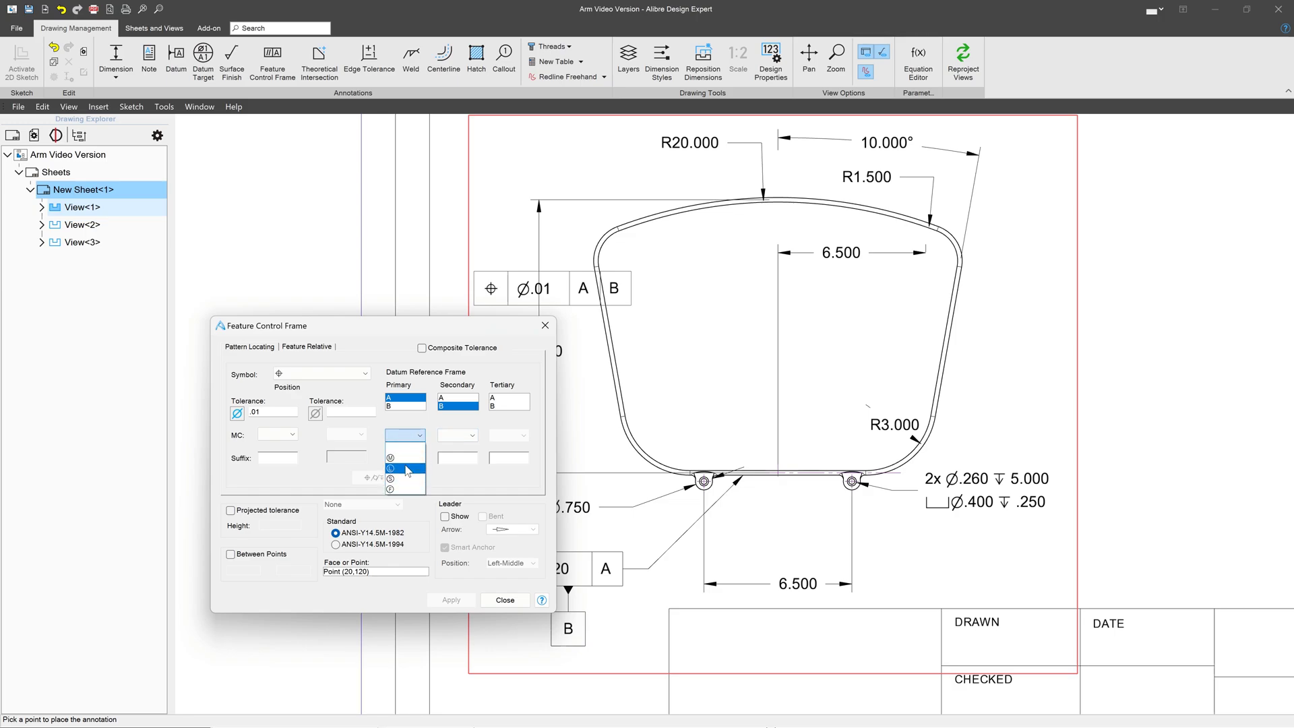
click(408, 469)
click(415, 437)
click(418, 448)
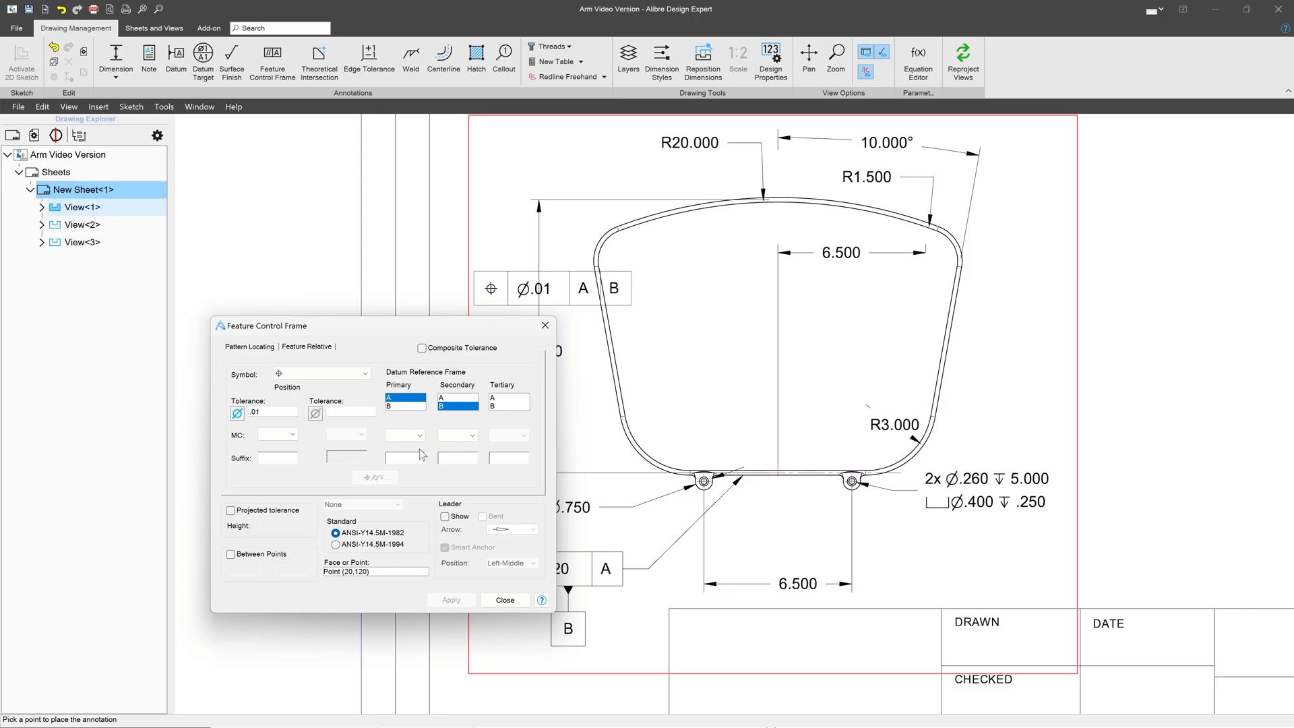
- Turn on projected tolerance, use ANSI-Y14.5M-1994, and commit the frame below the hole callout
click(231, 511)
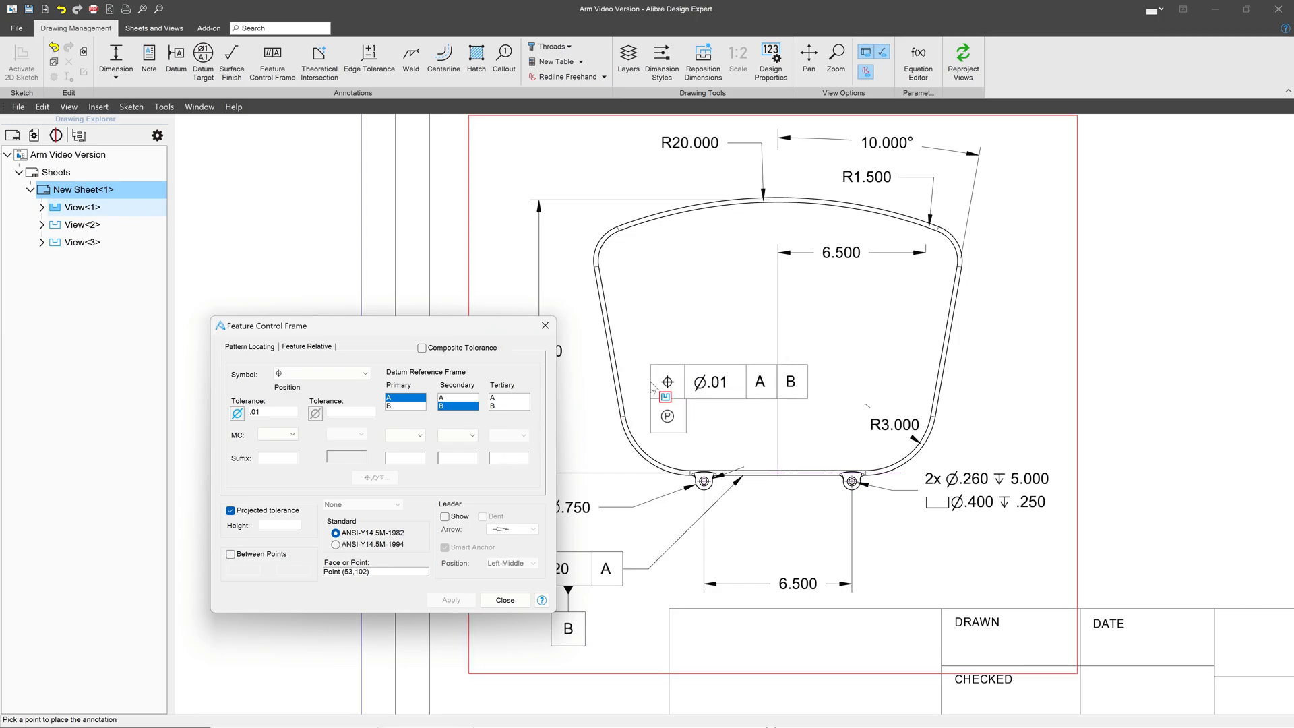
click(286, 525)
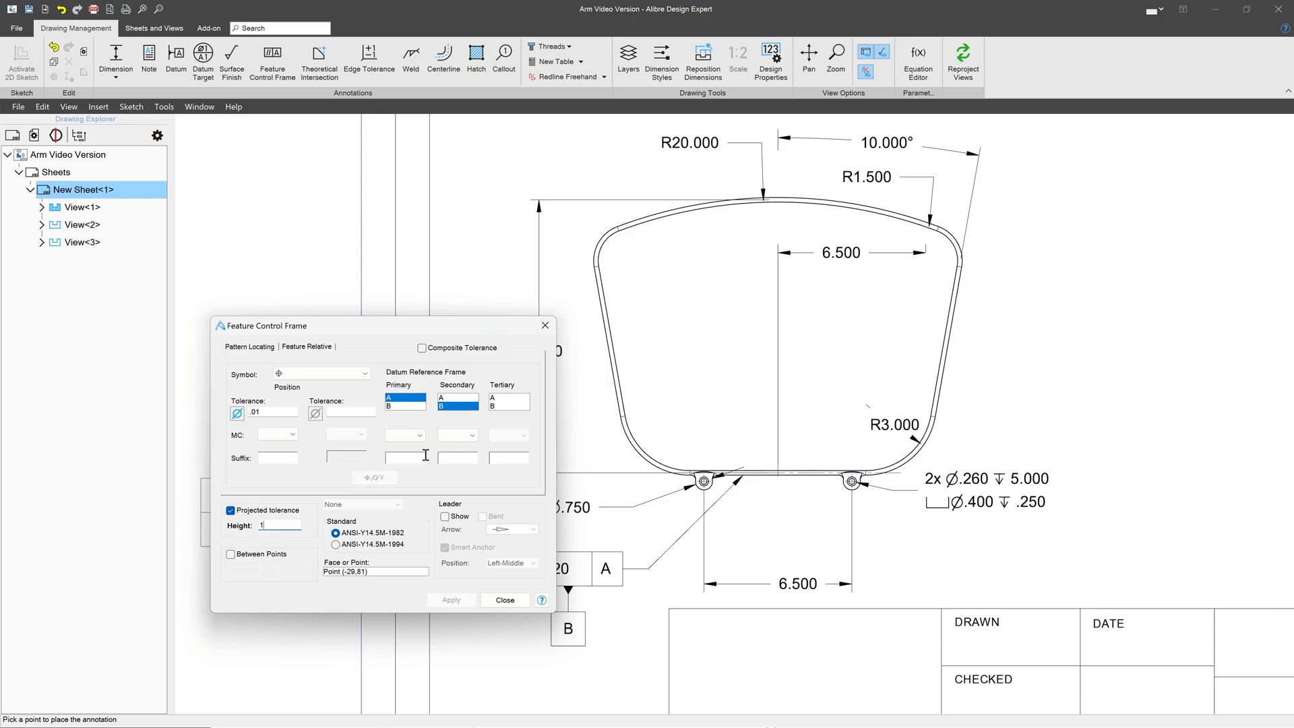
click(334, 544)
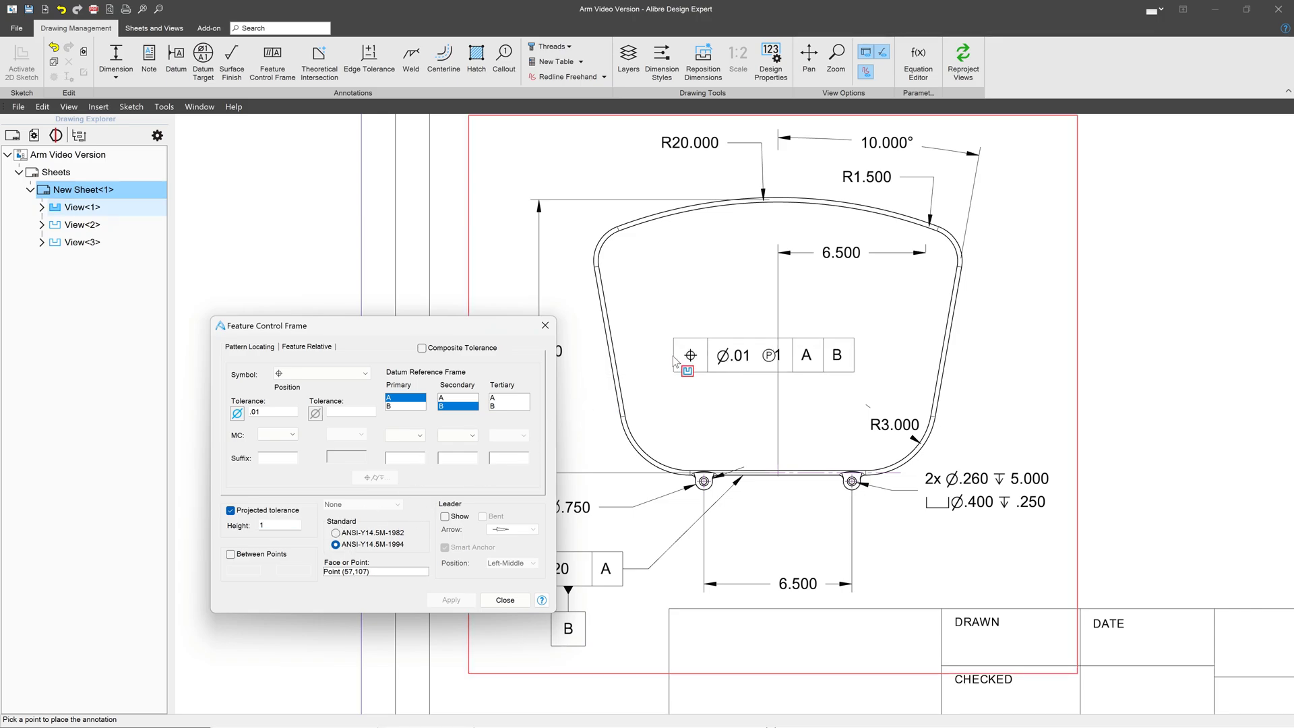
click(336, 534)
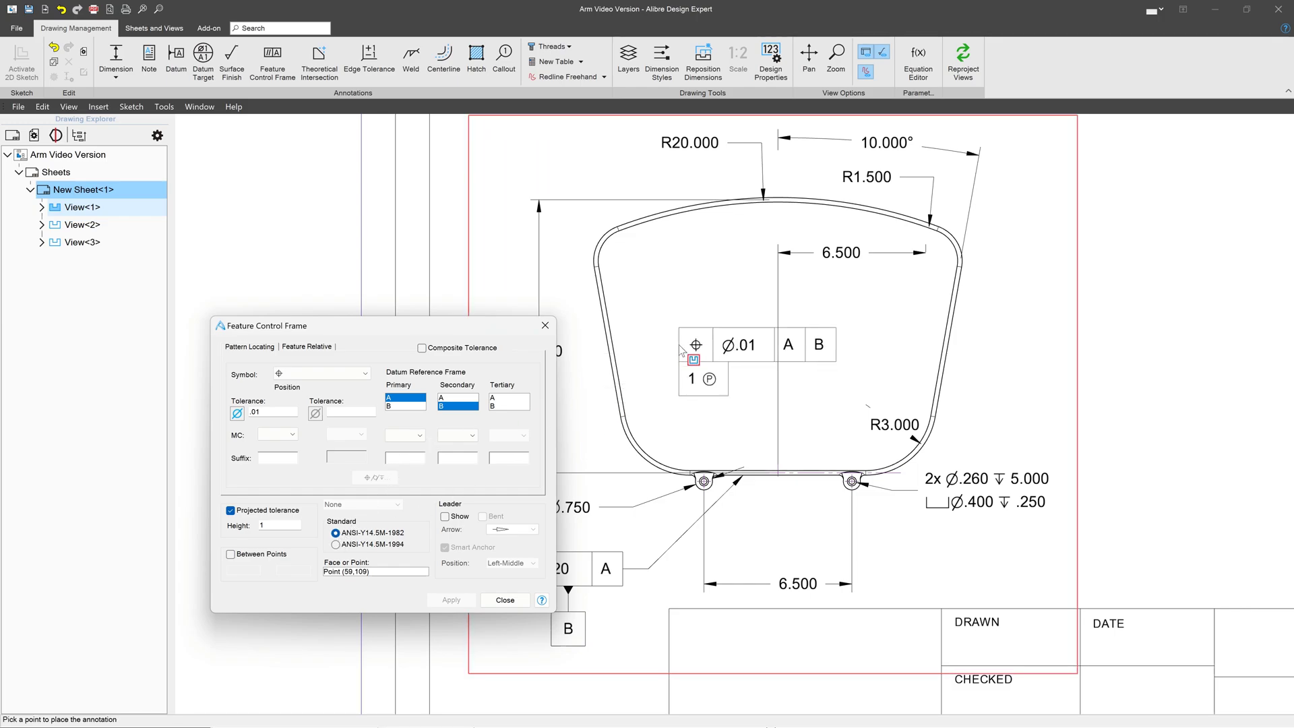
click(336, 545)
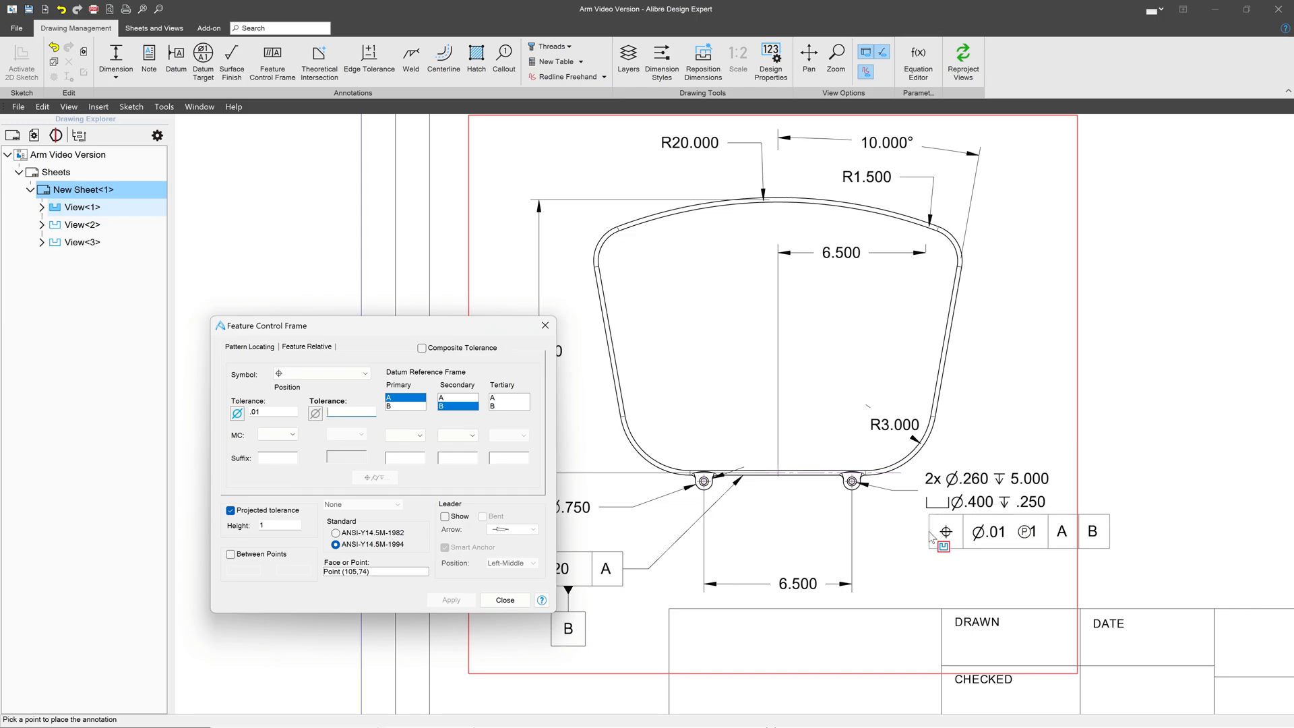
click(923, 532)
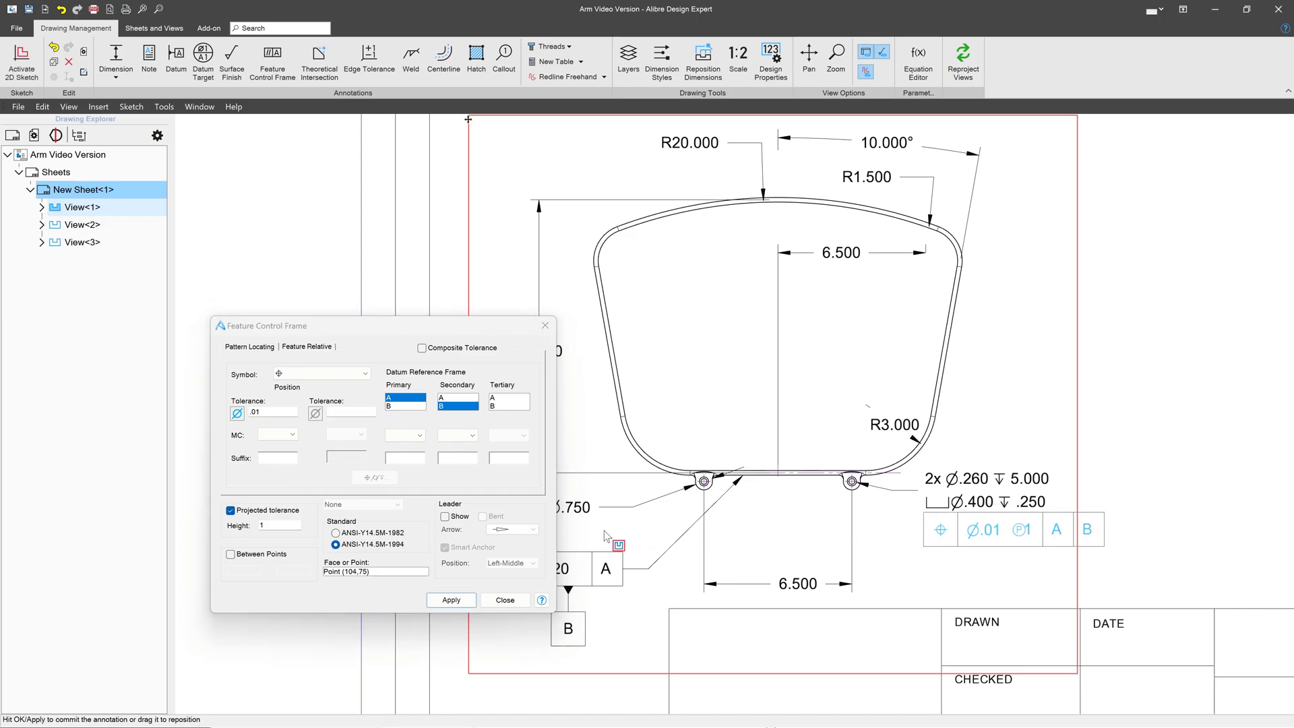
click(463, 600)
click(502, 600)
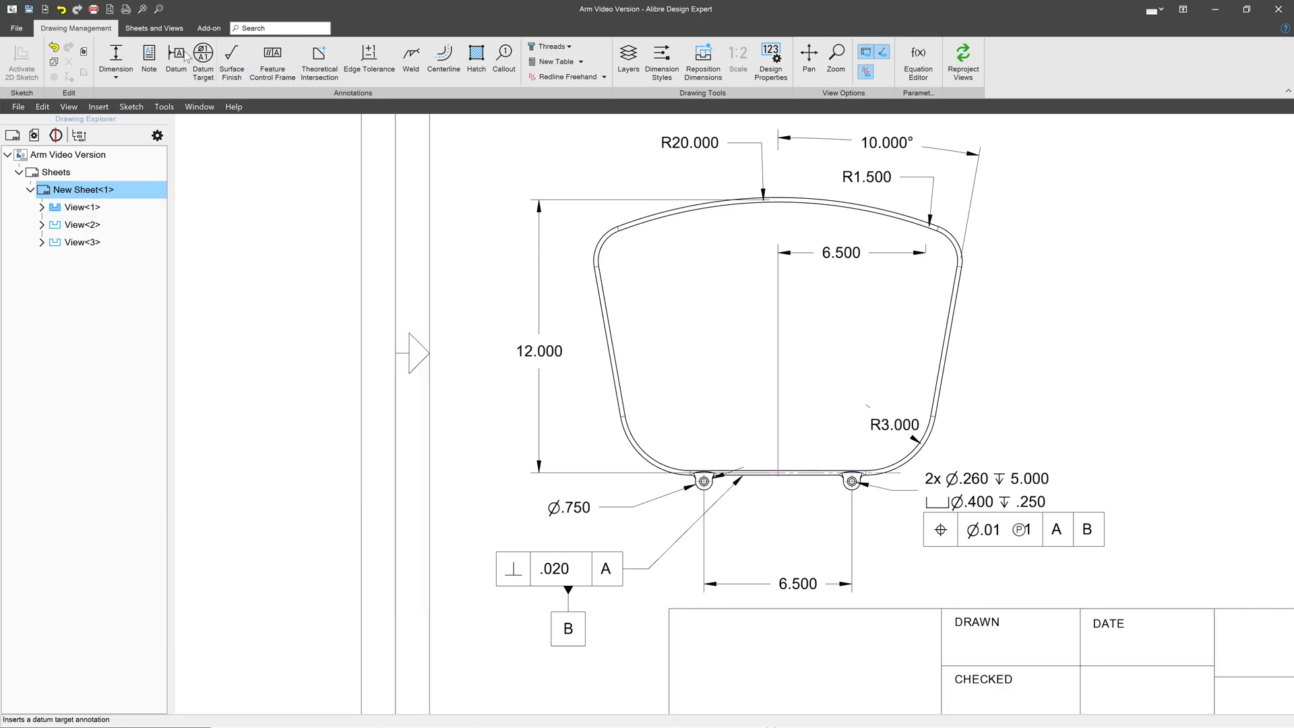
- Start a feature control frame with a leader attached to the arm's right edge
click(273, 60)
click(754, 226)
click(445, 516)
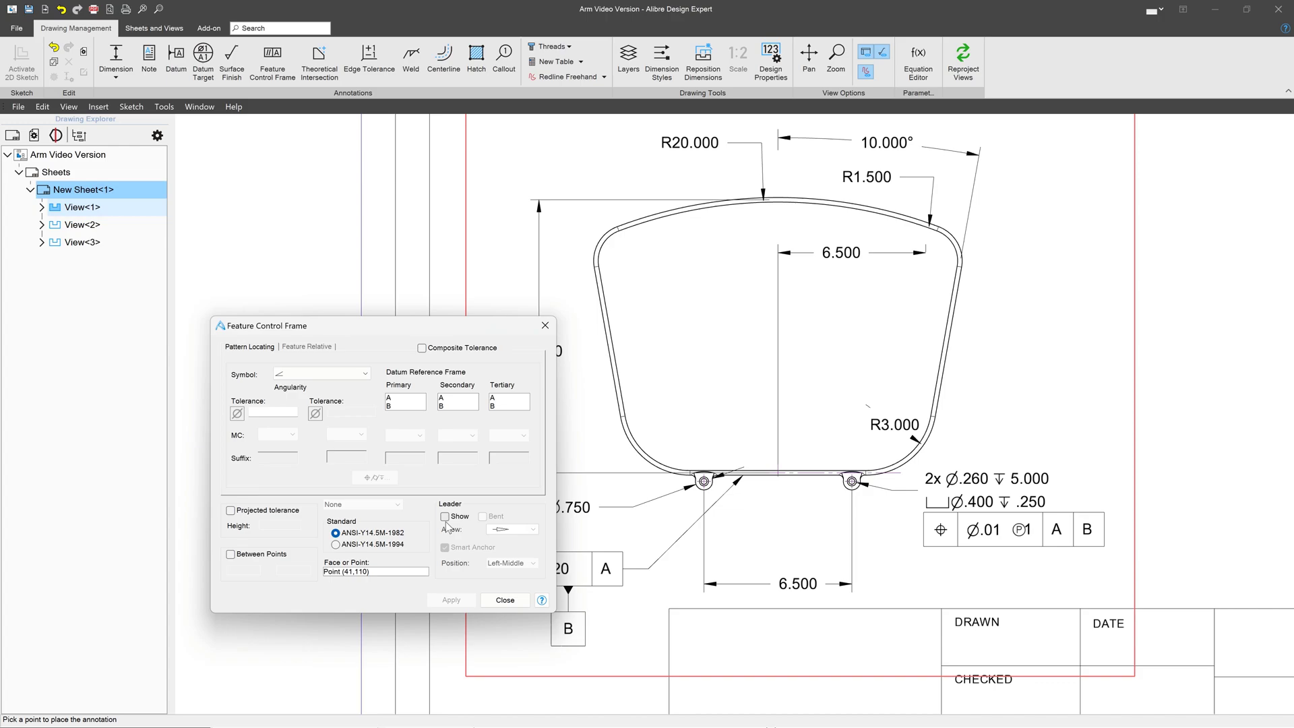
click(951, 345)
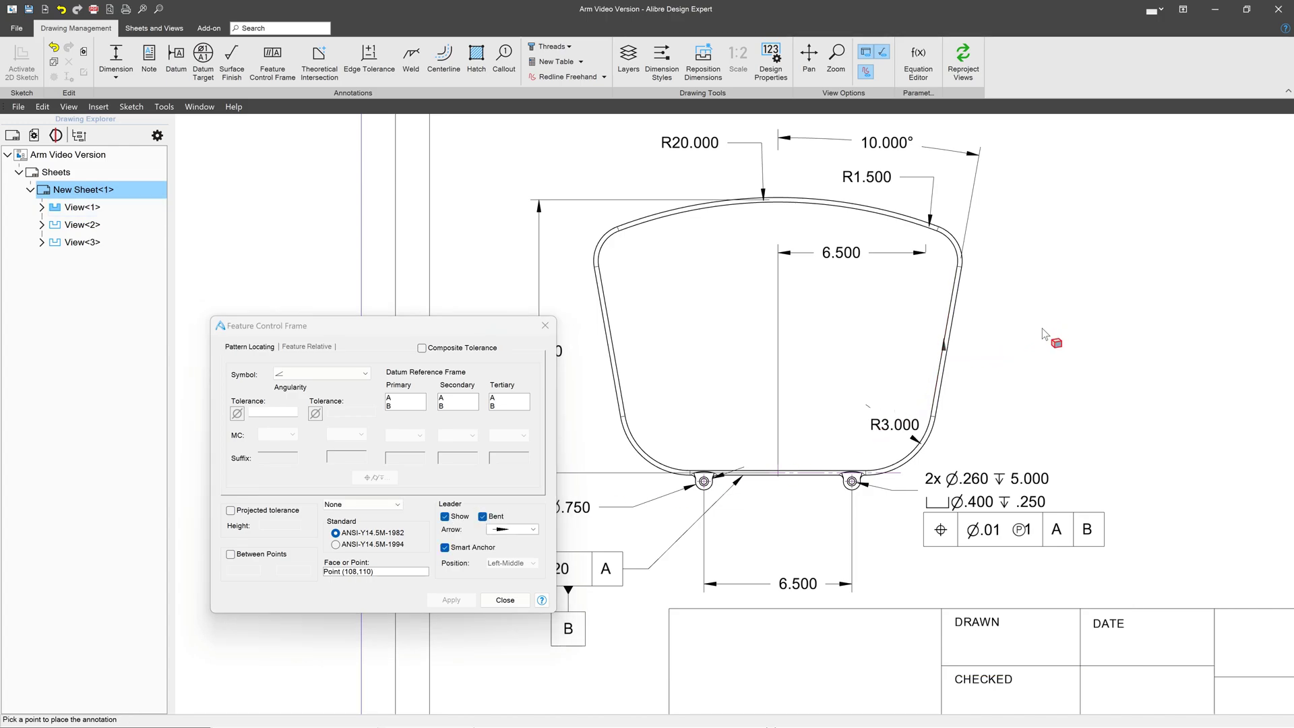
- Choose Profile of Surface and set the tolerance to .02Ⓤ.01
click(320, 375)
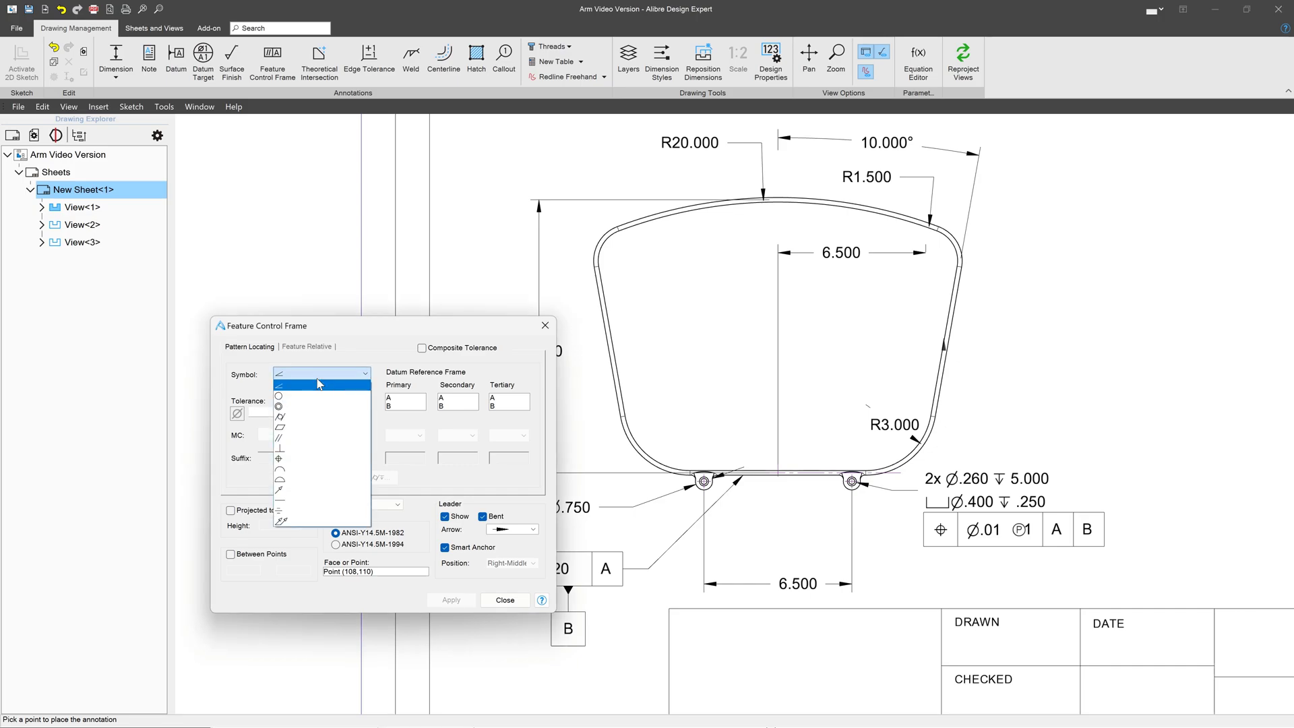
click(287, 477)
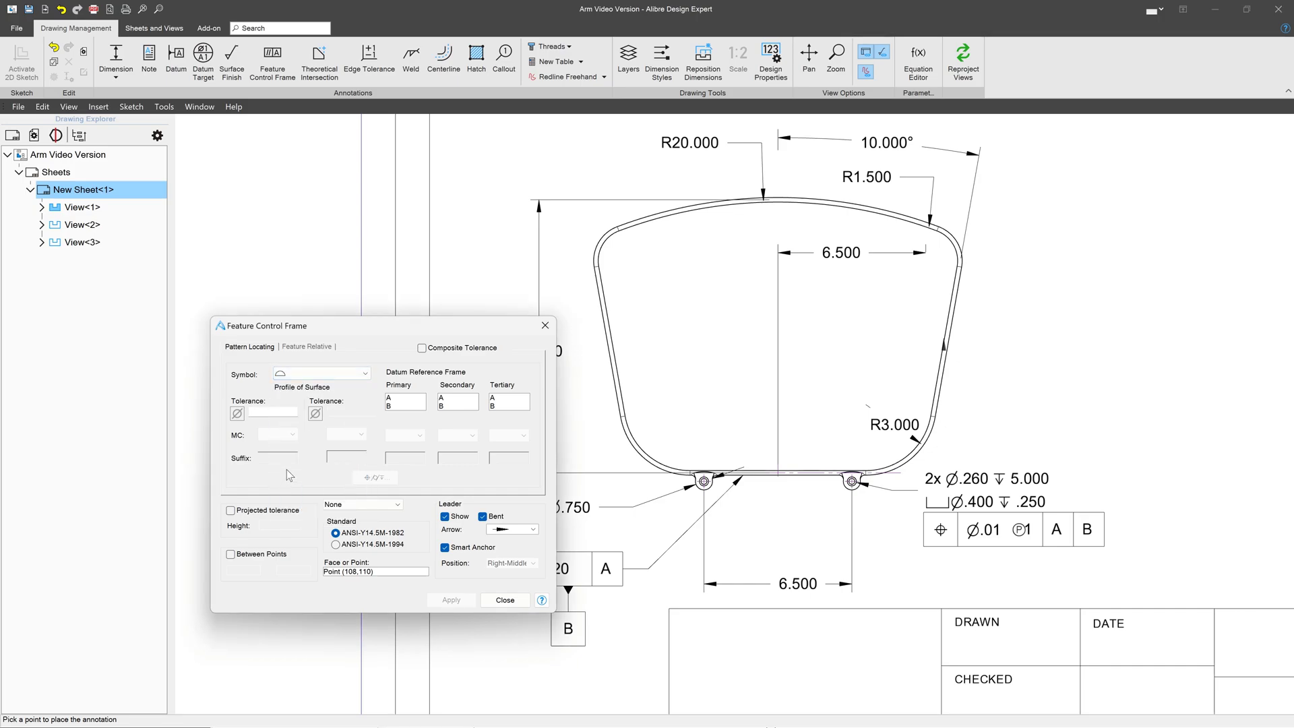
click(263, 412)
text(.02)
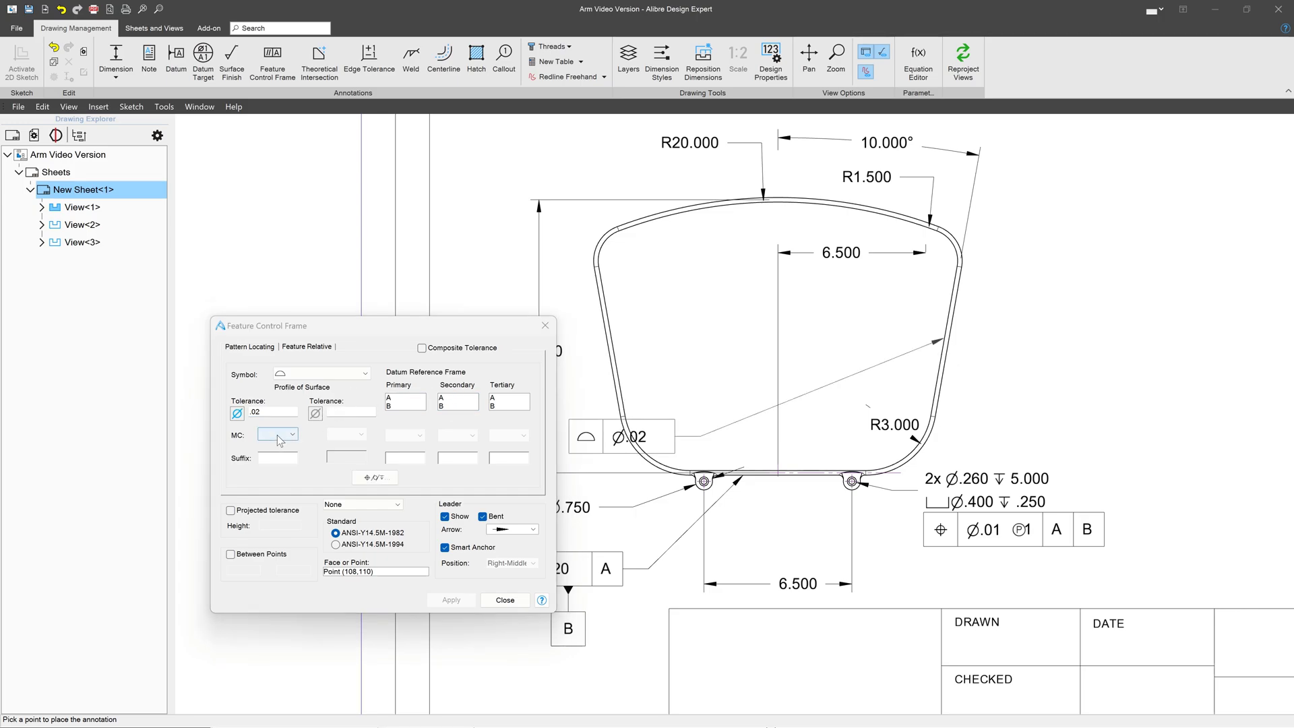
click(264, 458)
key(alt+9418)
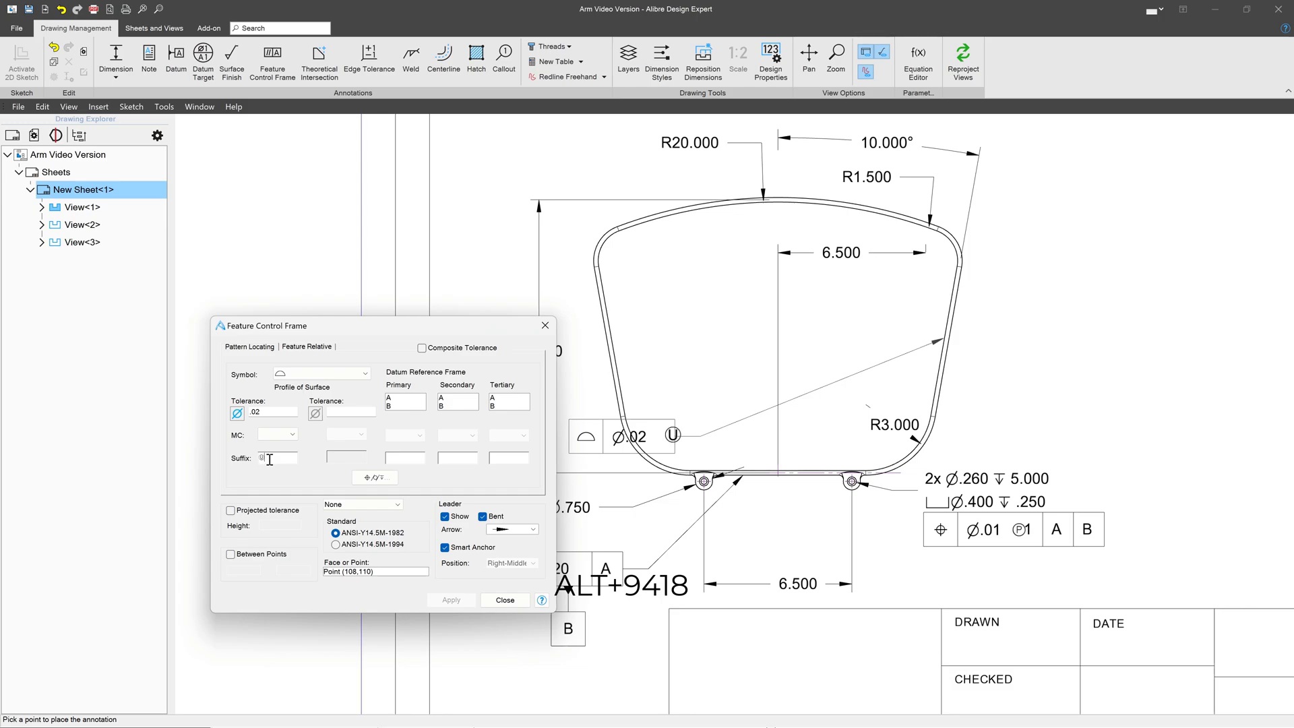
drag(270, 459, 225, 461)
key(ctrl+c)
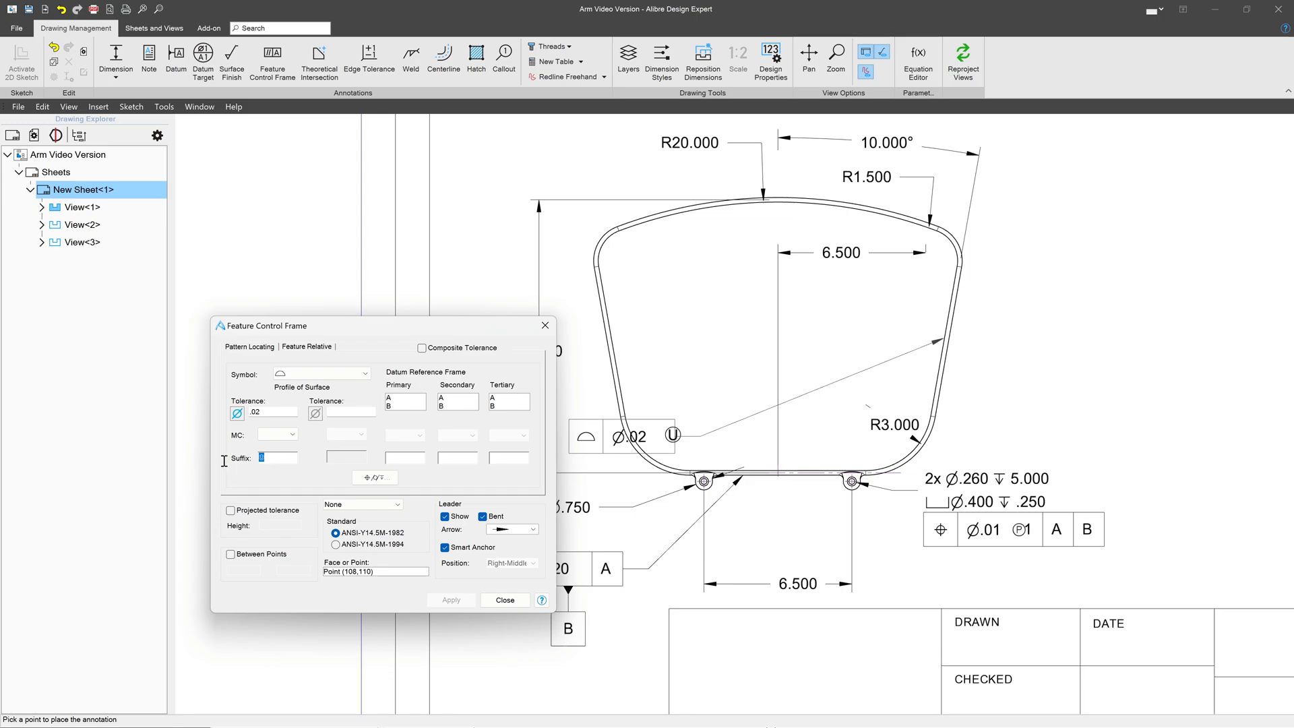
key(Delete)
click(279, 411)
key(ctrl+v)
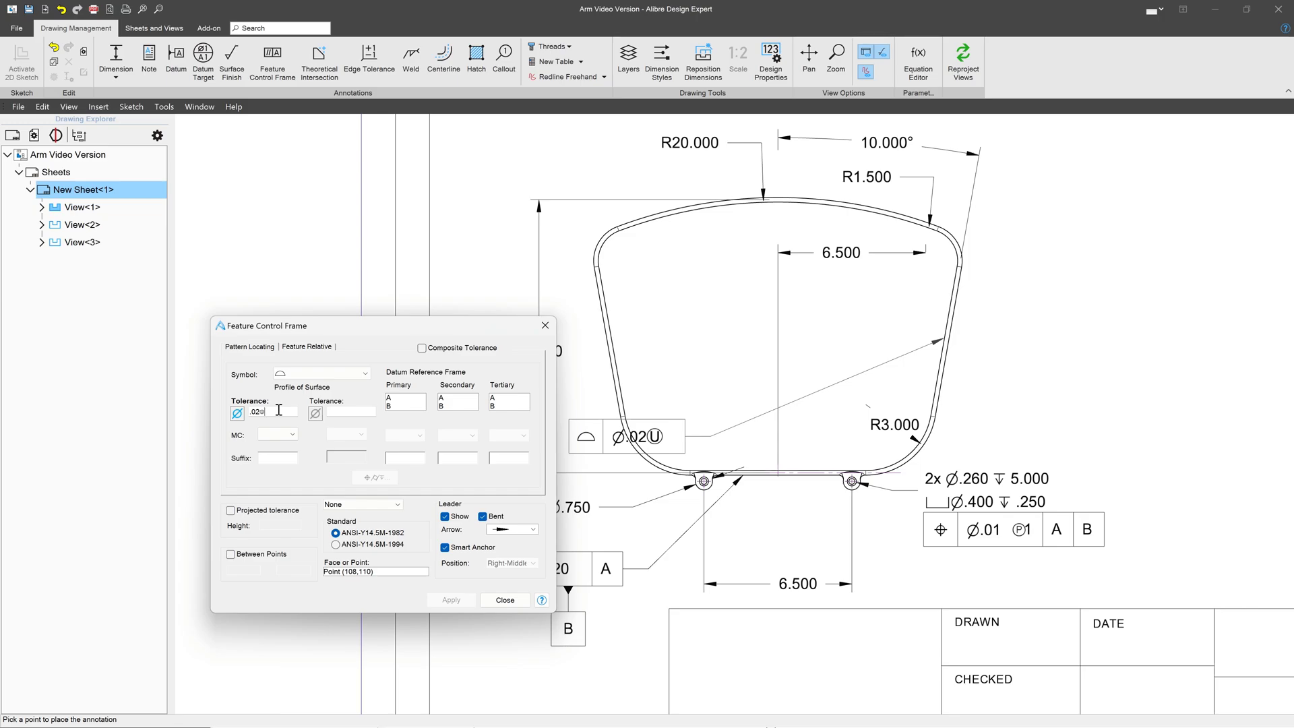
text(.01)
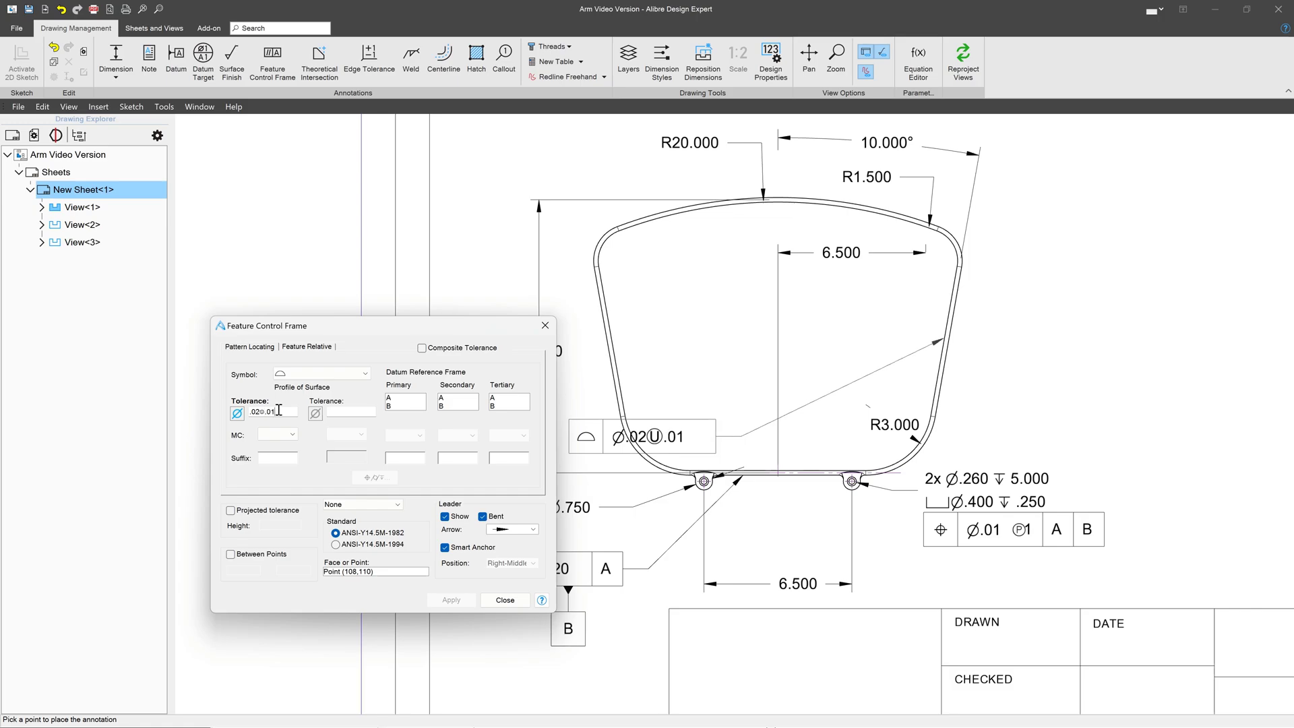
- Reference datum A as primary and datum B as secondary, leaving tertiary empty
click(398, 397)
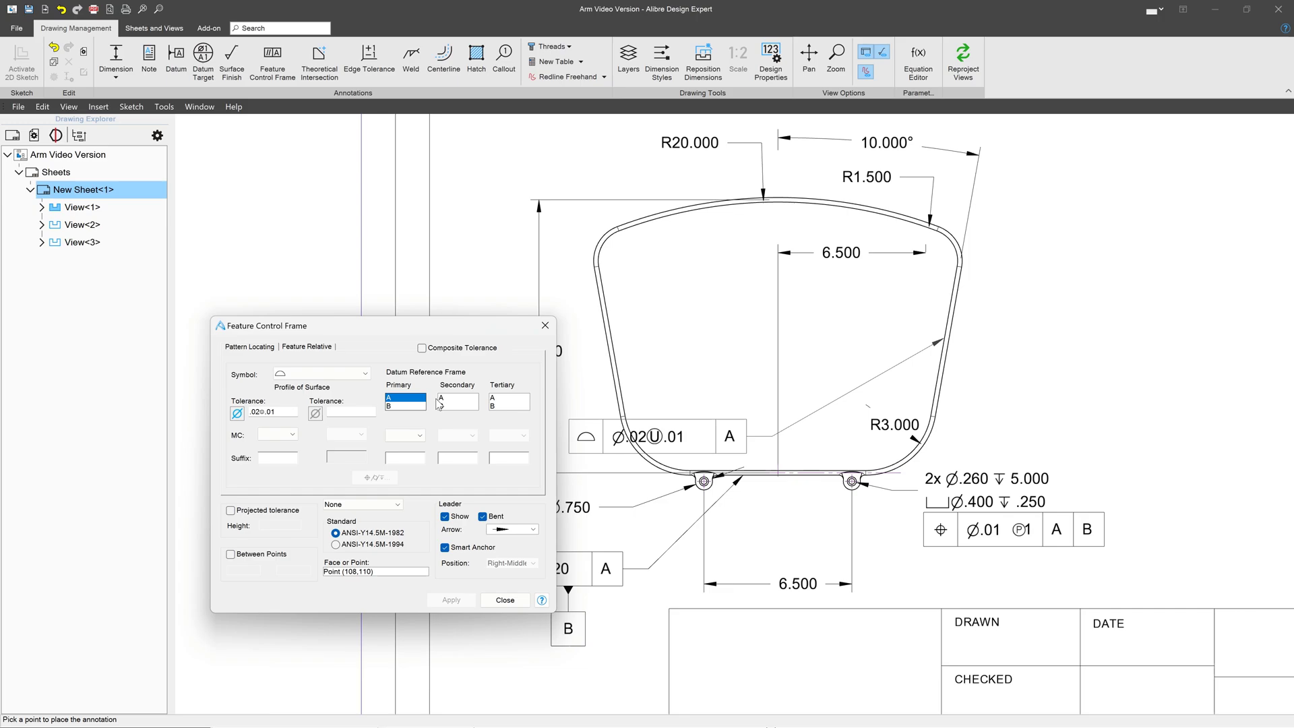
click(444, 406)
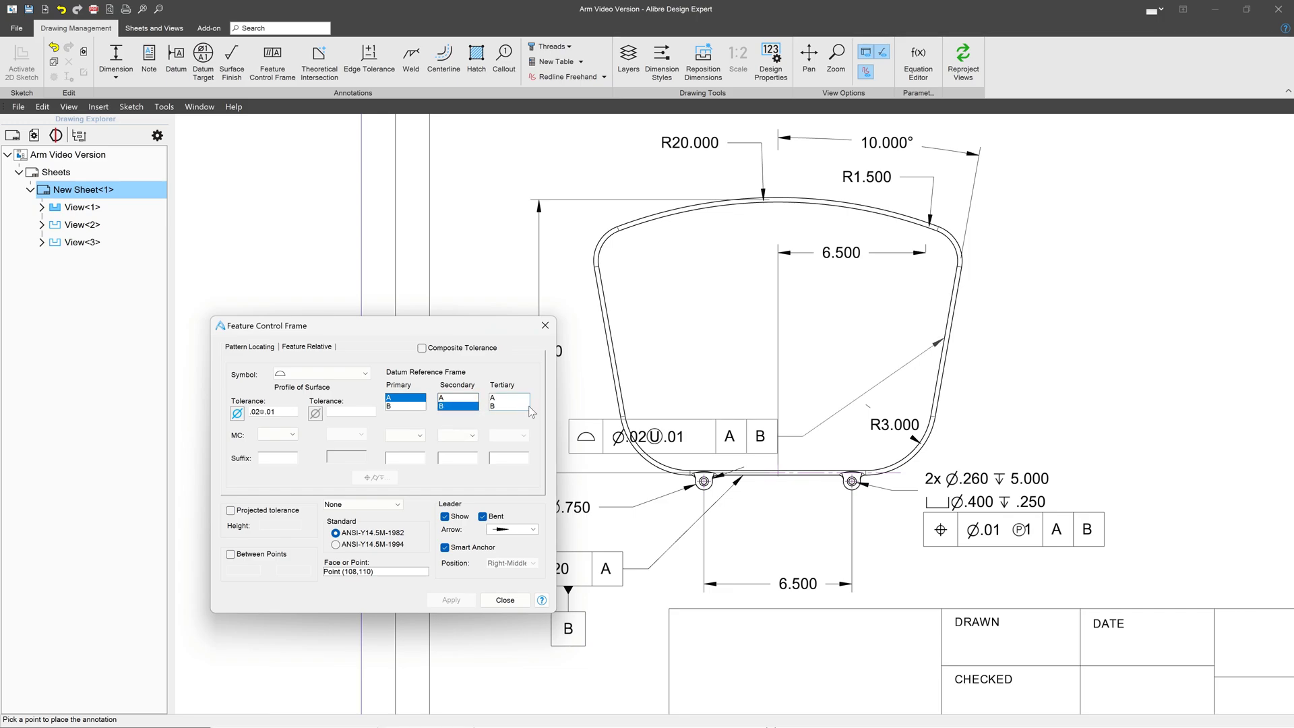
click(507, 407)
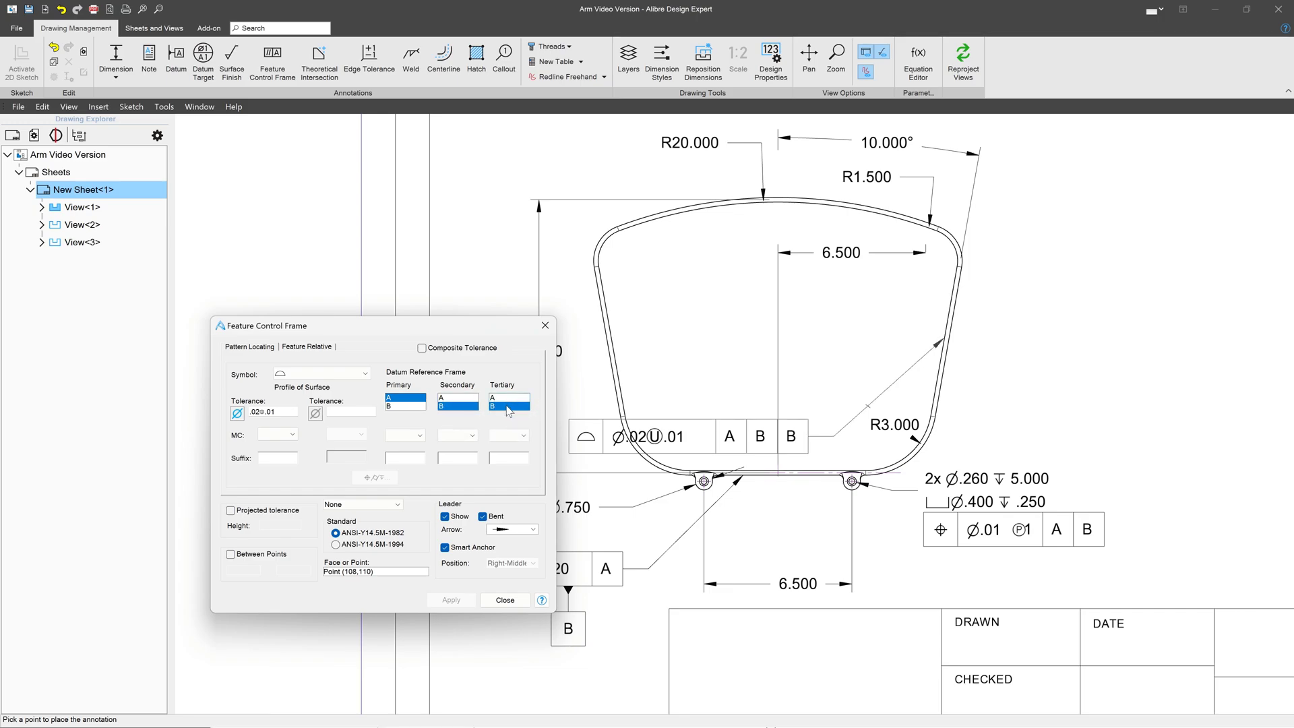
click(508, 406)
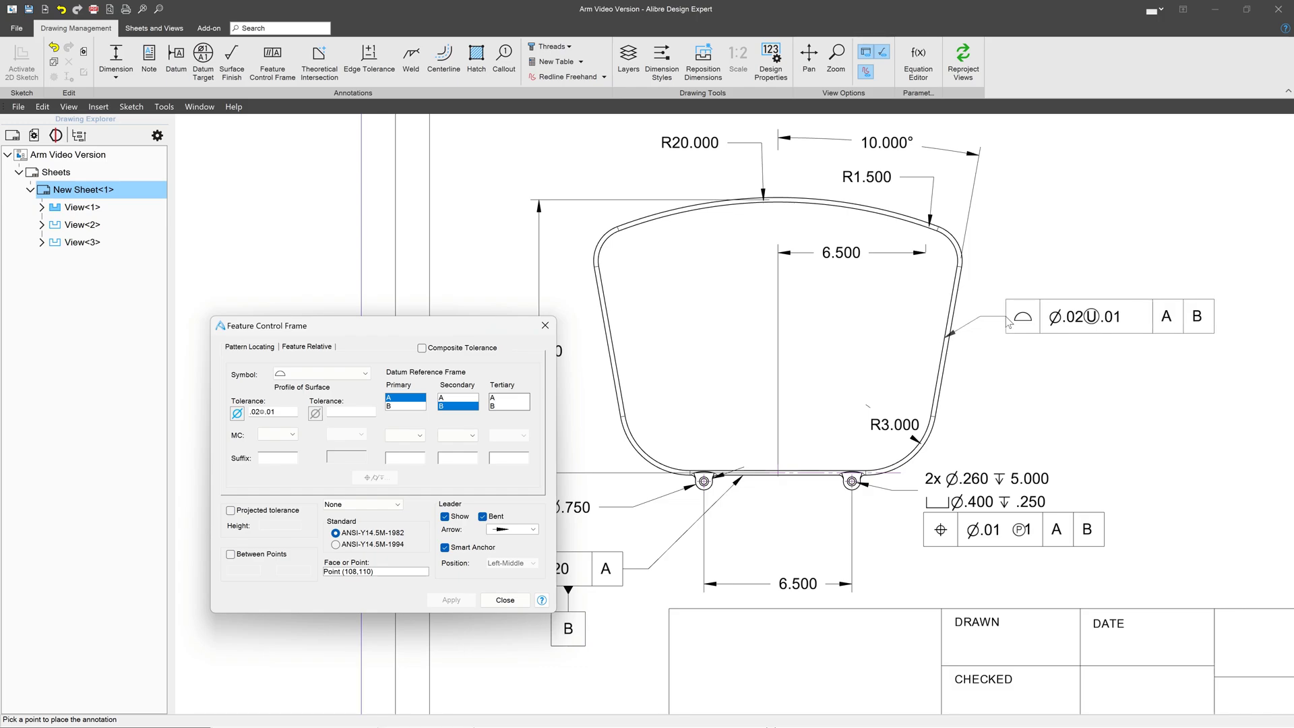
- Place the profile frame right of the arm with an All Around leader symbol and commit it
click(1009, 323)
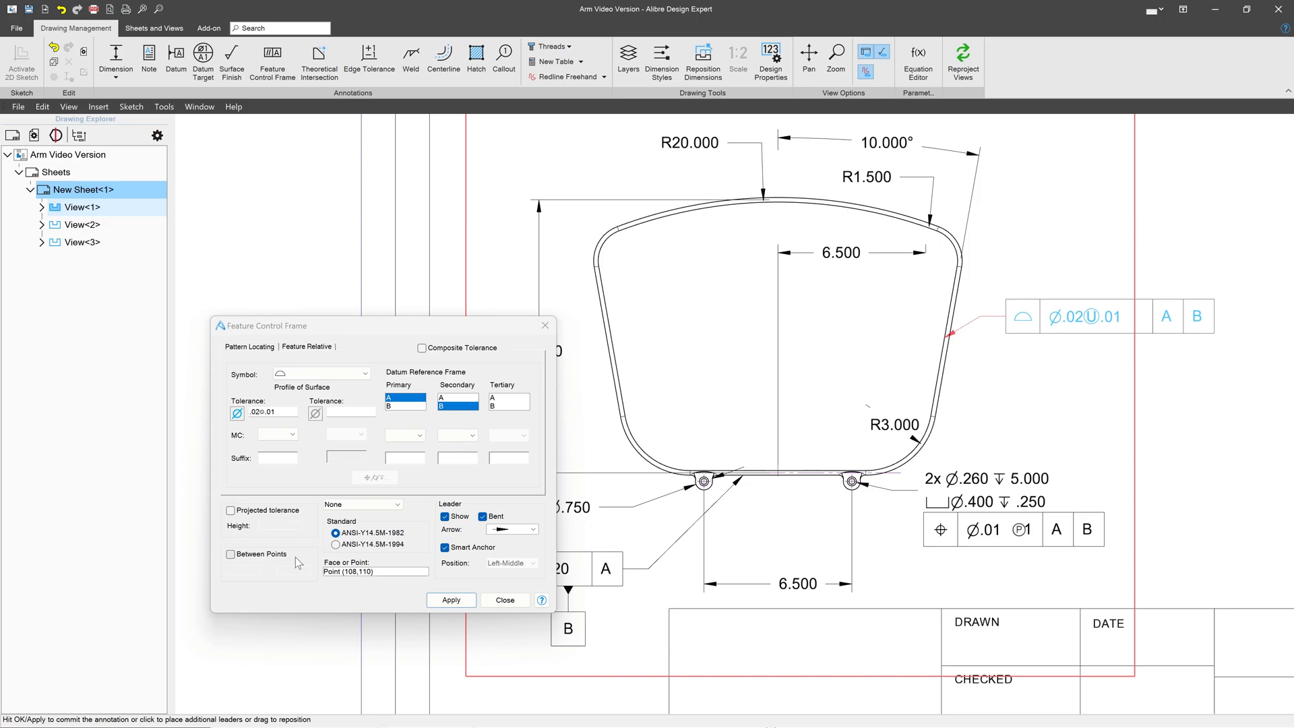
click(369, 505)
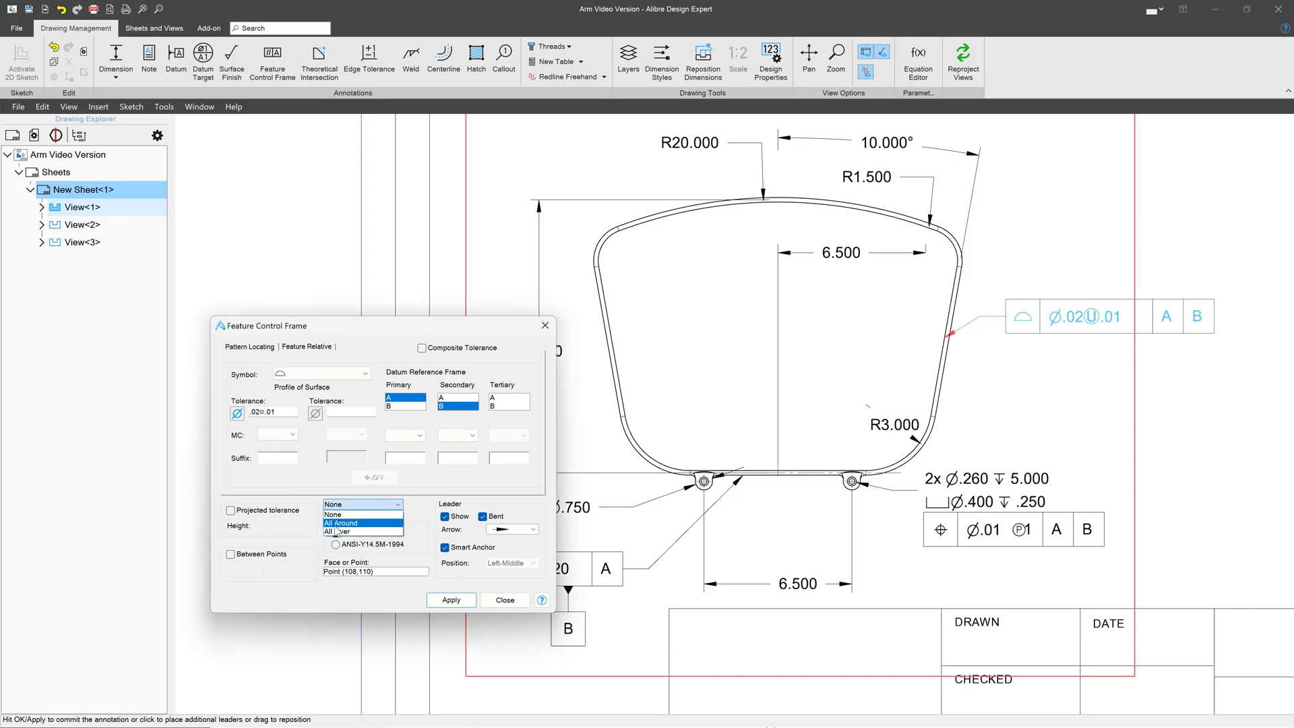
click(335, 525)
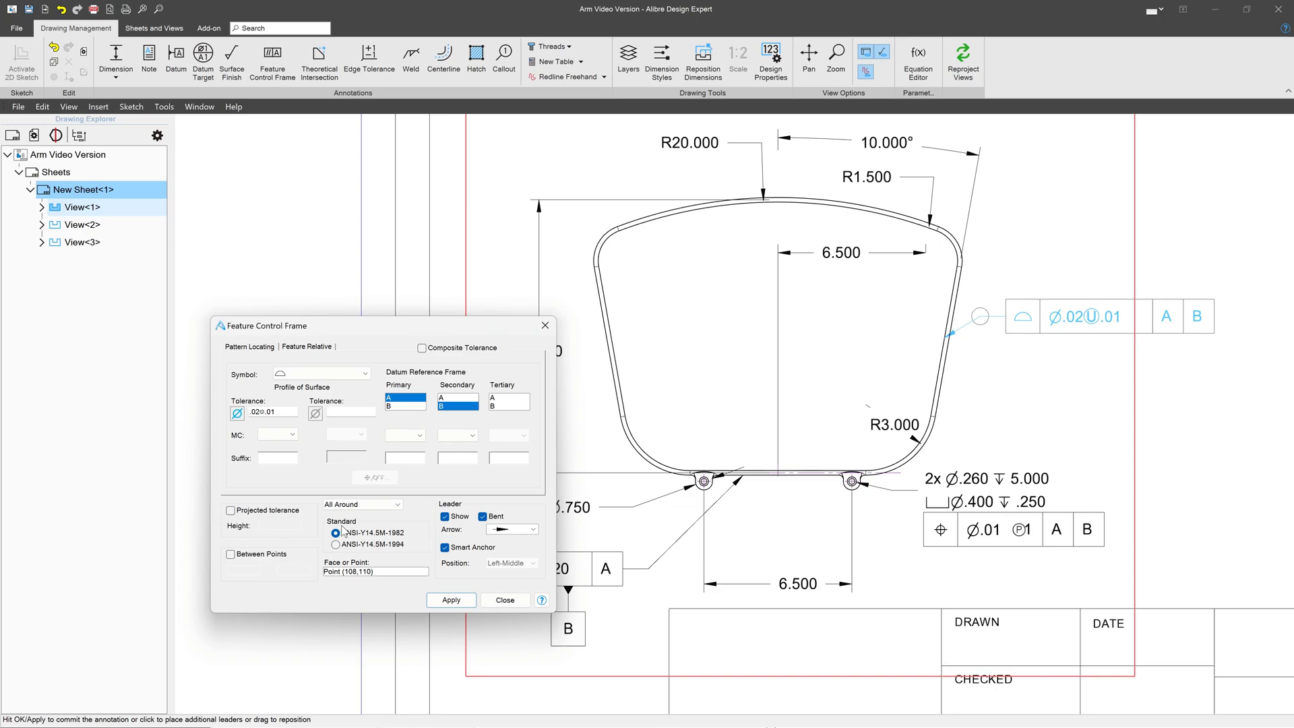
click(371, 505)
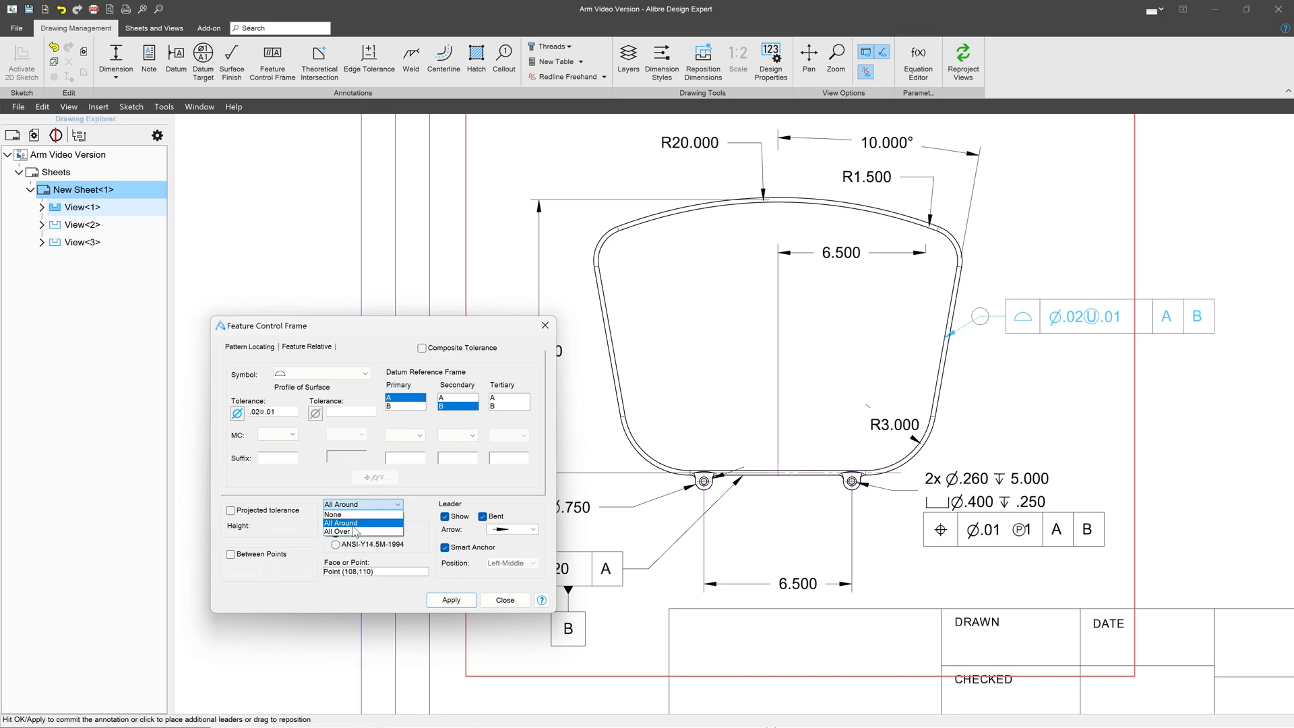
click(355, 531)
click(367, 510)
click(355, 532)
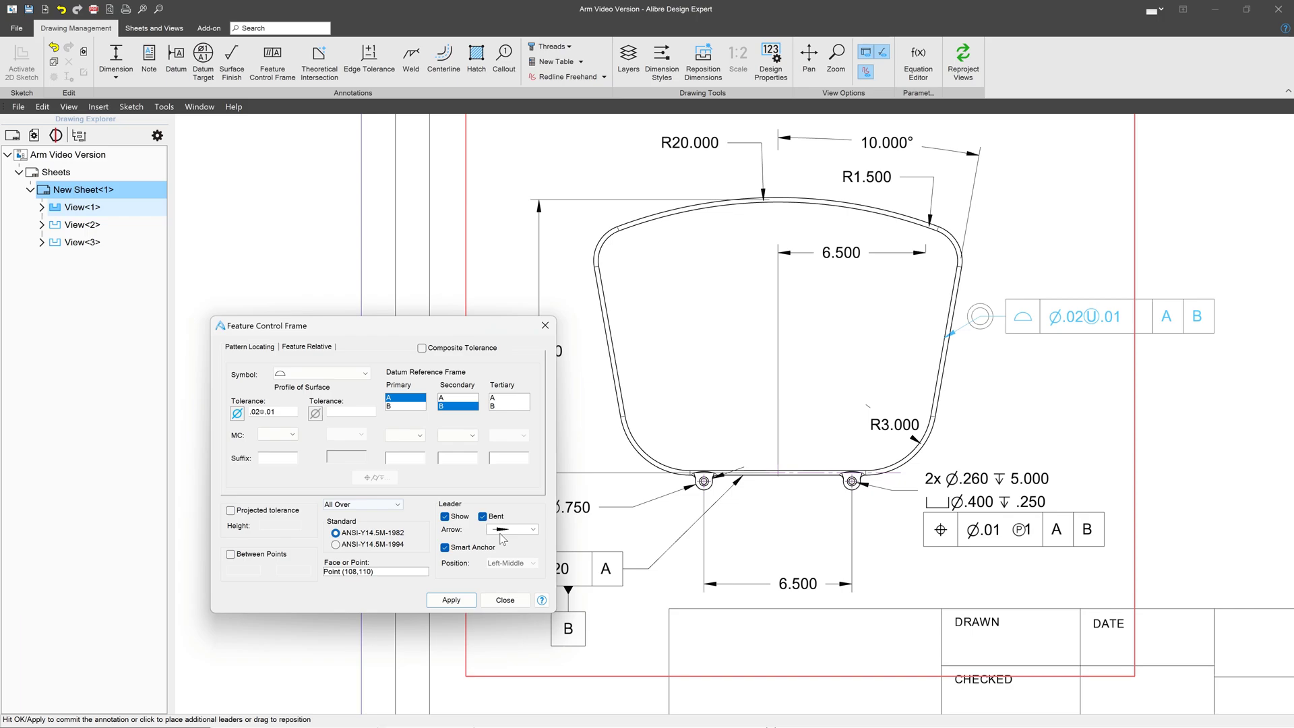
click(389, 503)
click(346, 524)
click(450, 600)
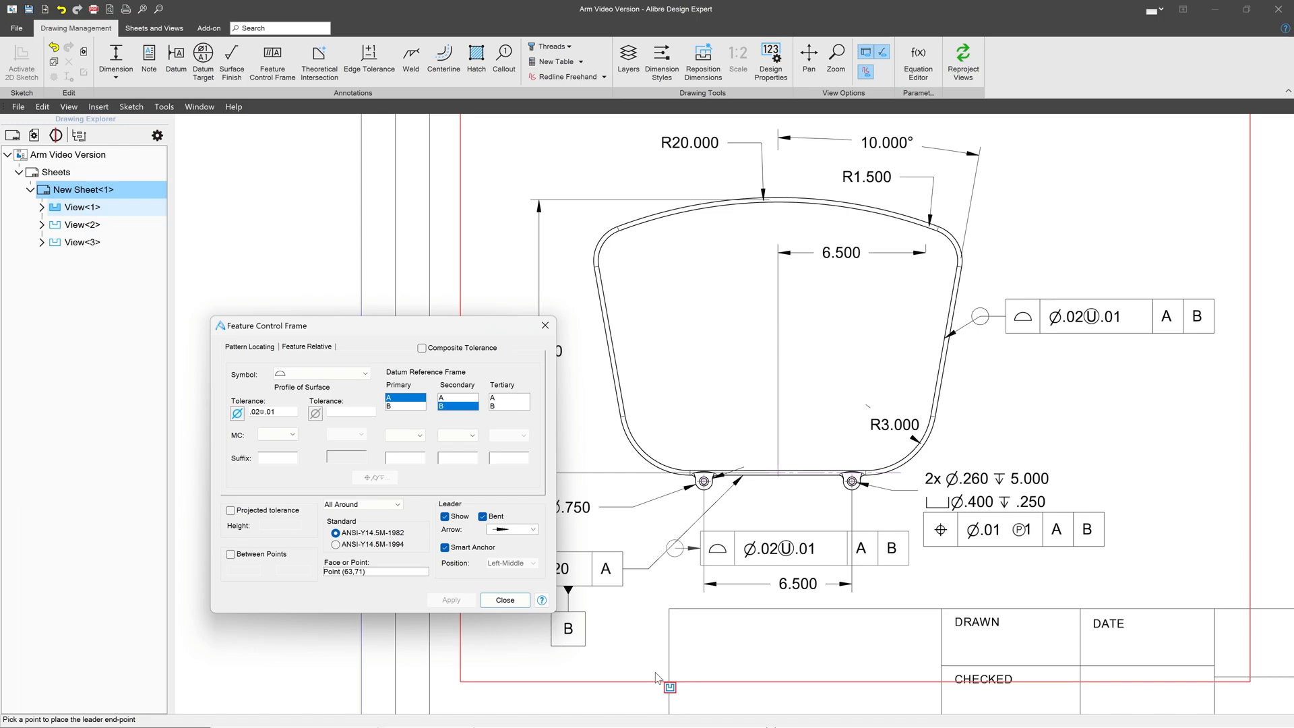
- Add datum feature symbol C below the position frame
click(505, 600)
click(176, 62)
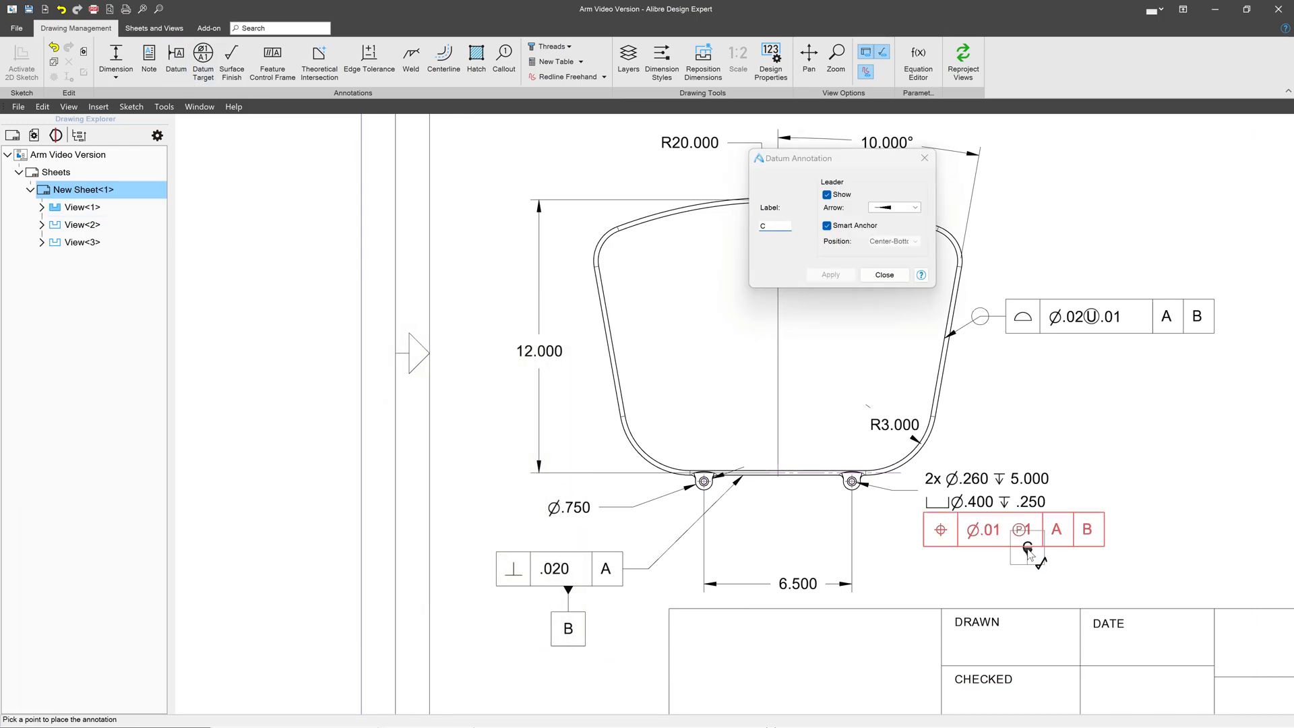
click(1027, 551)
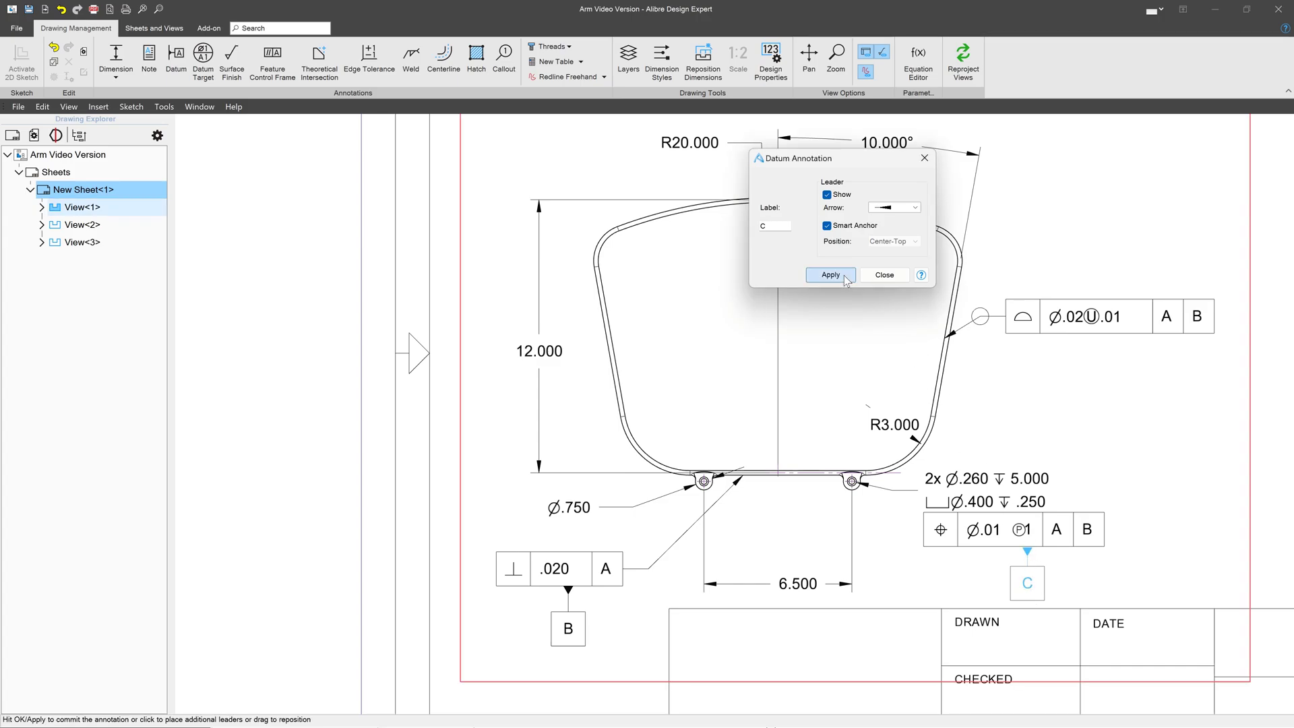
click(831, 275)
click(895, 277)
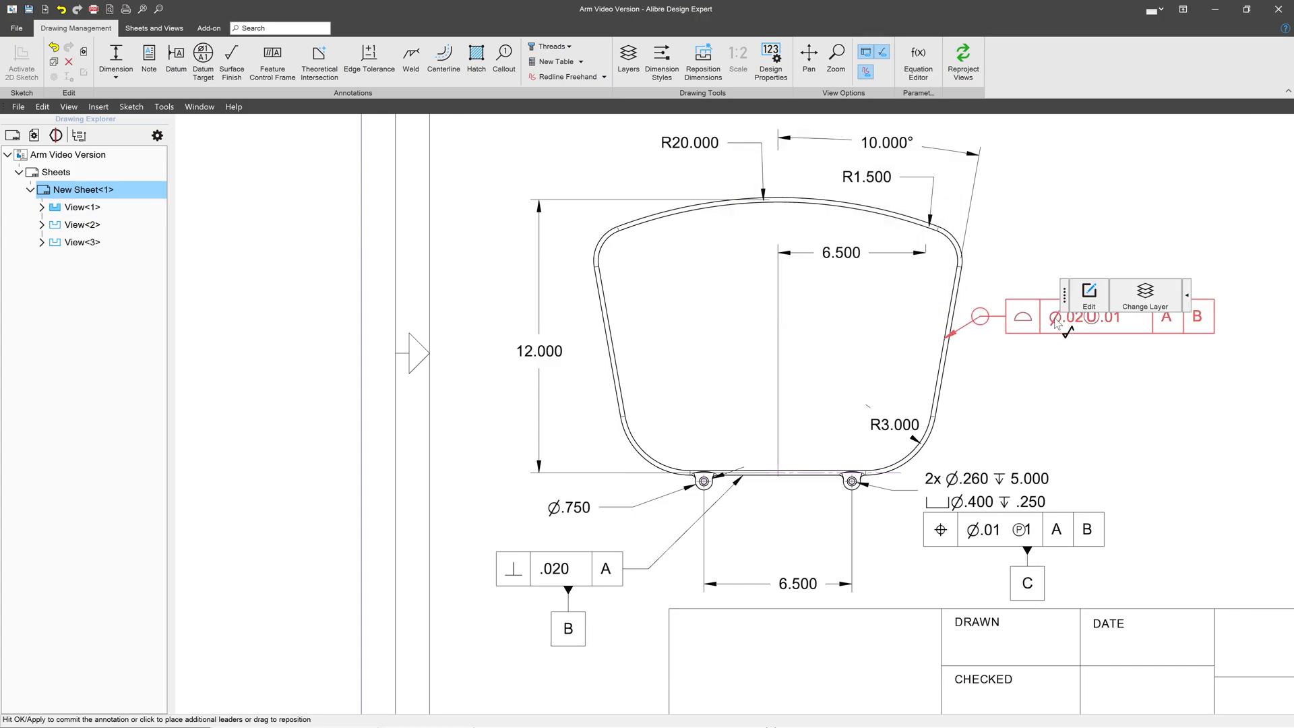
- Set datum C as the tertiary reference of the profile frame
double_click(1068, 313)
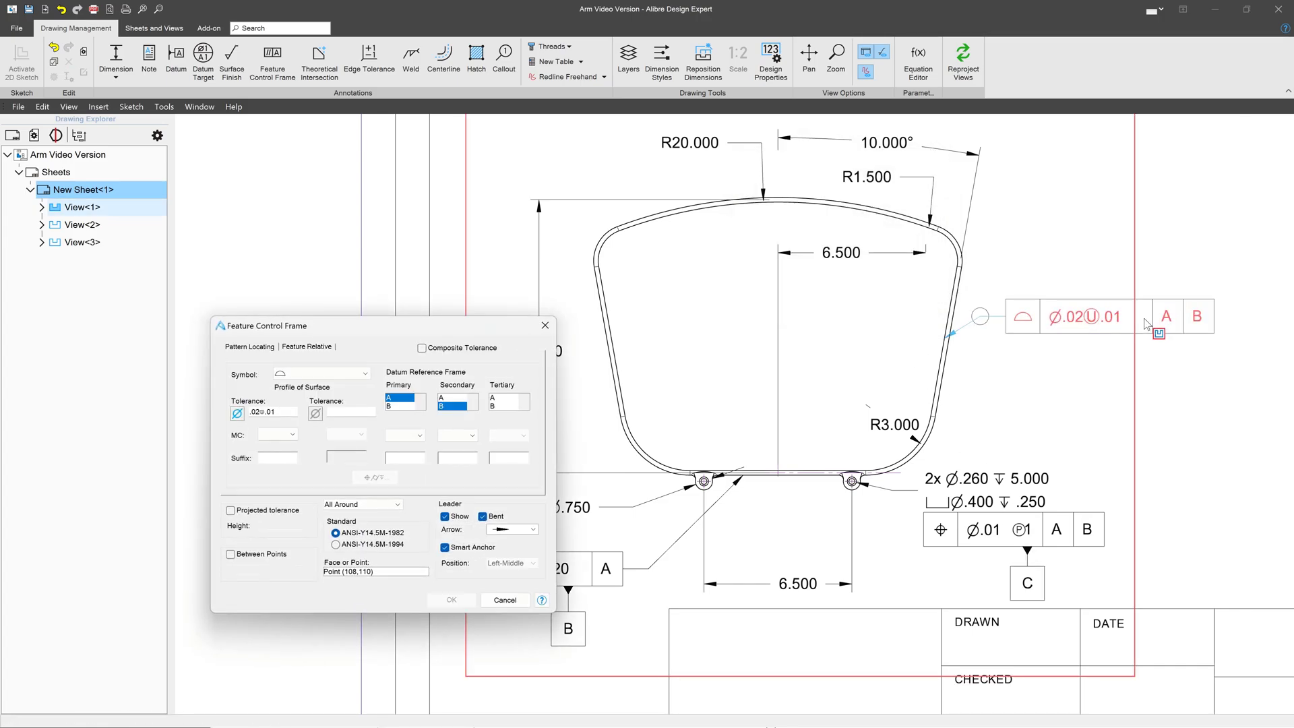
click(524, 407)
click(504, 405)
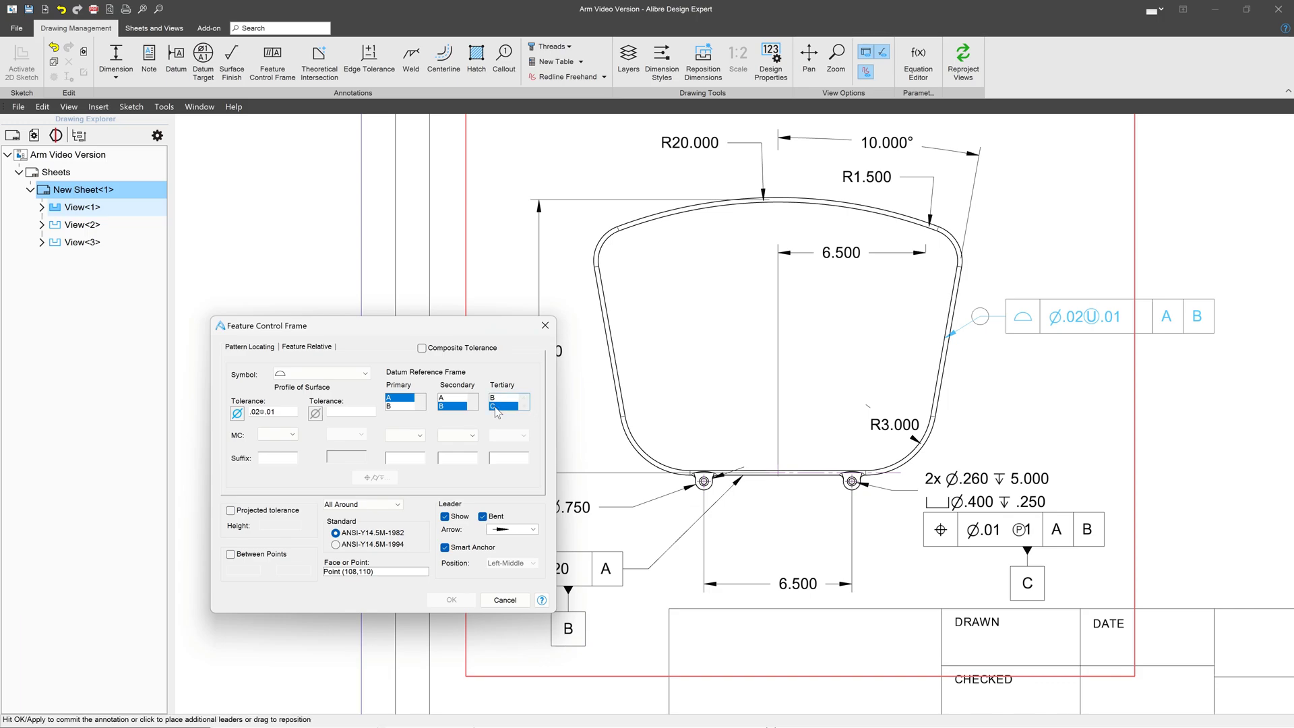
click(461, 603)
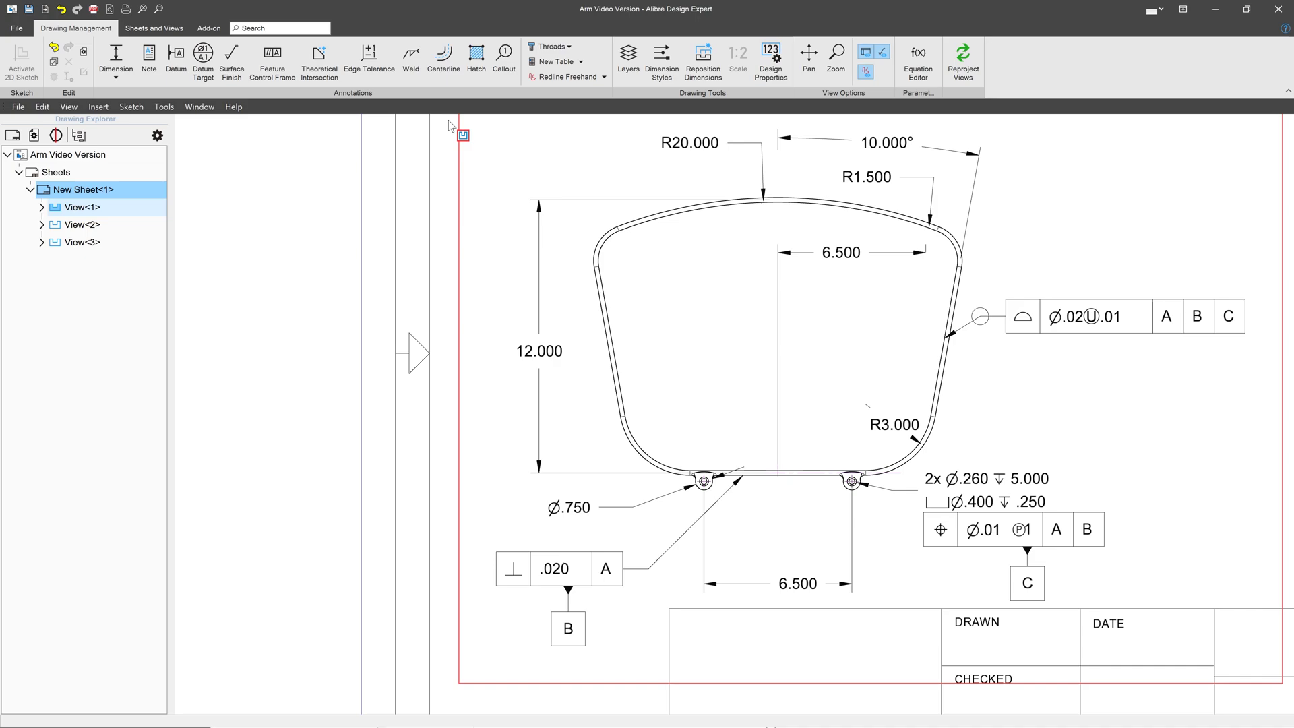
- Add note X with a leader to the arm's upper-left corner
click(149, 59)
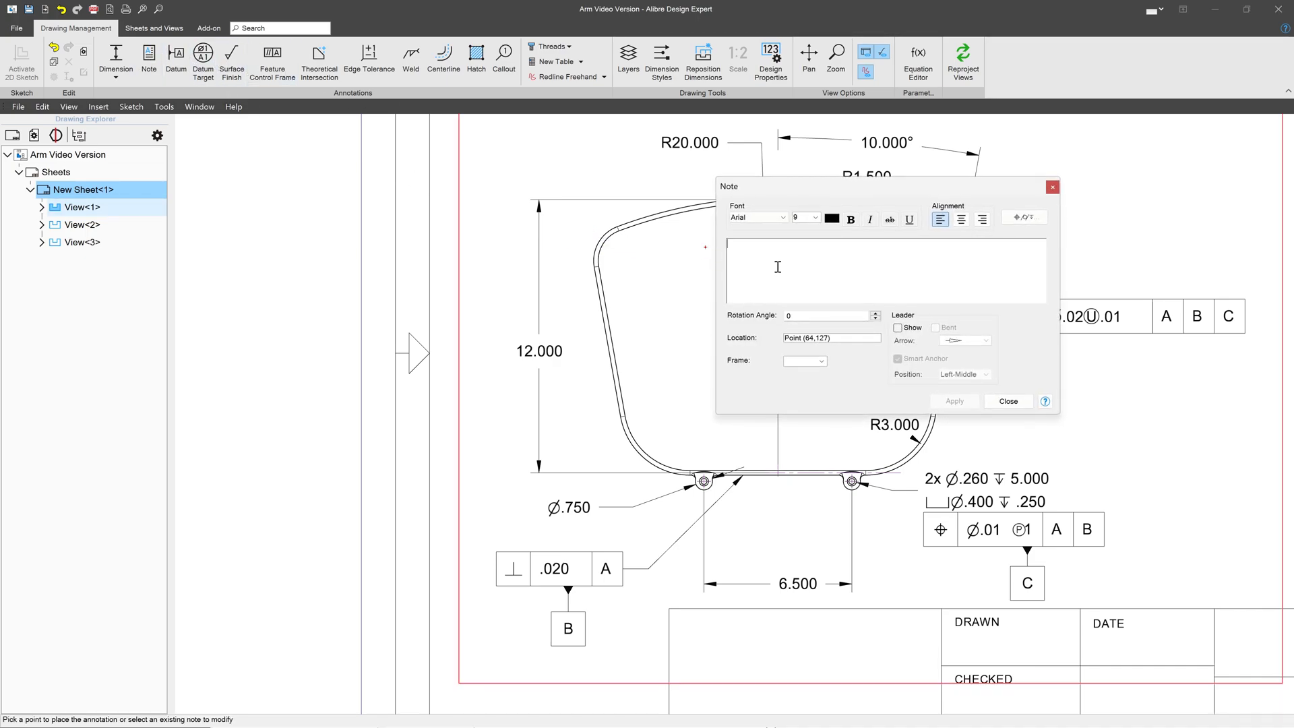
text(X)
click(897, 328)
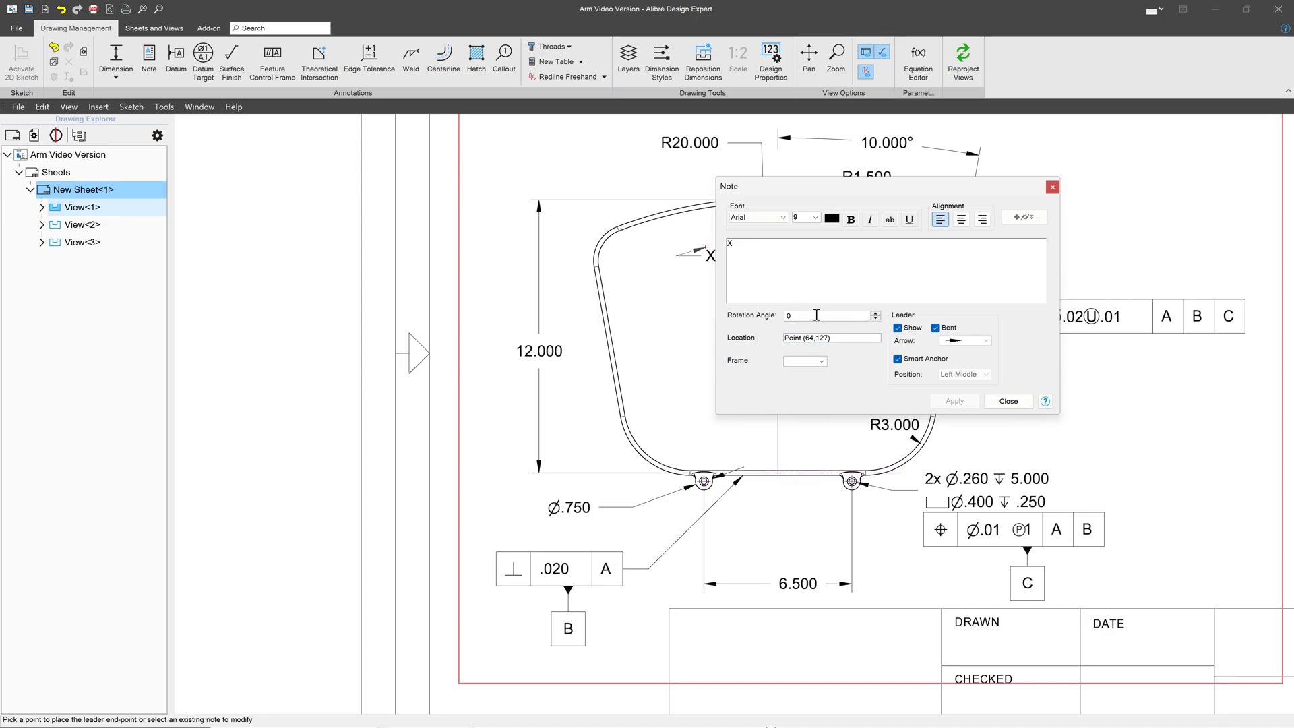
click(621, 232)
click(567, 209)
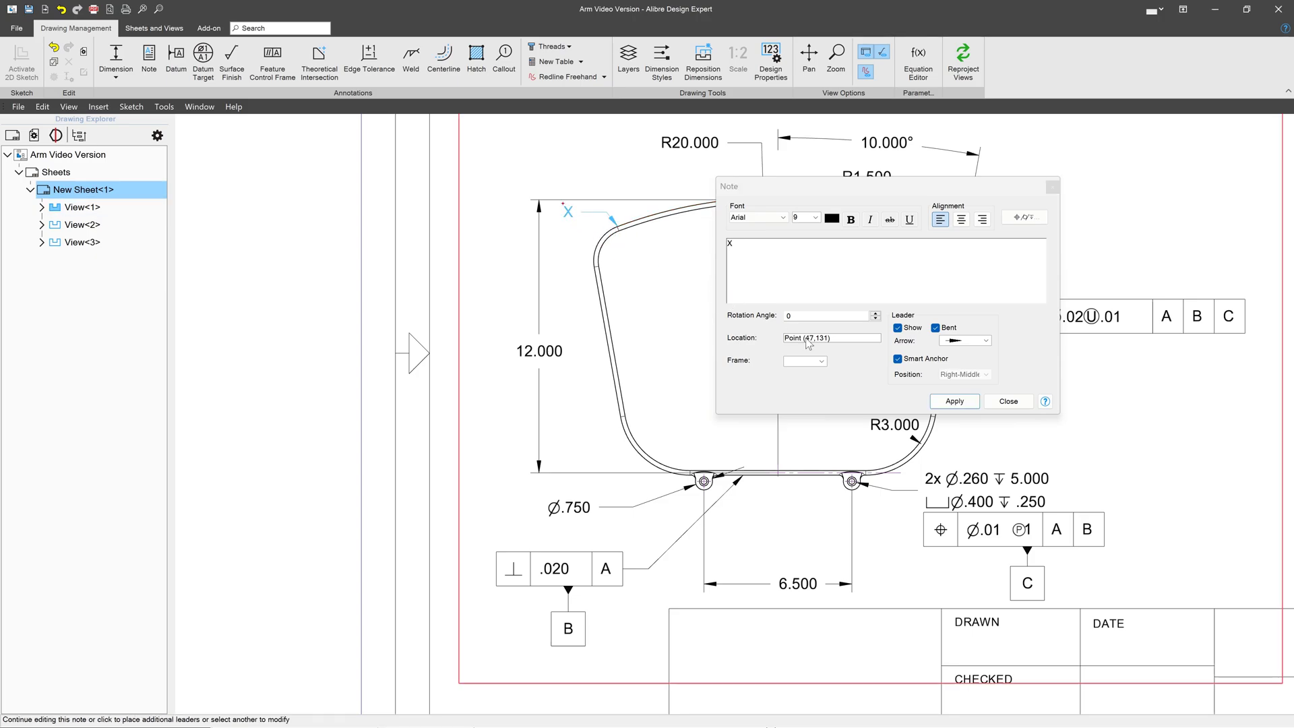
click(788, 265)
click(946, 400)
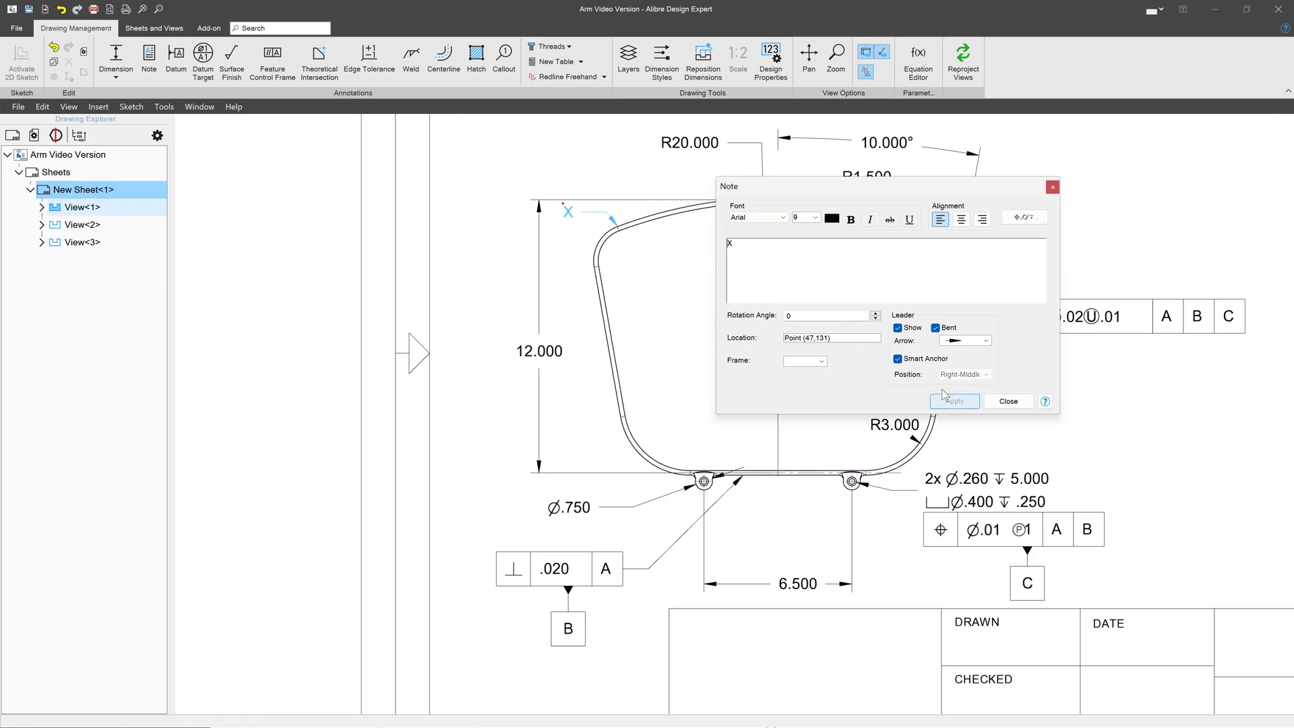
- Add note Y with a leader at the upper-right corner
click(810, 264)
text(Y)
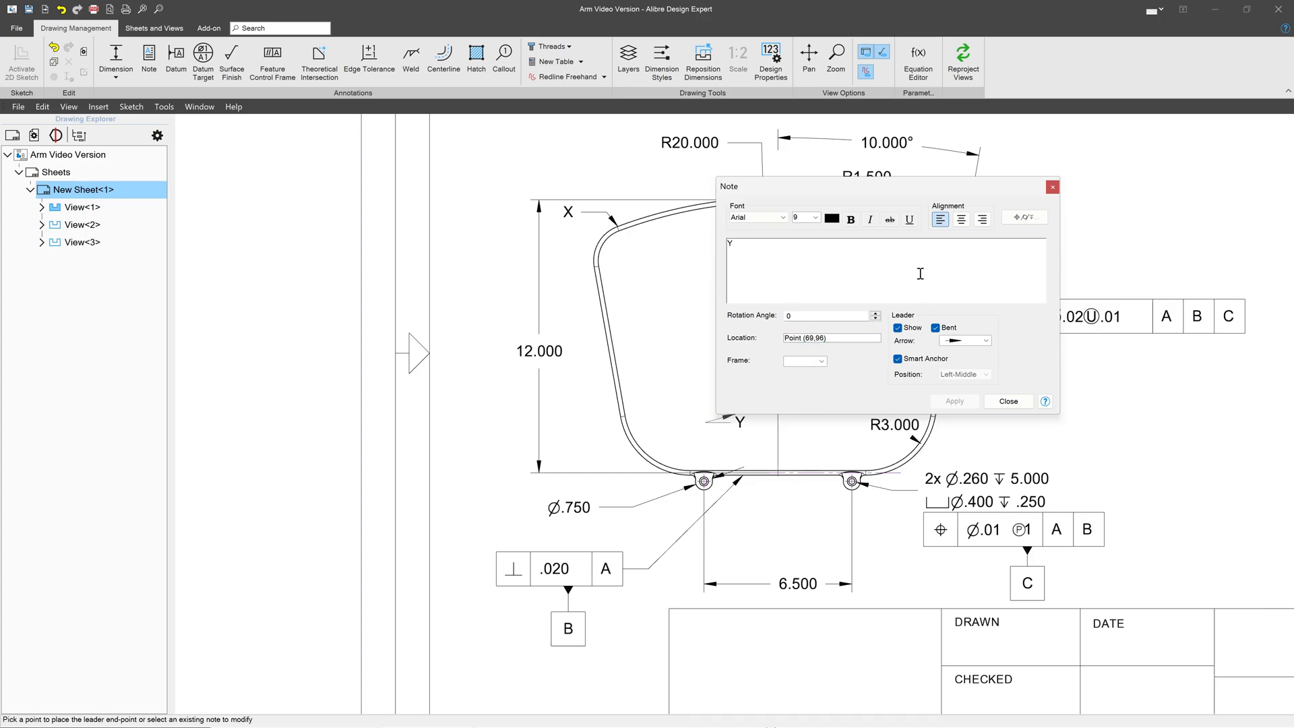
drag(888, 186, 1205, 198)
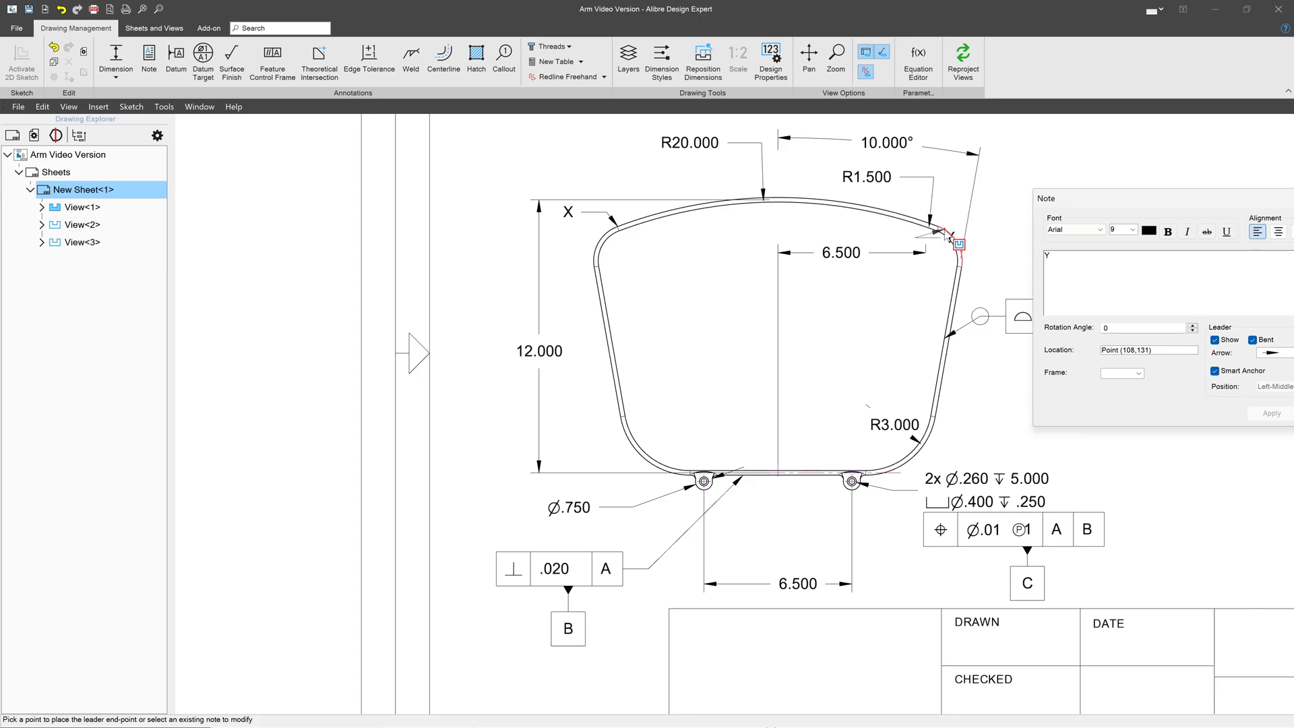
click(1000, 209)
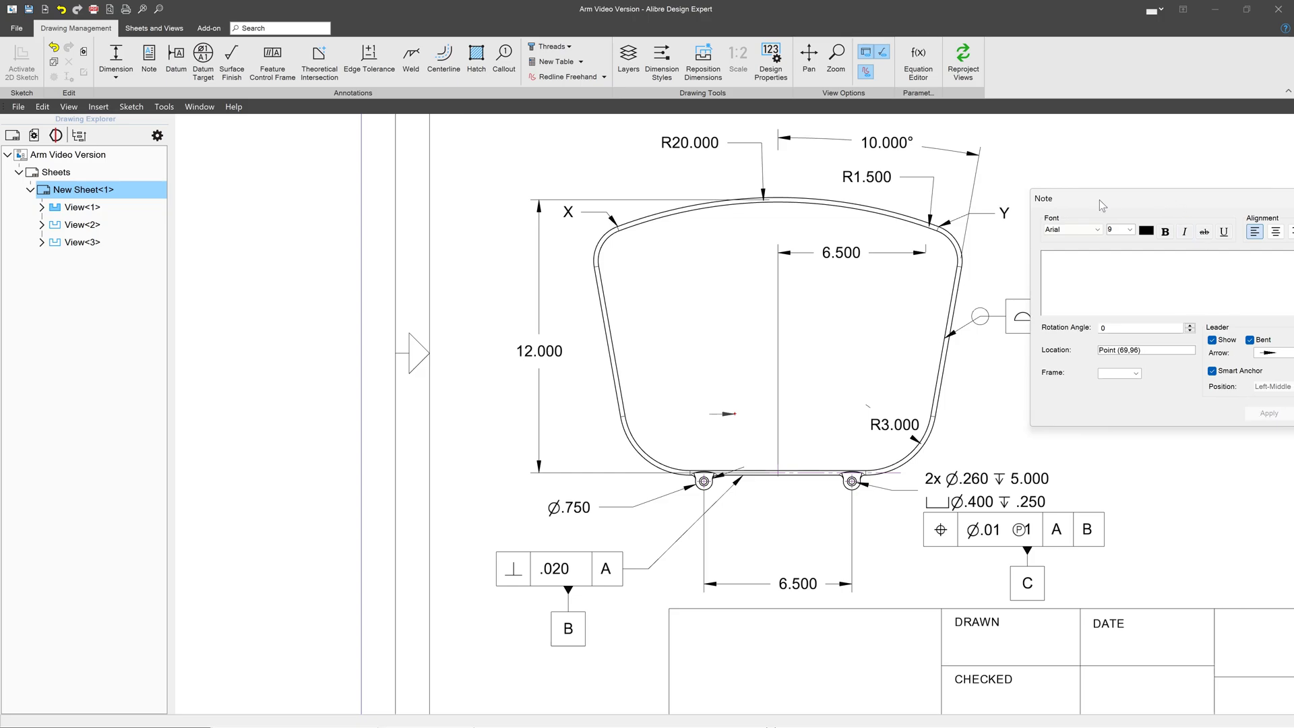
drag(1098, 199, 797, 204)
click(1029, 418)
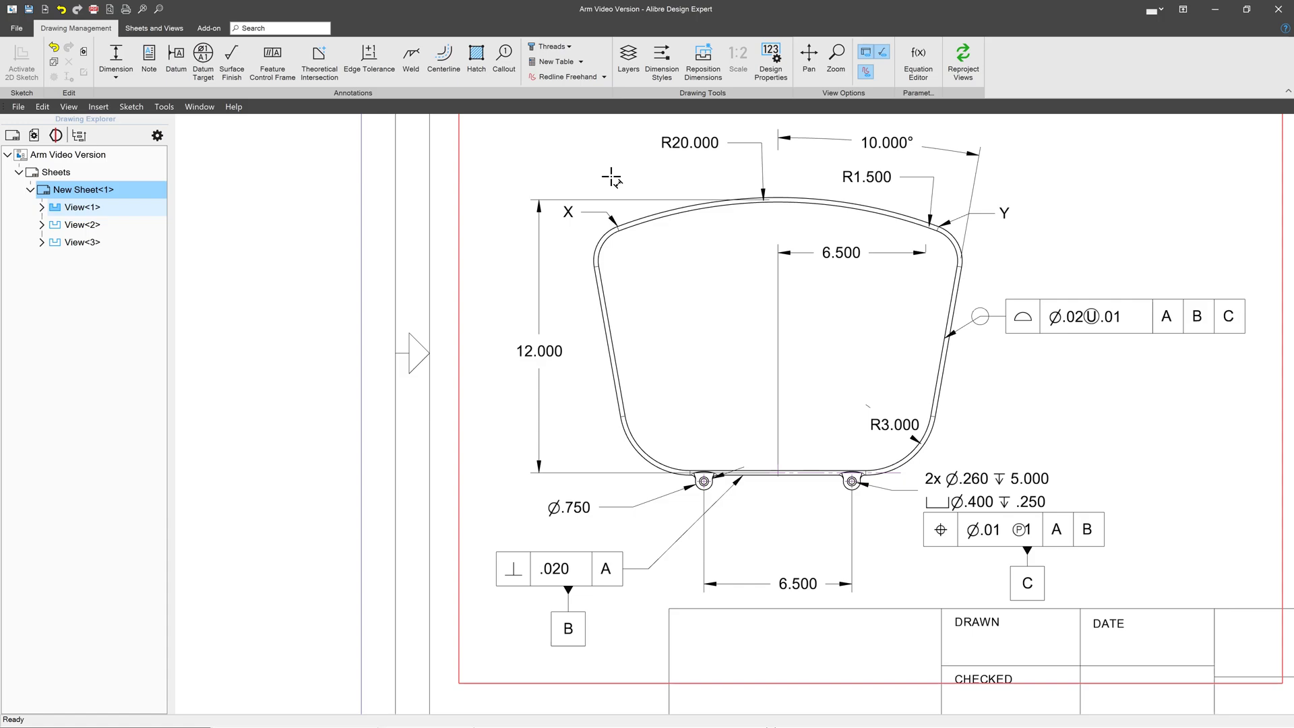
click(277, 61)
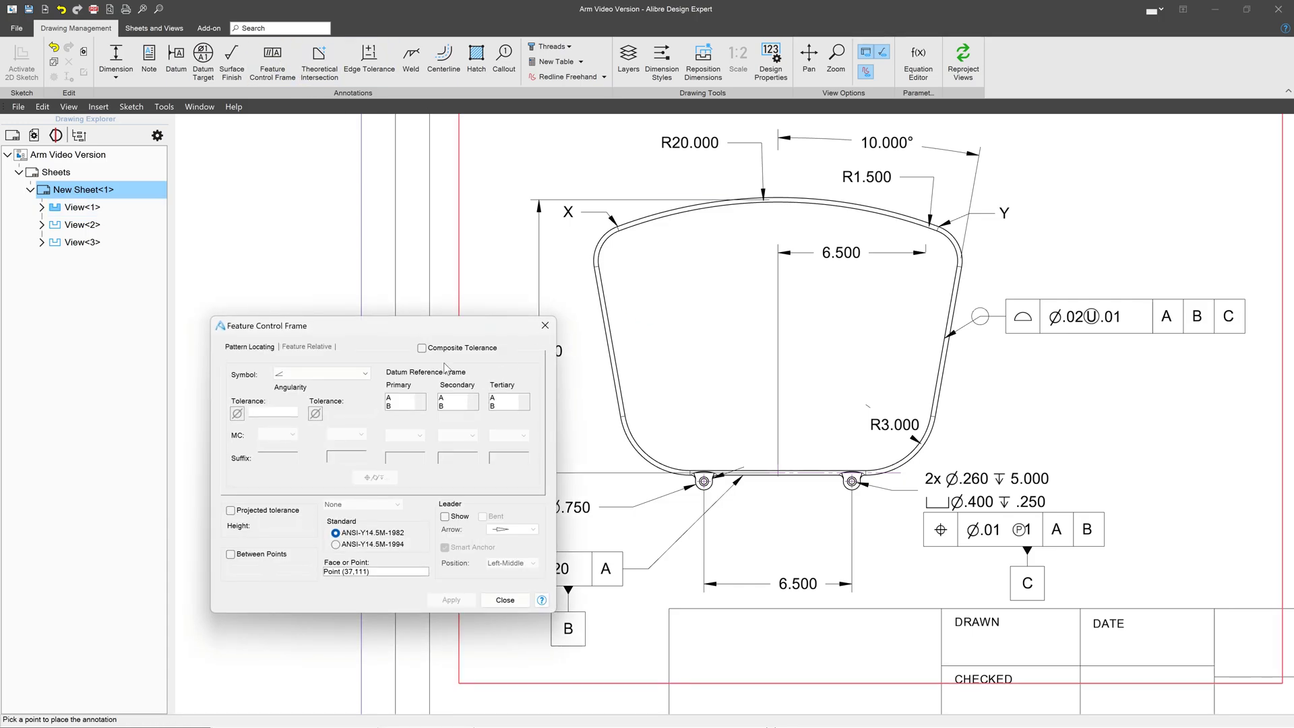
drag(369, 326, 477, 305)
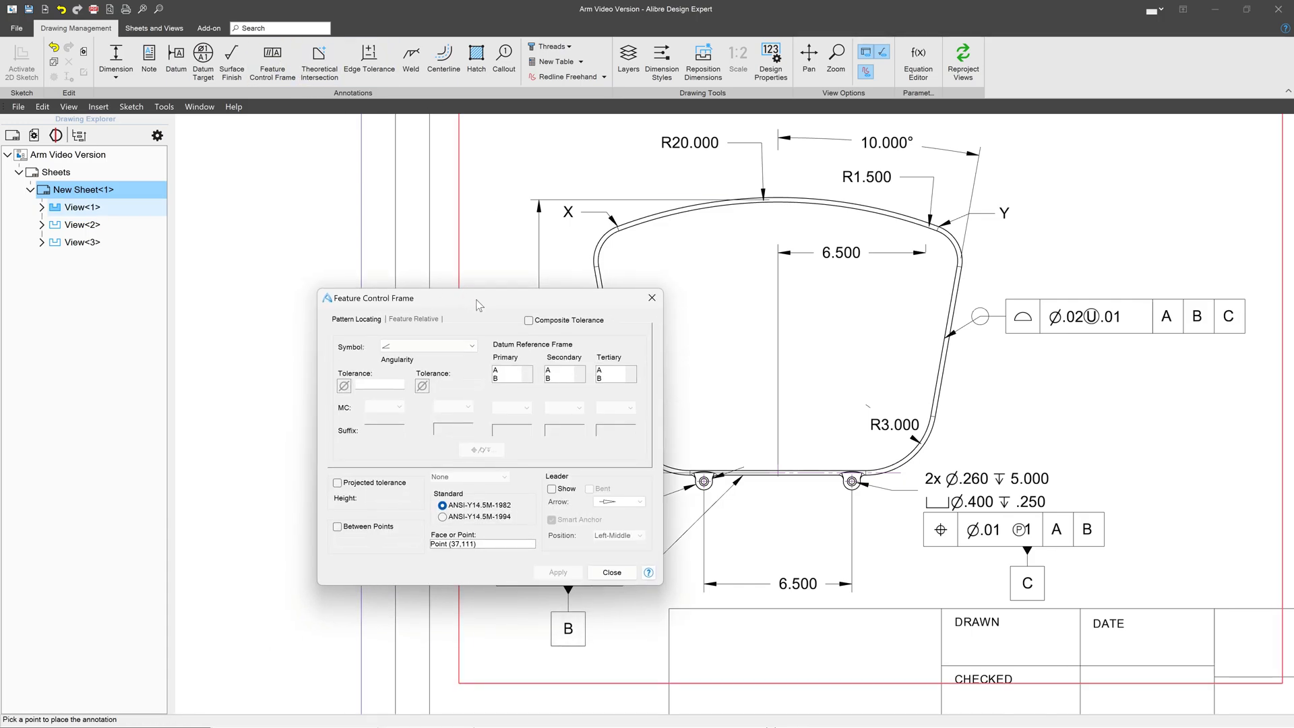
click(459, 346)
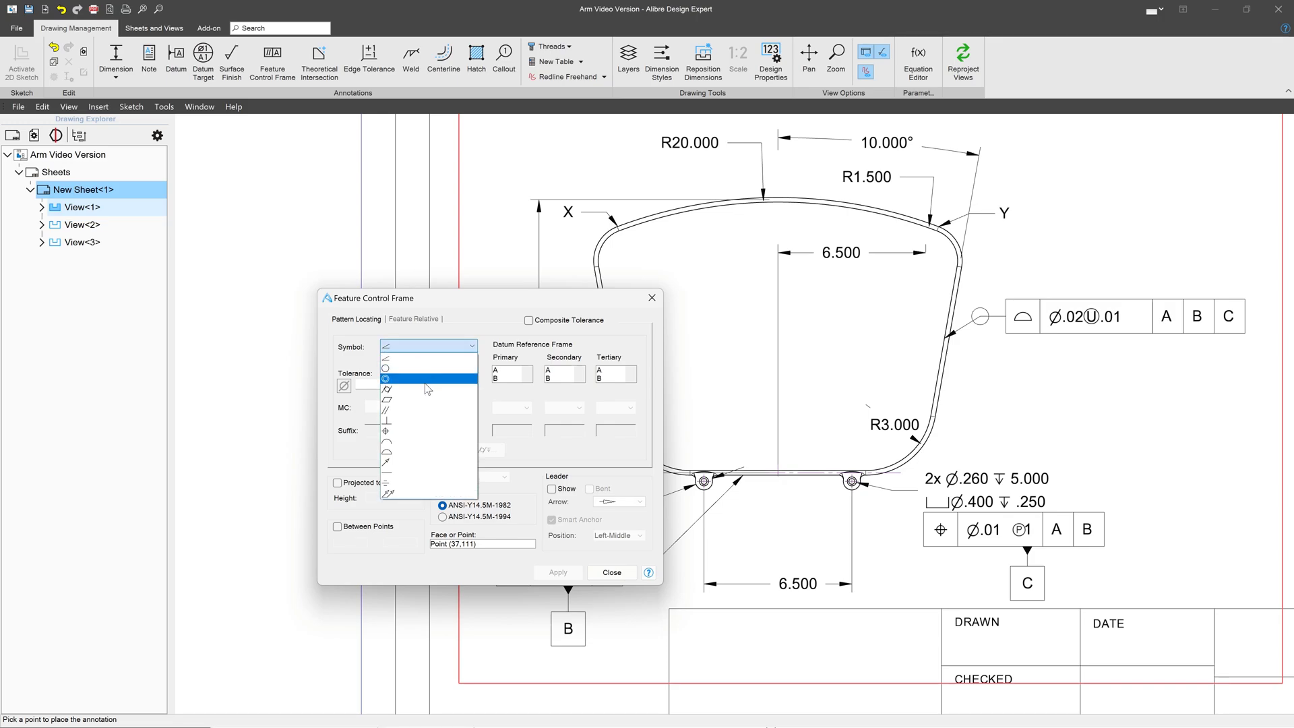
click(418, 452)
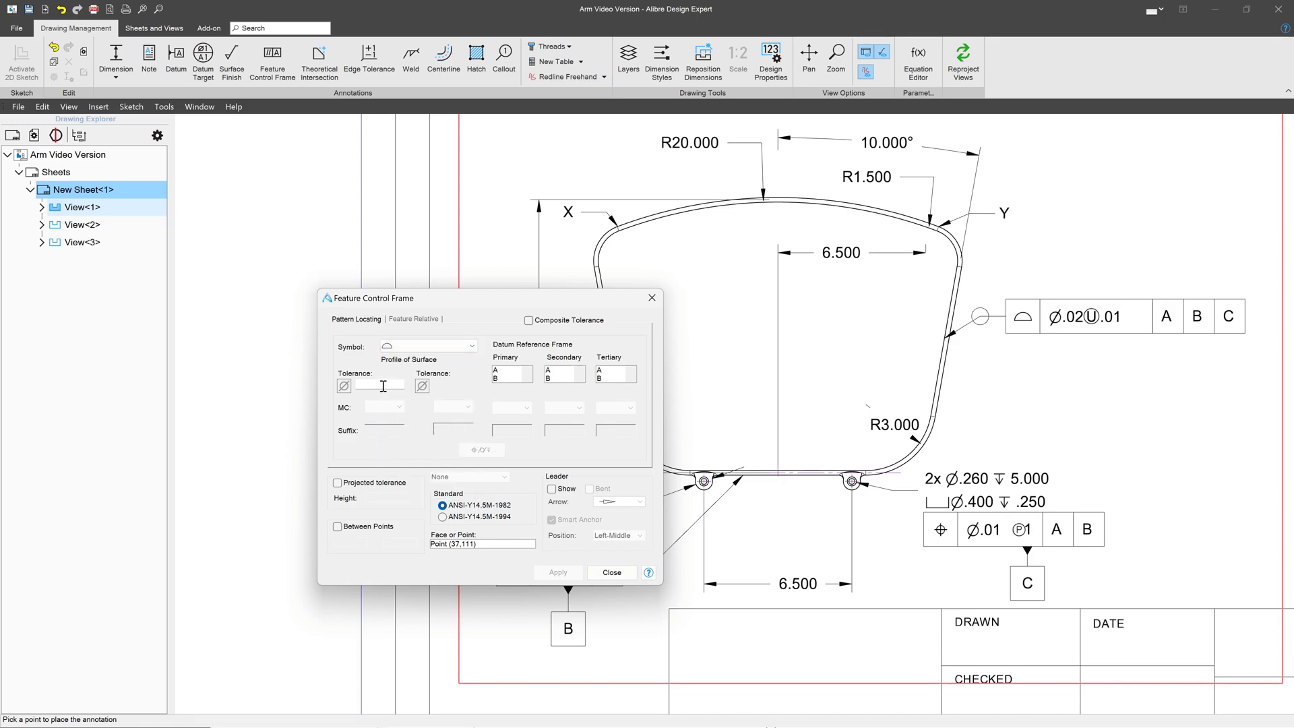
click(383, 386)
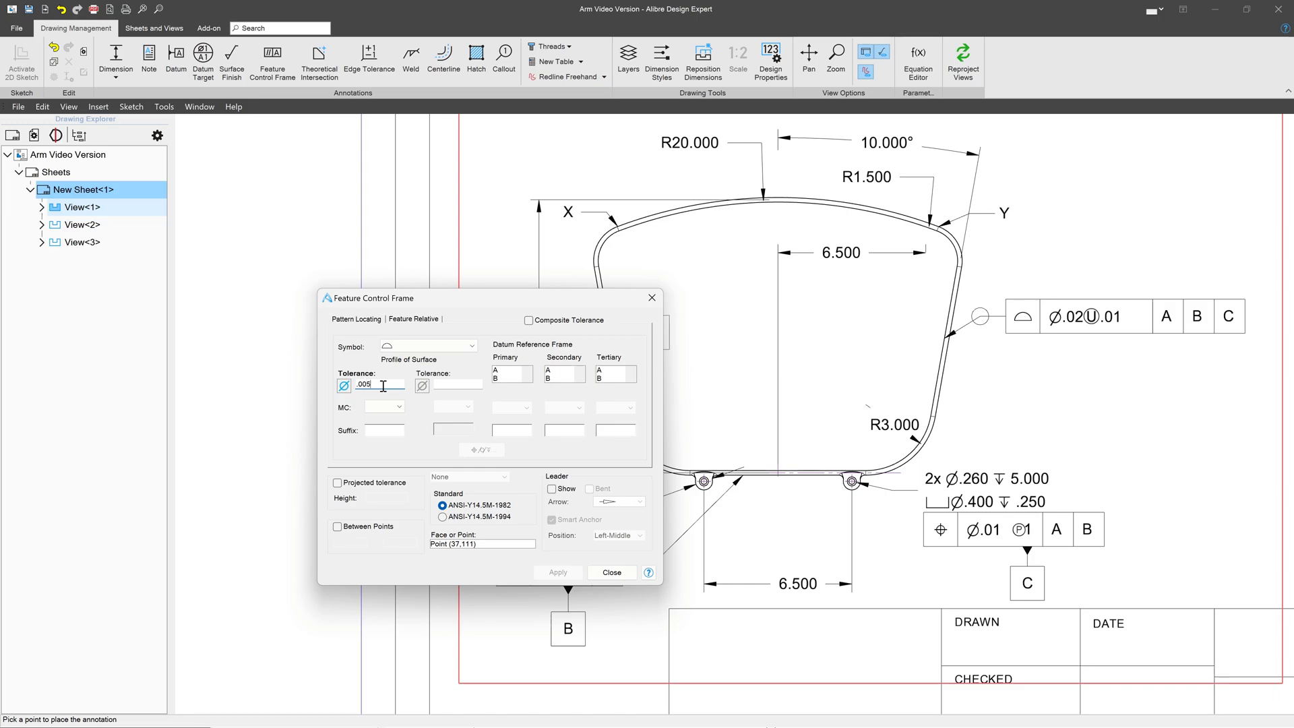
click(500, 370)
click(558, 378)
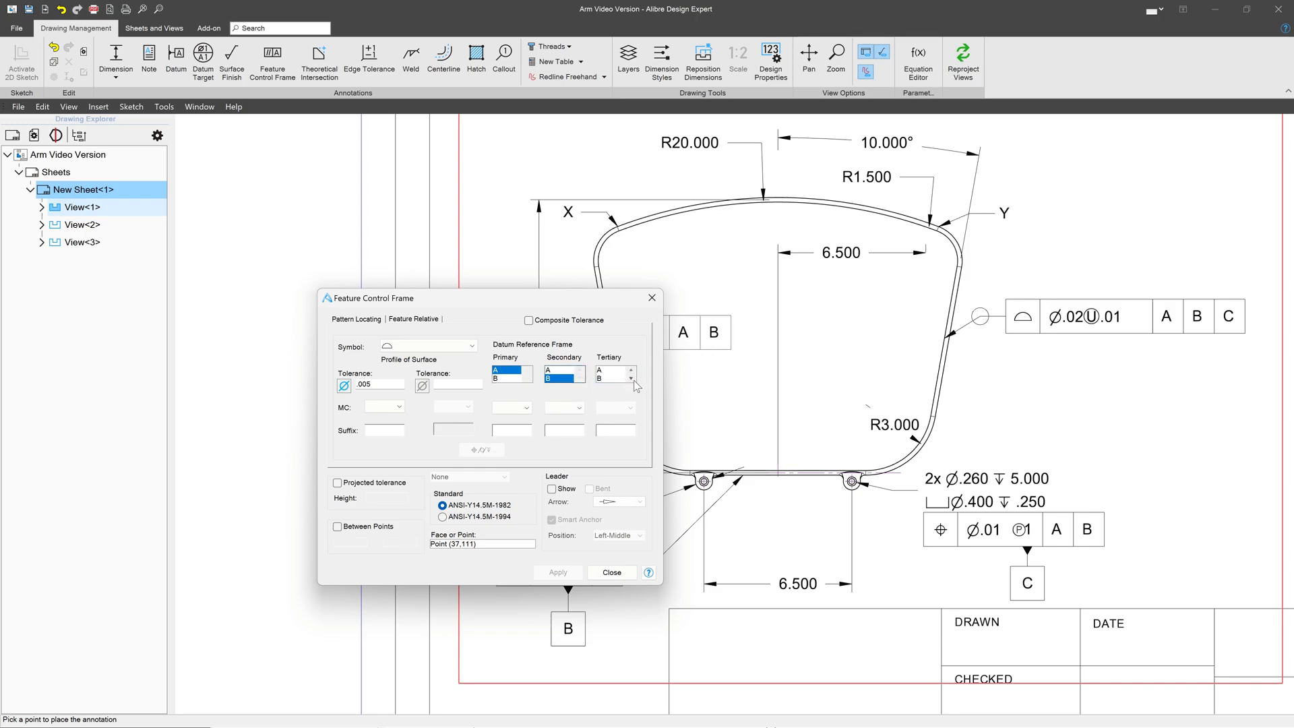
scroll(616, 381, down, 1)
click(614, 378)
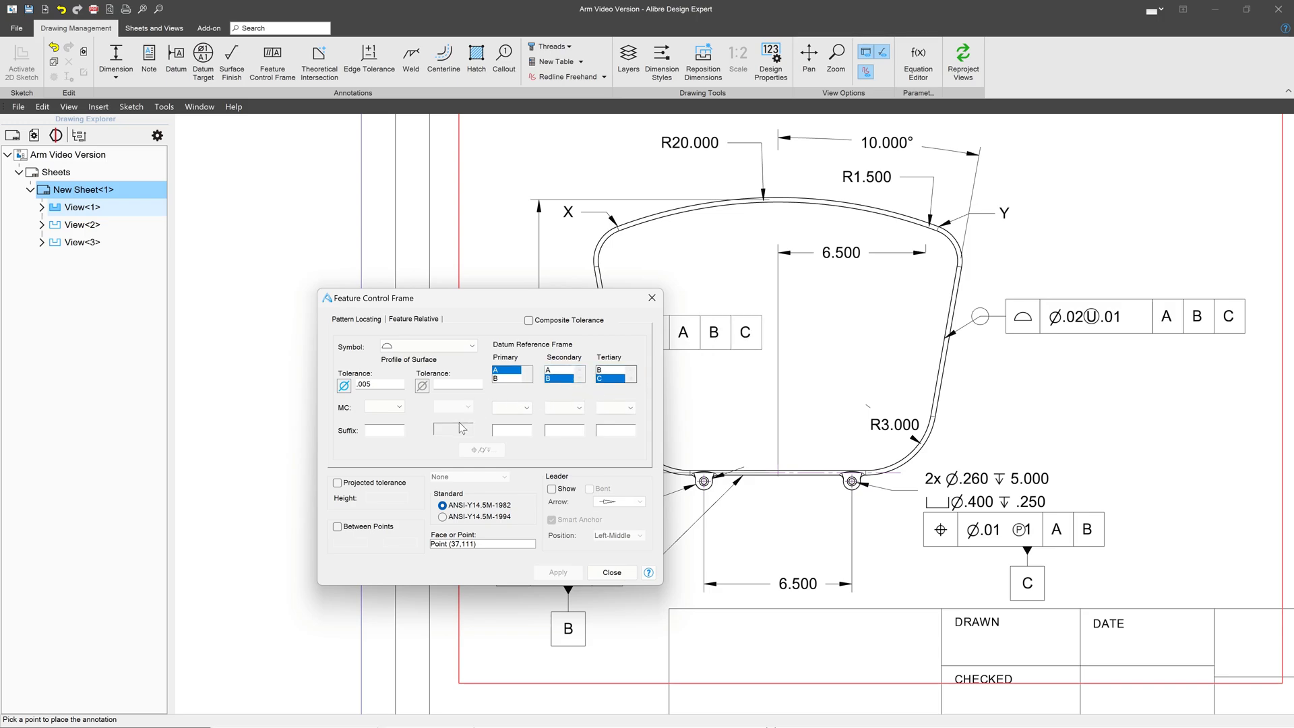
click(552, 489)
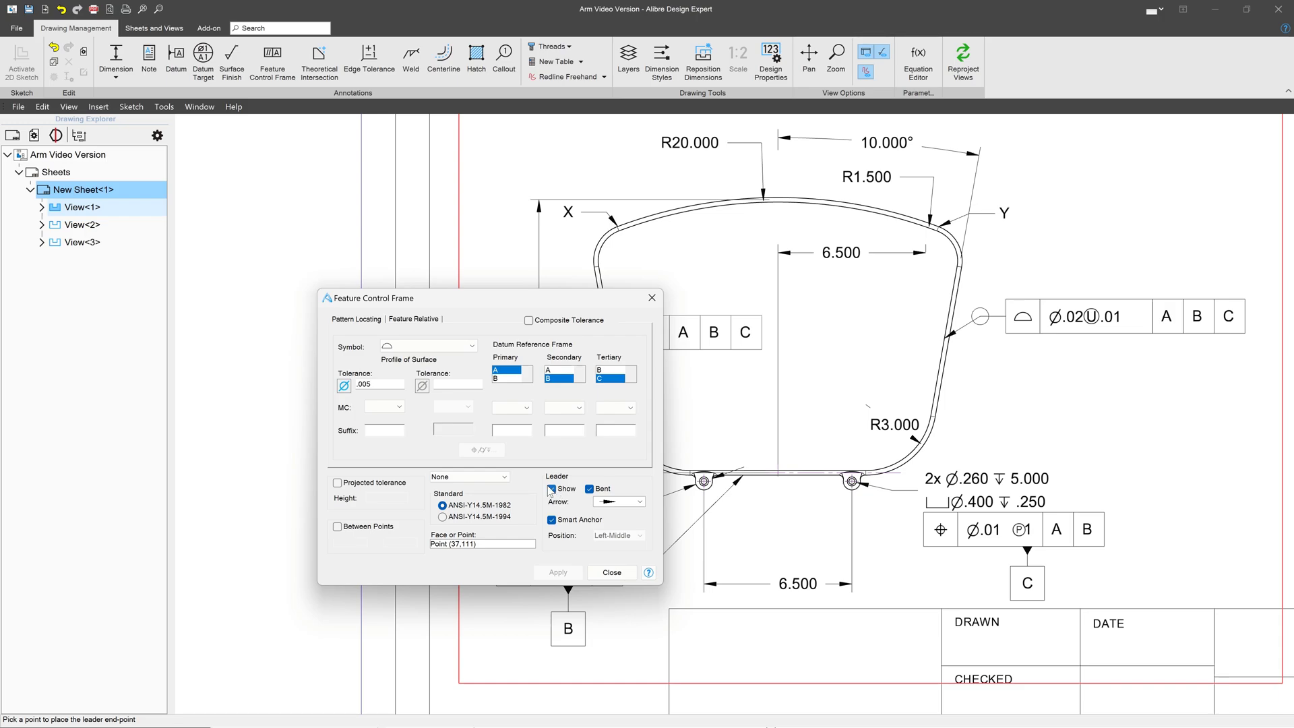
click(339, 528)
click(345, 543)
text(X)
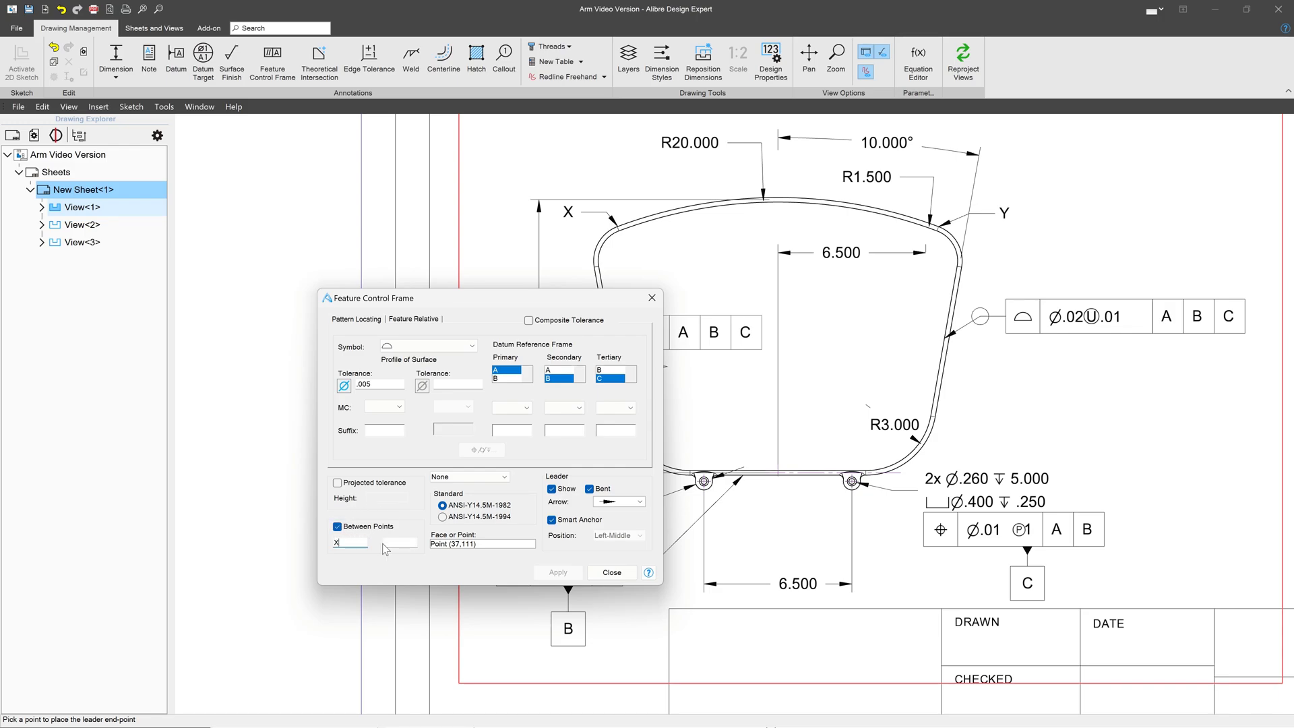
click(390, 543)
text(Y)
click(649, 214)
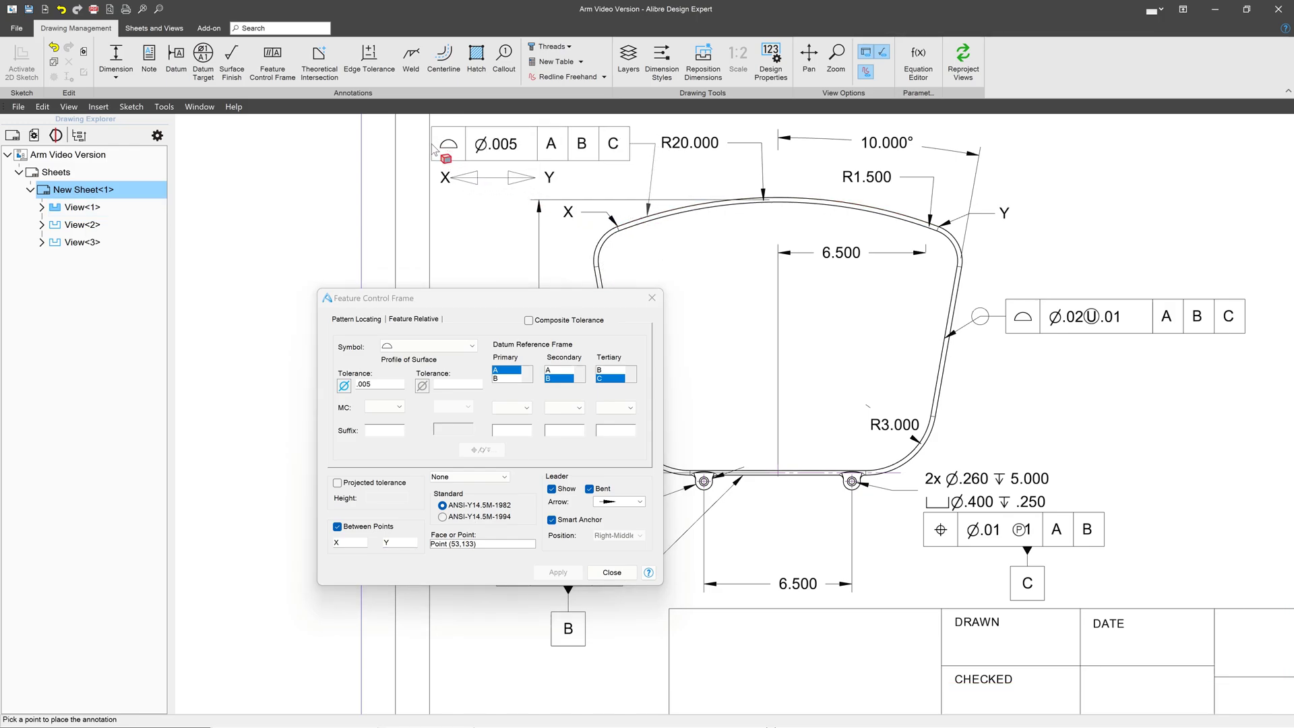
click(434, 150)
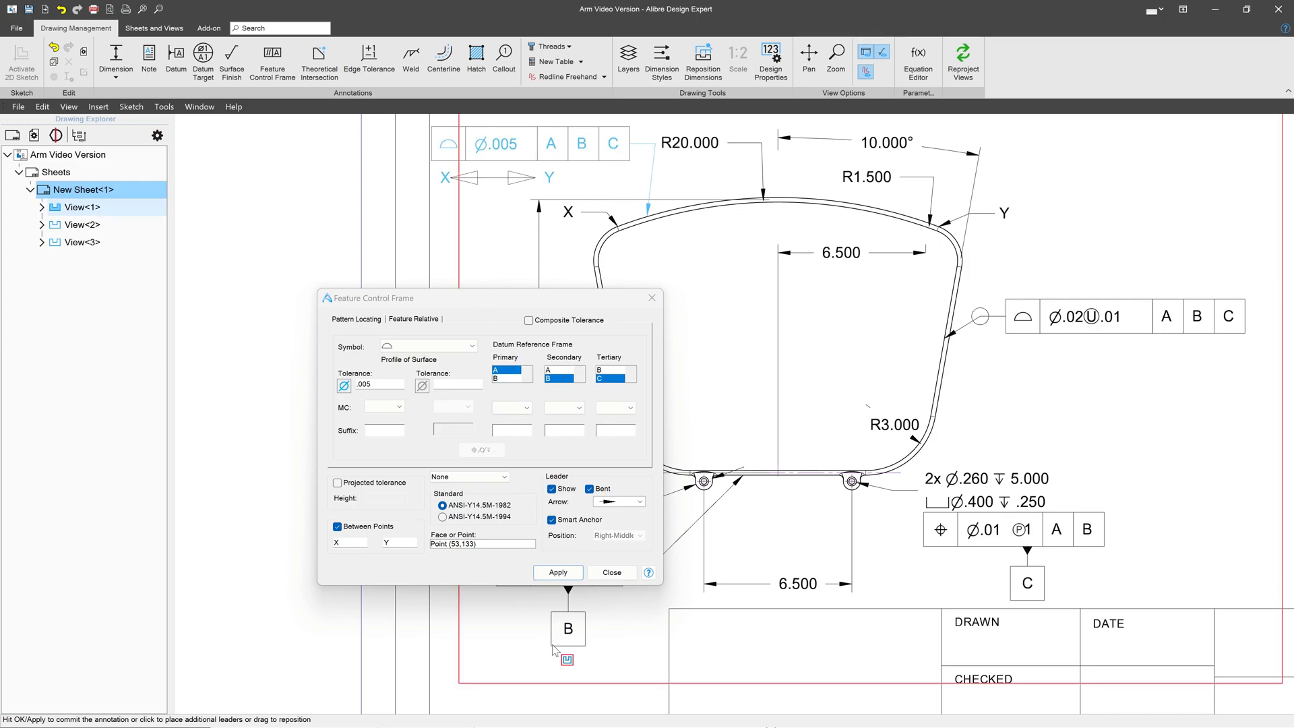
click(557, 572)
- Reopen the profile frame and give datum B maximum material condition, tertiary unmodified
click(610, 572)
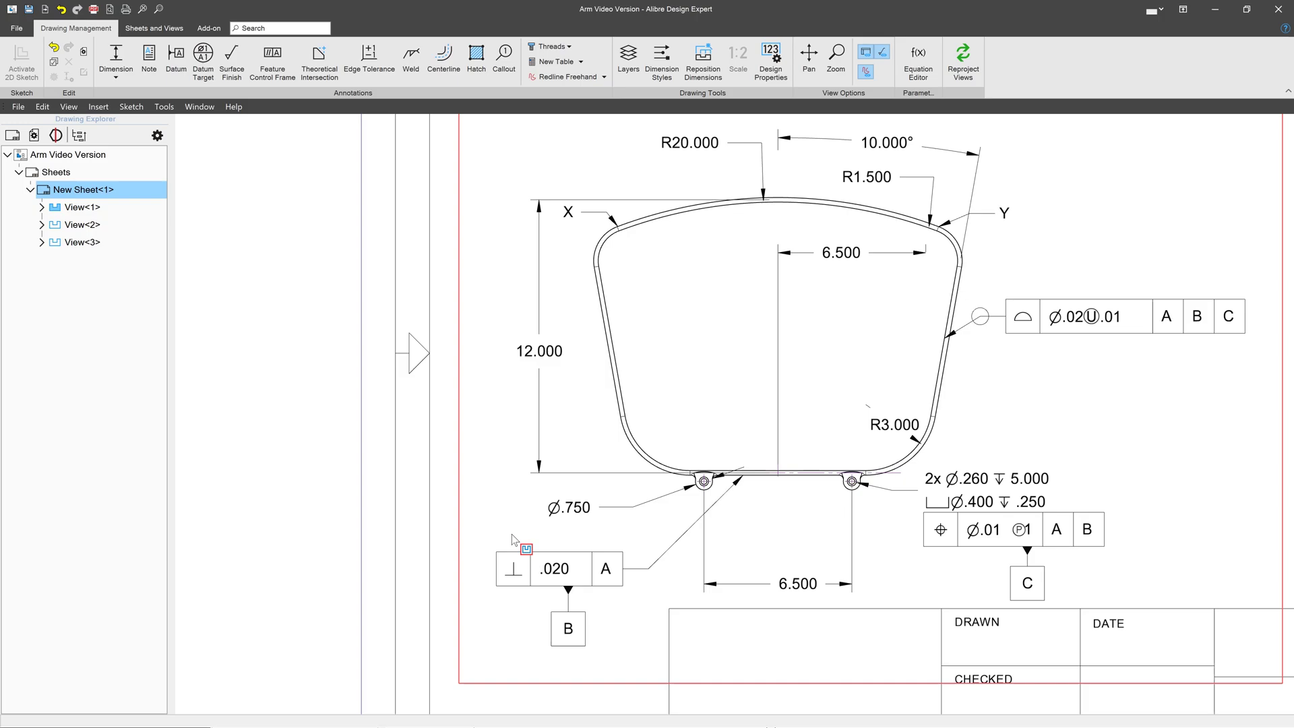
scroll(392, 463, down, 3)
scroll(392, 463, down, 2)
scroll(750, 343, up, 2)
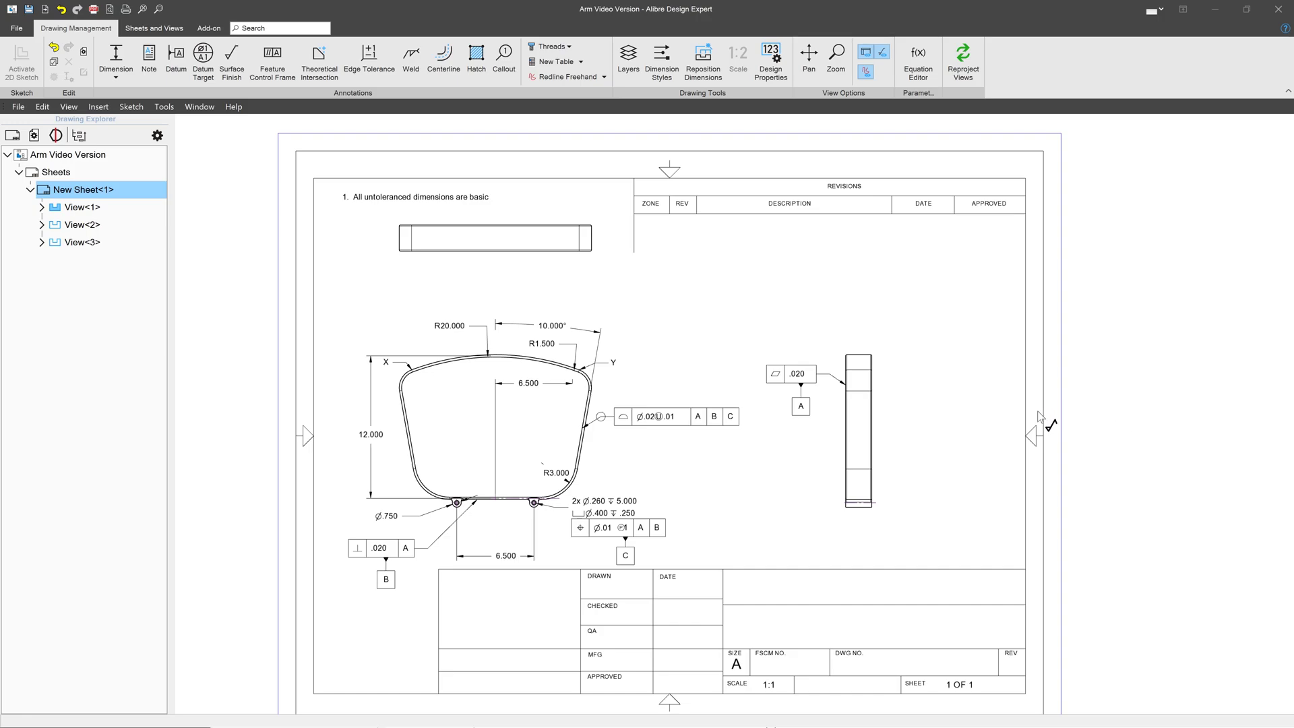
double_click(693, 412)
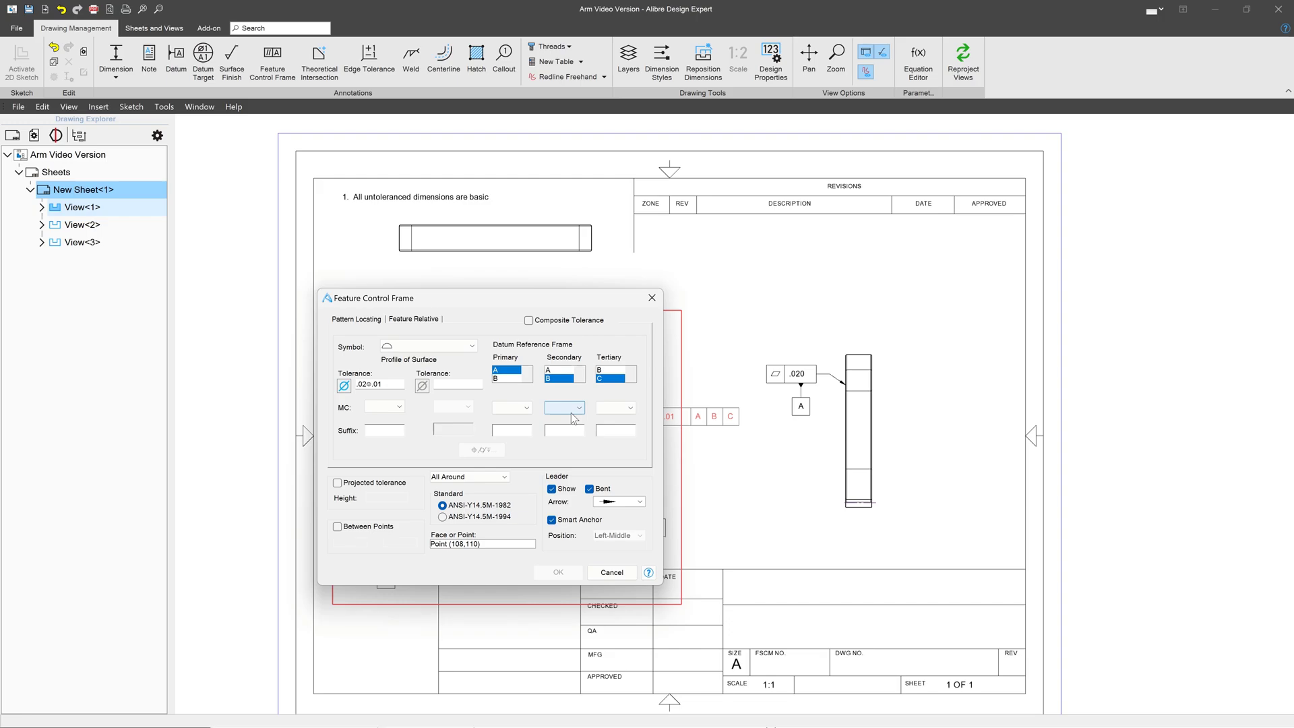
click(573, 416)
click(571, 426)
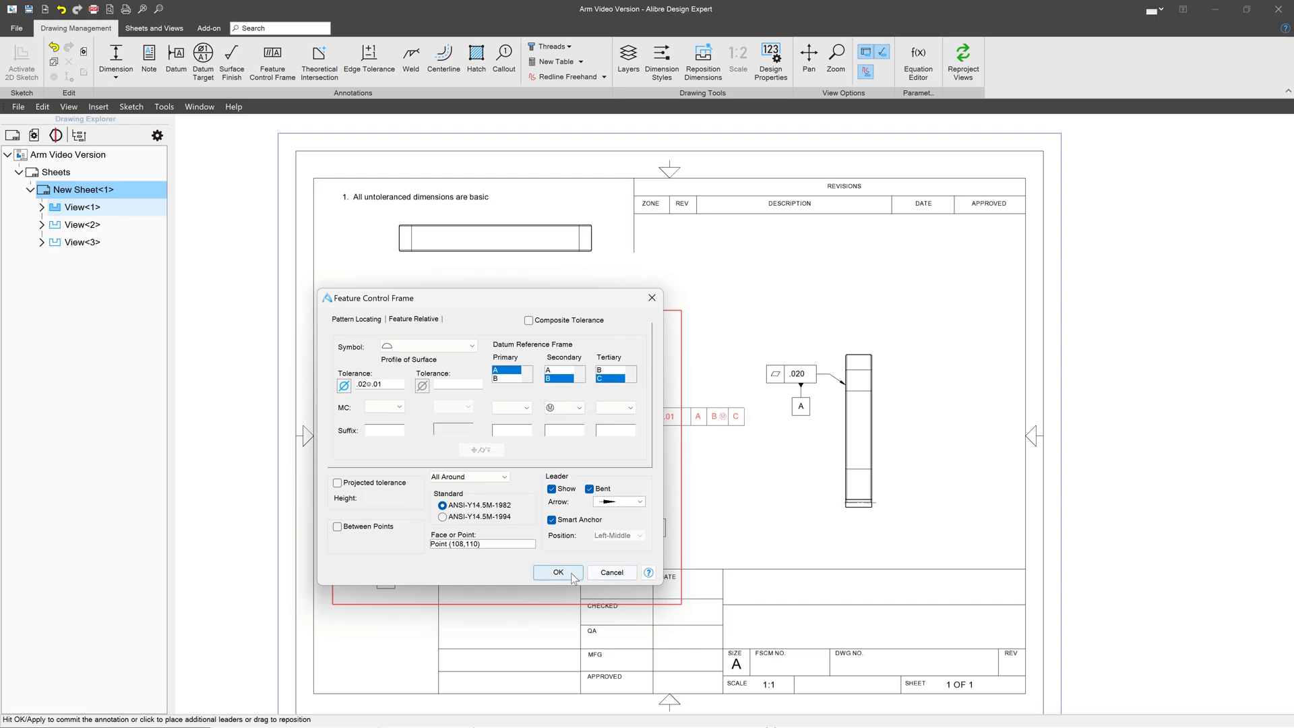
click(612, 407)
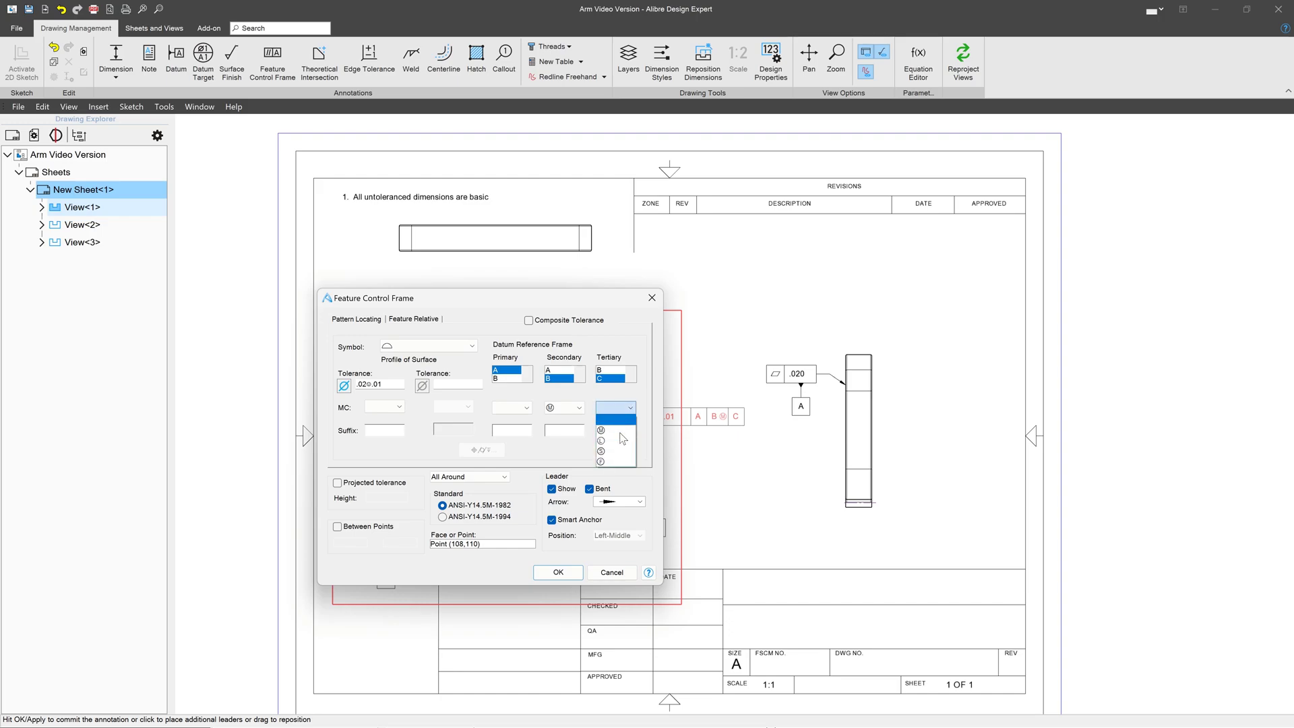
click(615, 422)
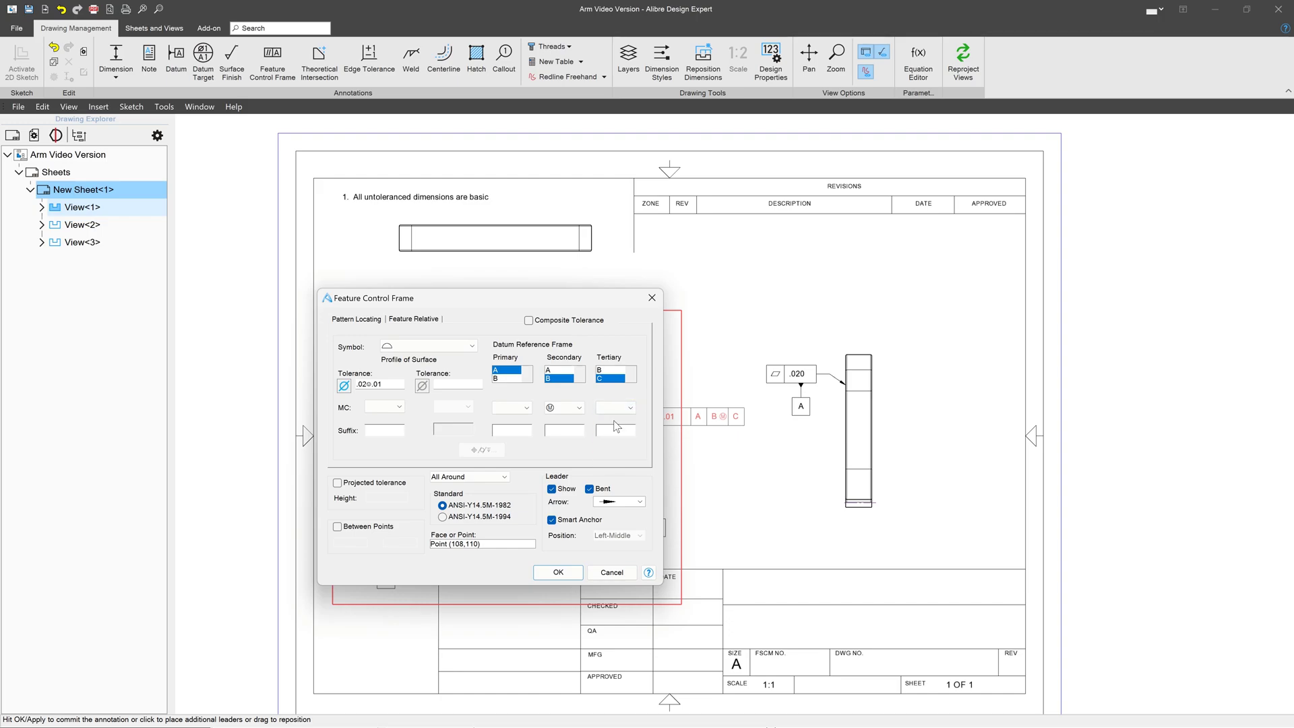
- Trim the tolerance to .02 and enter 'U .005' as the suffix
click(378, 431)
text(ASFASDF)
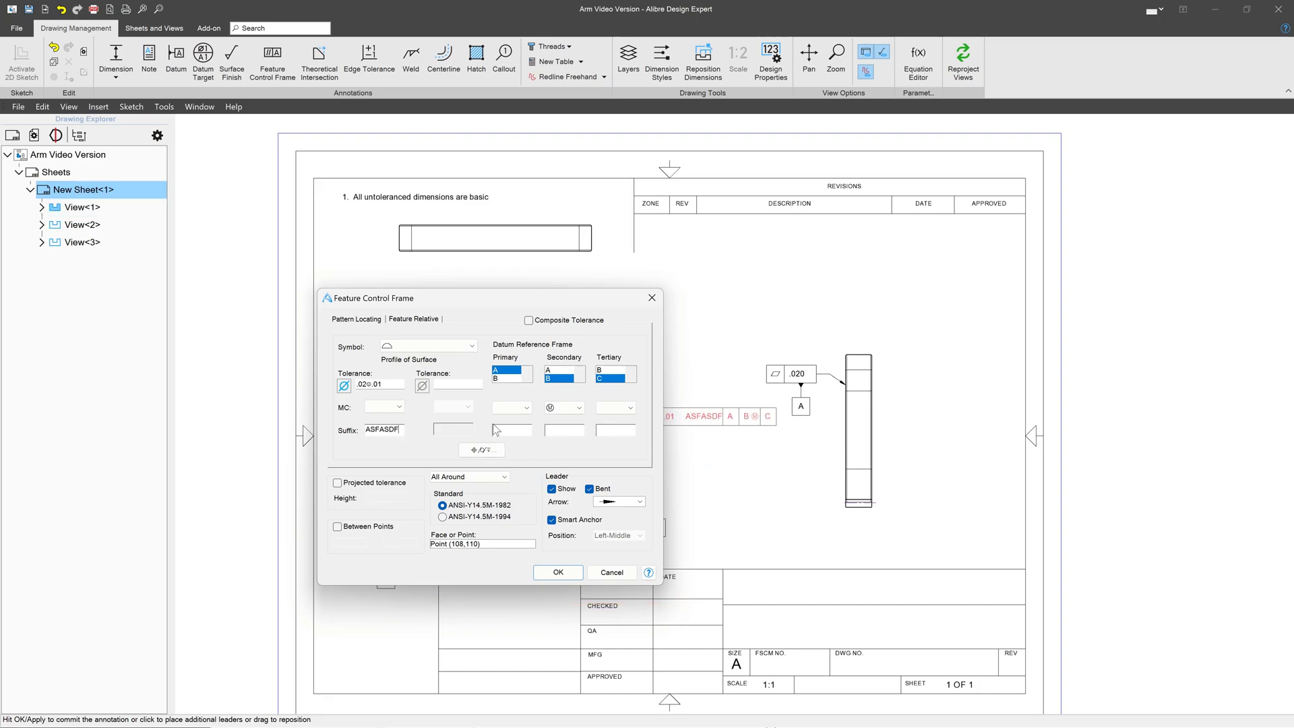
double_click(403, 430)
key(BackSpace)
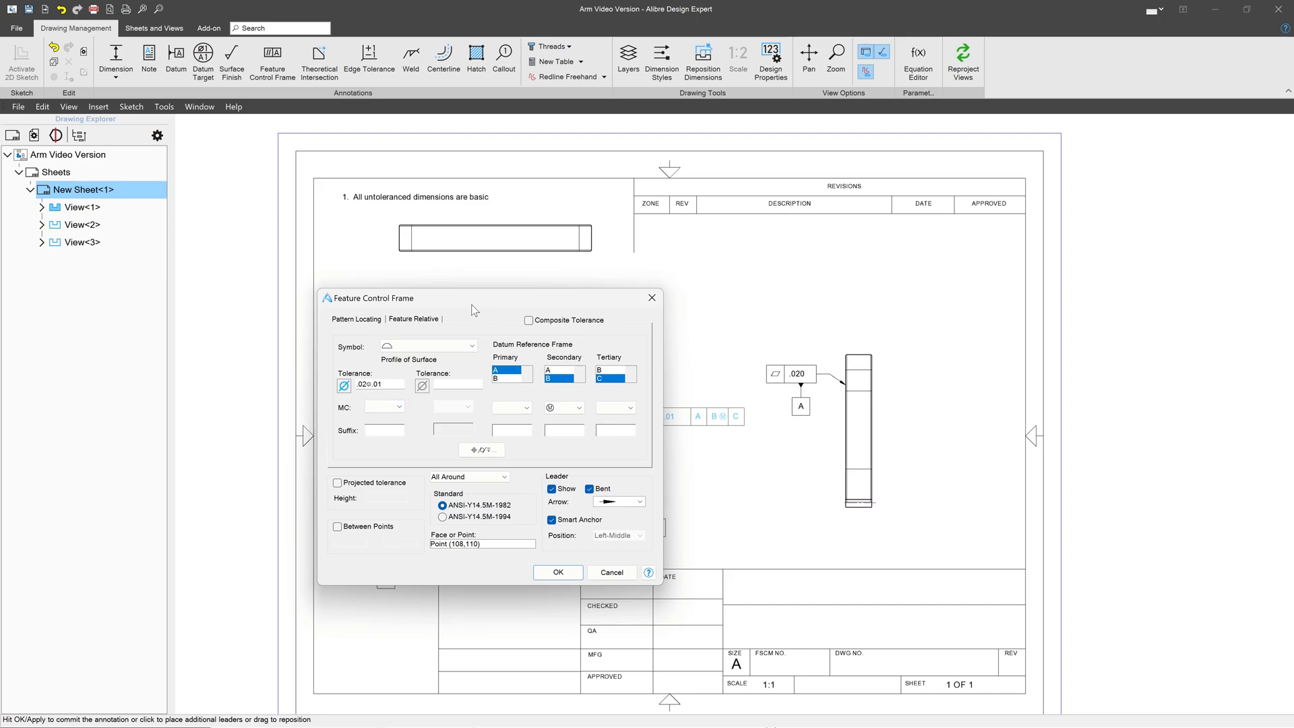
mouse_move(475, 310)
mouse_down()
mouse_move(347, 329)
mouse_move(345, 312)
mouse_up()
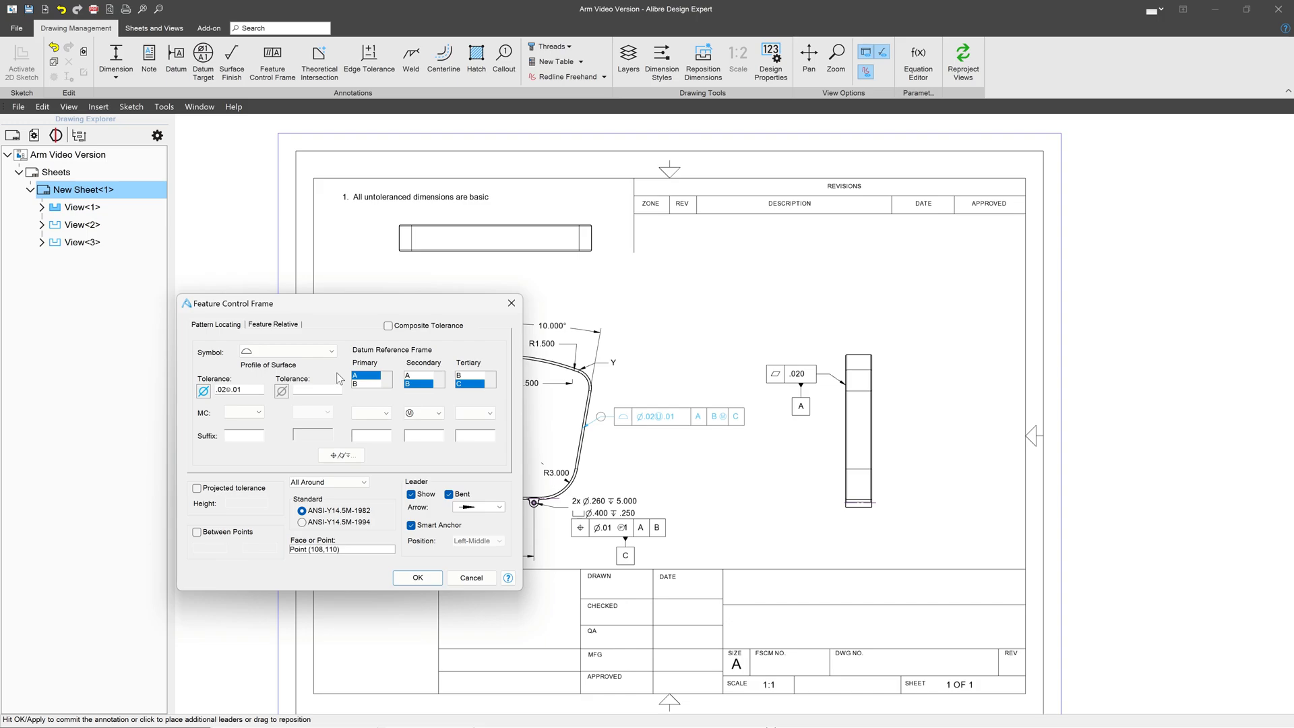
key(BackSpace)
key(BackSpace)
key(BackSpace)
key(BackSpace)
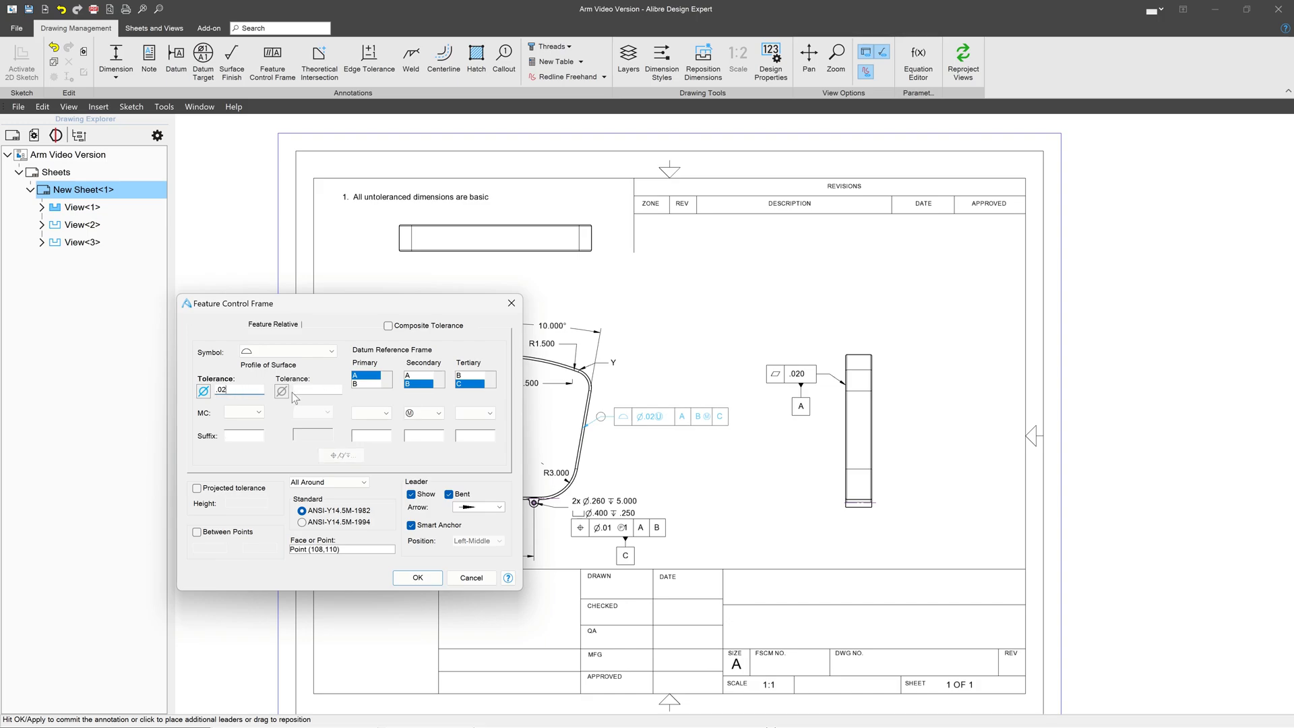
click(292, 392)
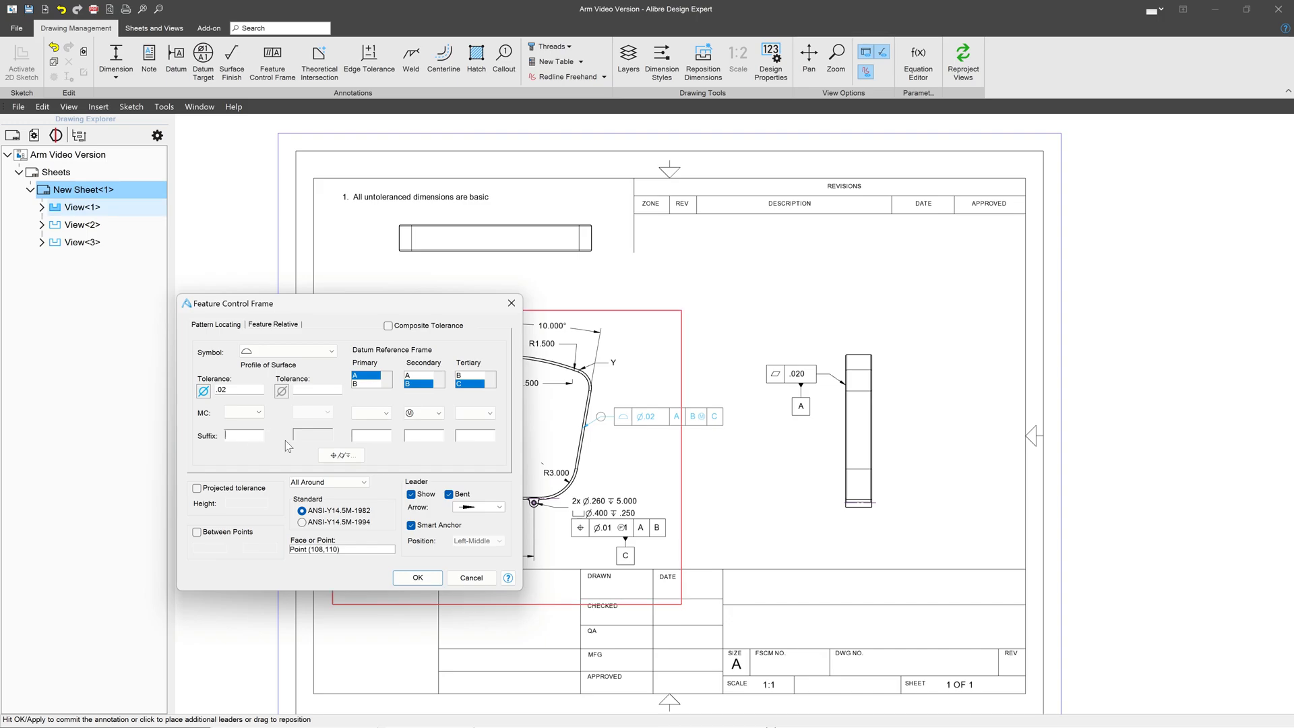
text(U .005)
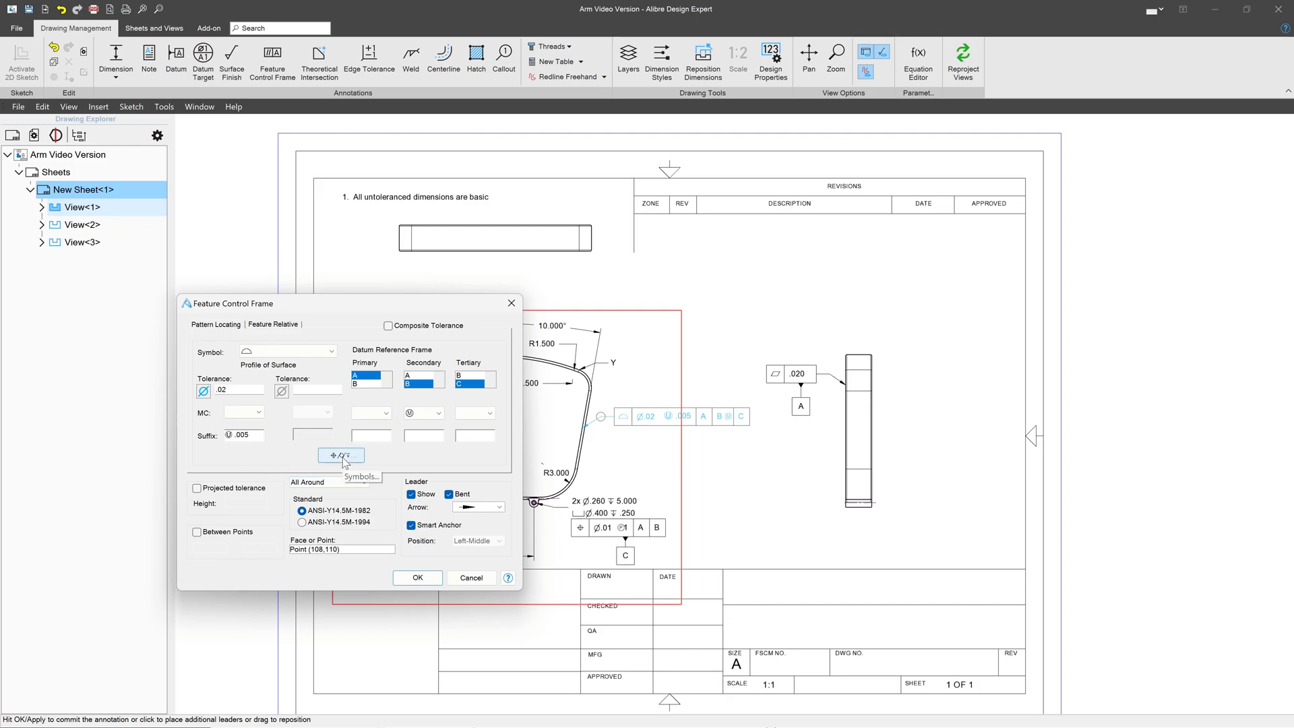
- Test and remove a parallelism symbol and text after datum A, then commit the frame
click(342, 455)
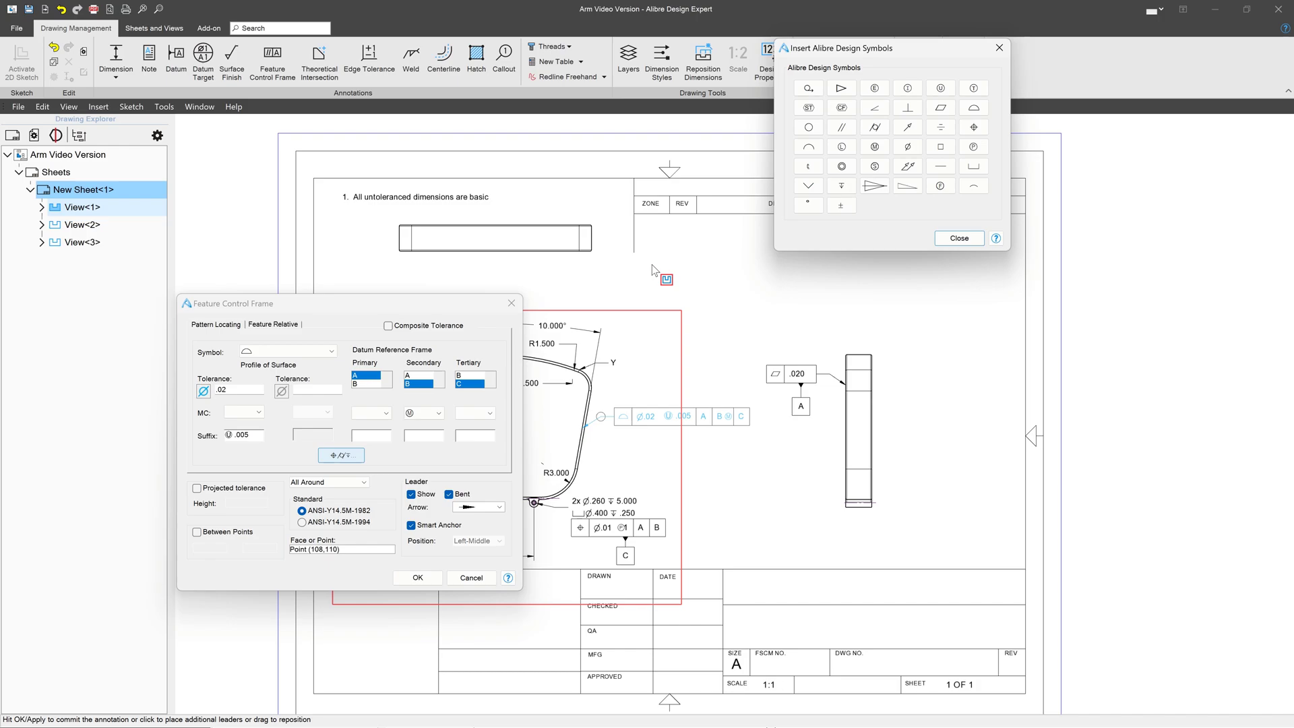
click(842, 127)
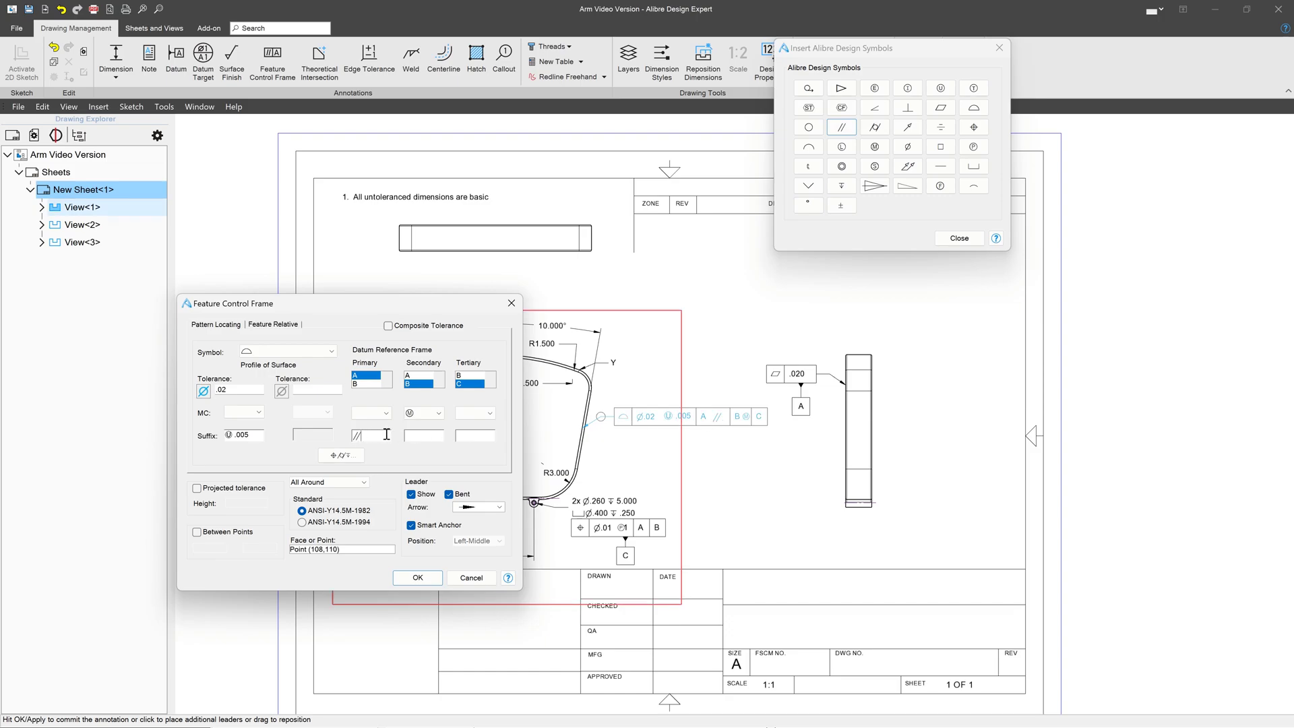
drag(386, 434, 314, 430)
key(Delete)
text(ASDFASDF)
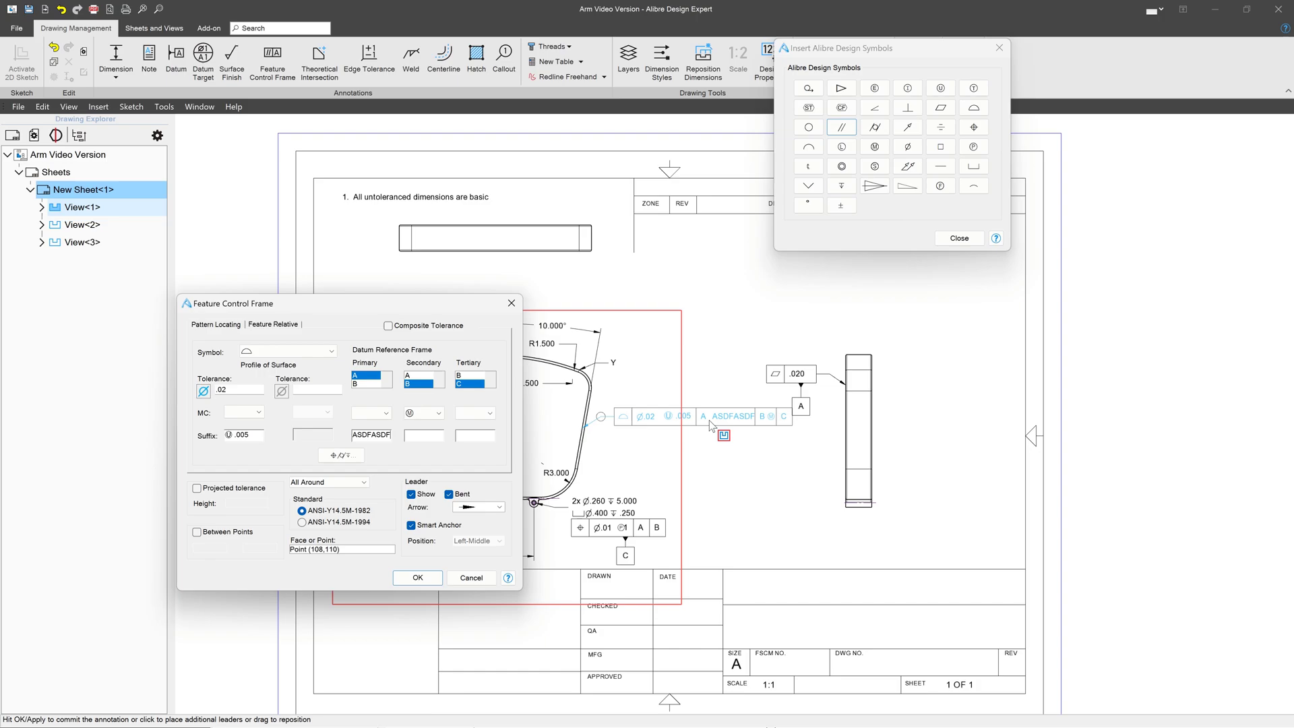
drag(386, 434, 279, 431)
key(Delete)
click(418, 577)
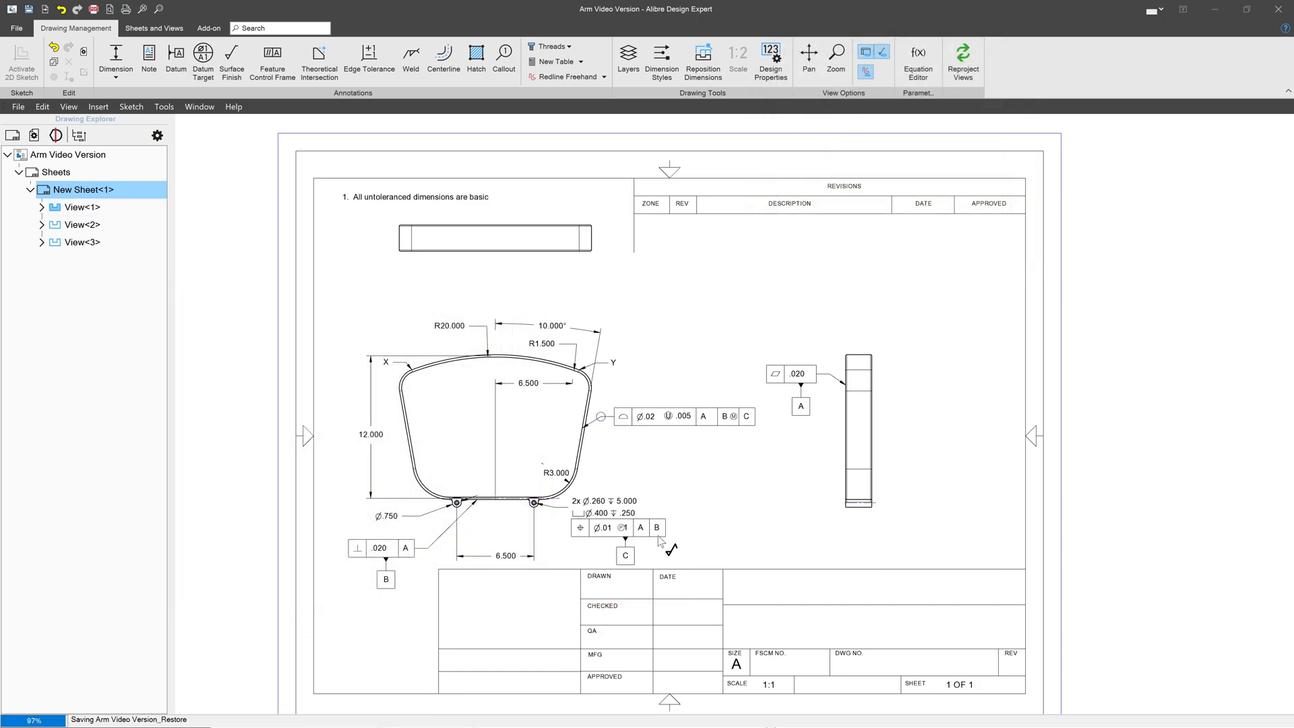
- Add a feature-relative second row of .001 referencing datums A, B and C
key(ctrl+z)
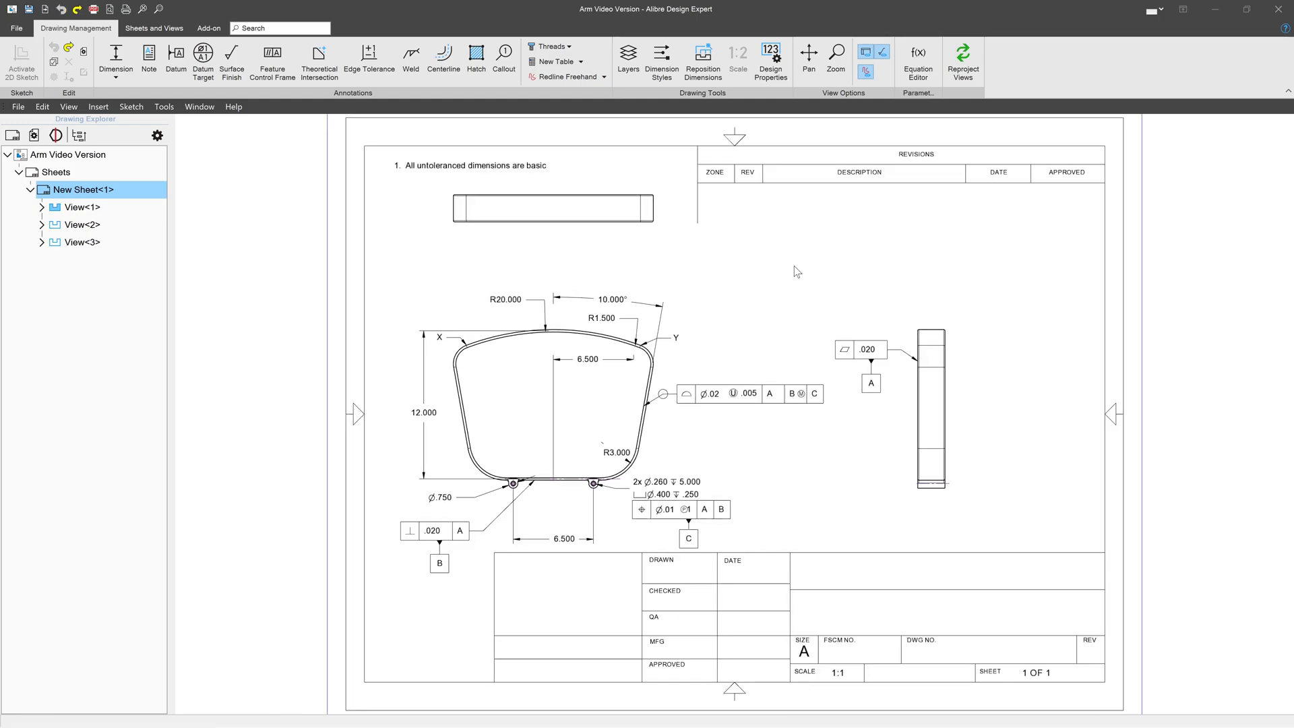
double_click(716, 392)
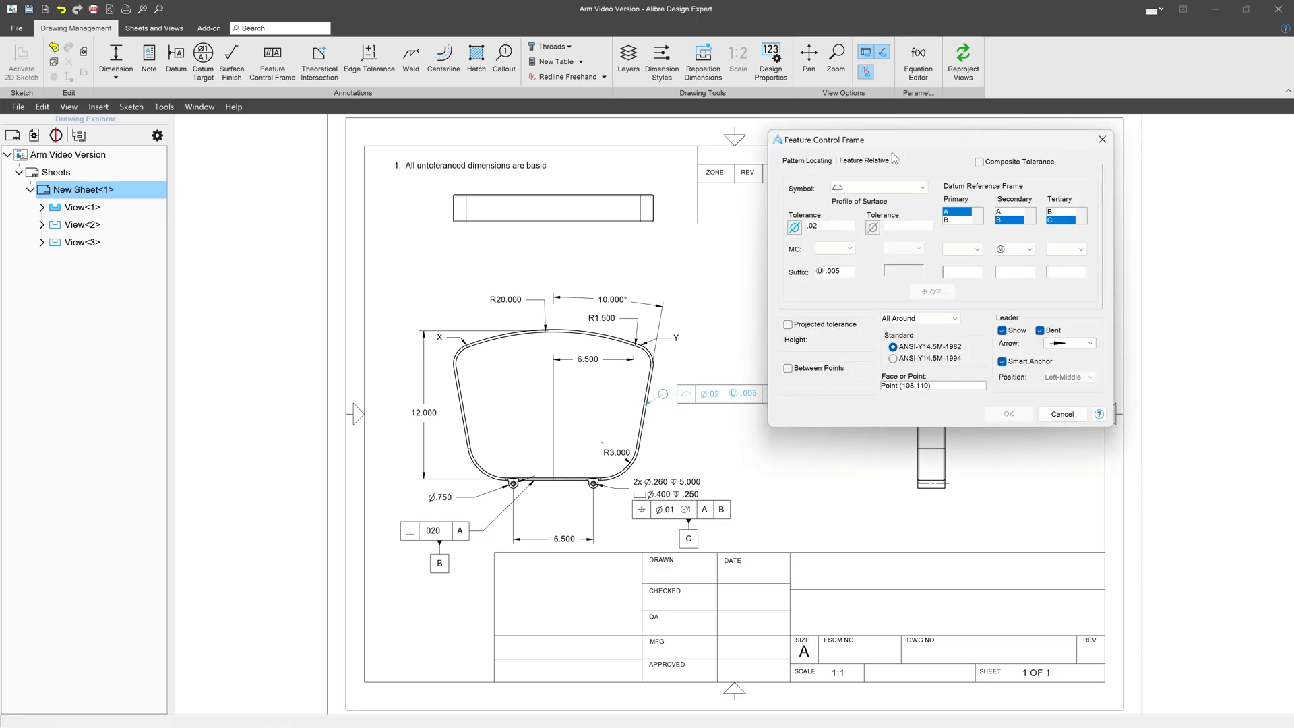
click(866, 161)
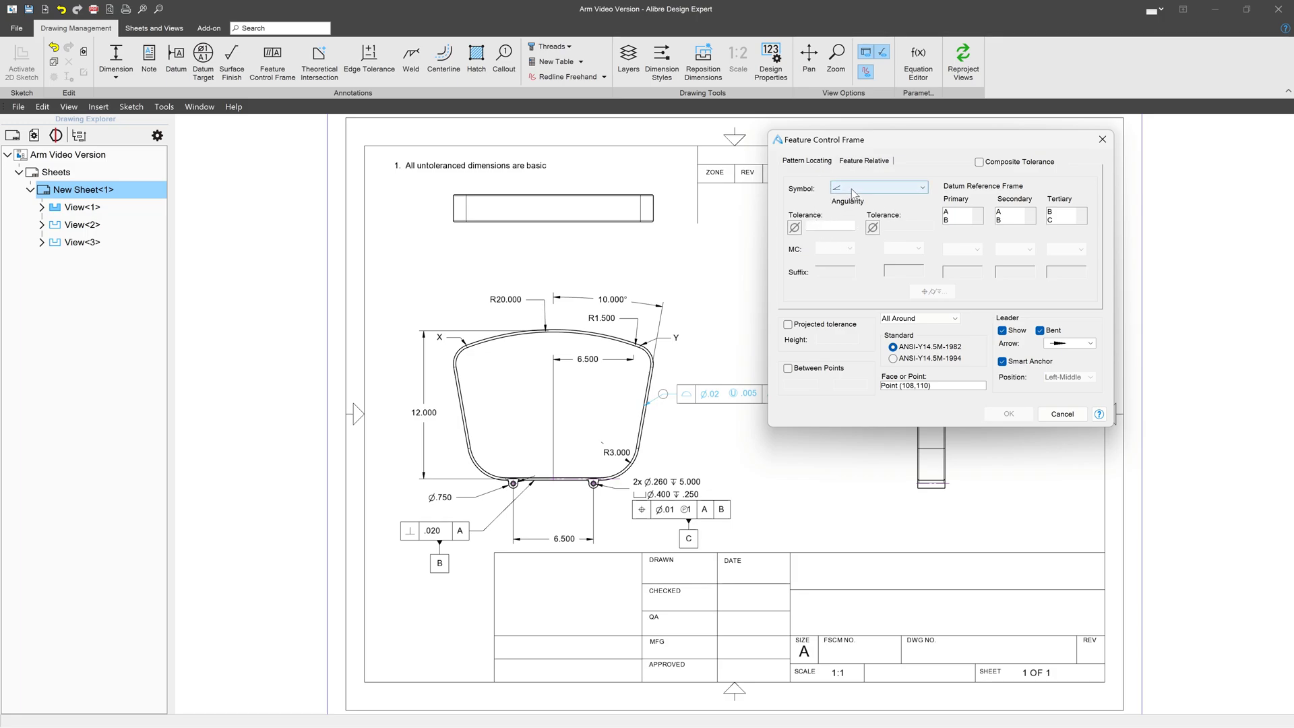
click(979, 162)
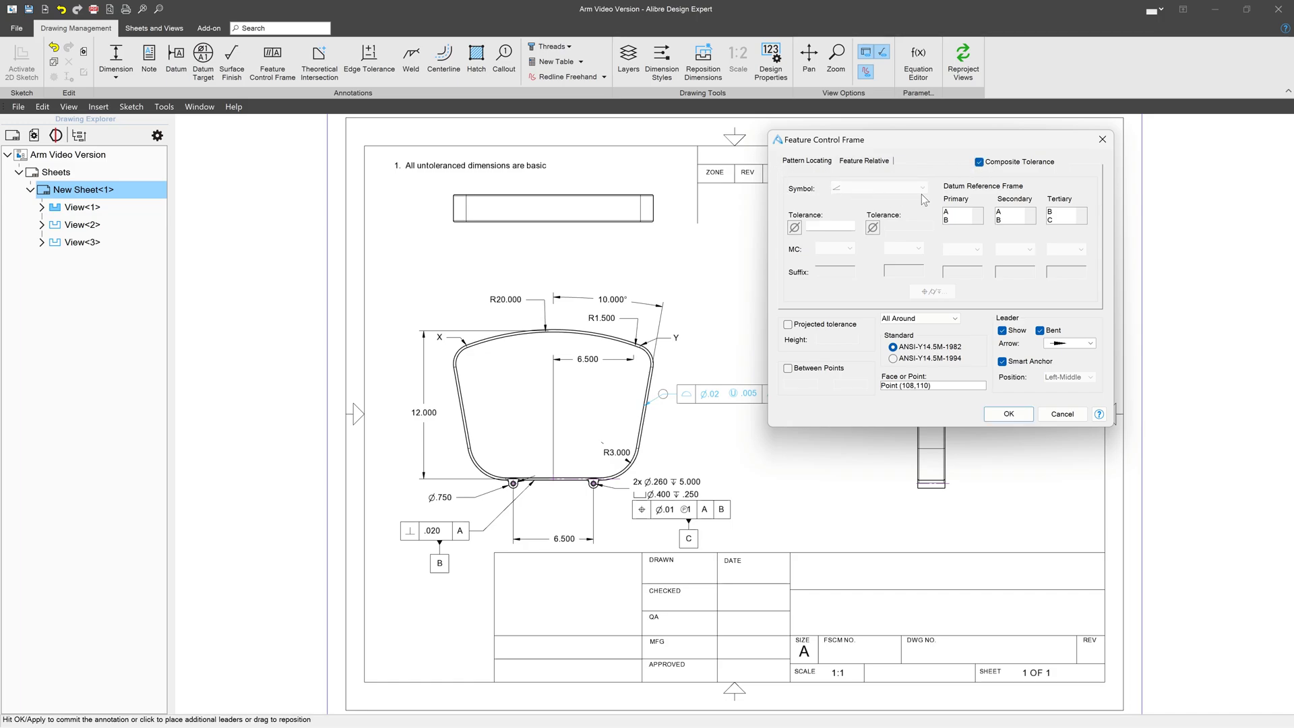
click(831, 230)
text(.001)
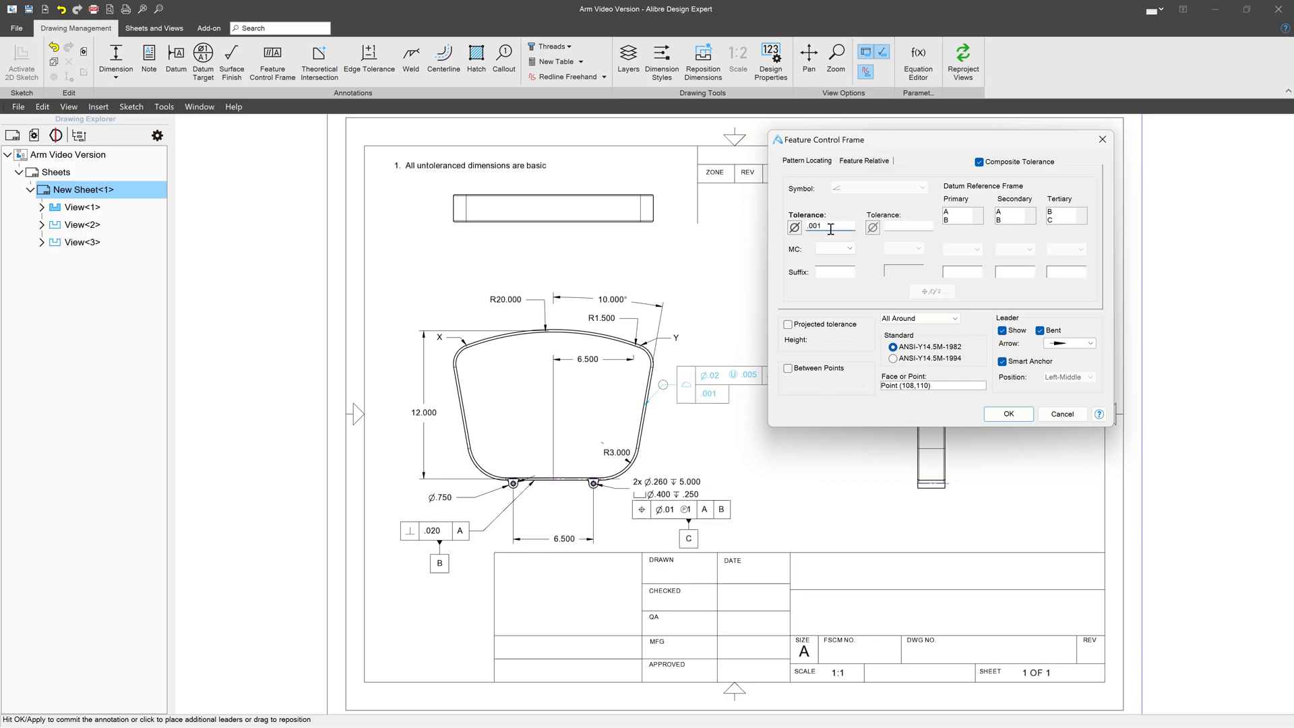
click(953, 211)
click(1009, 219)
click(1061, 220)
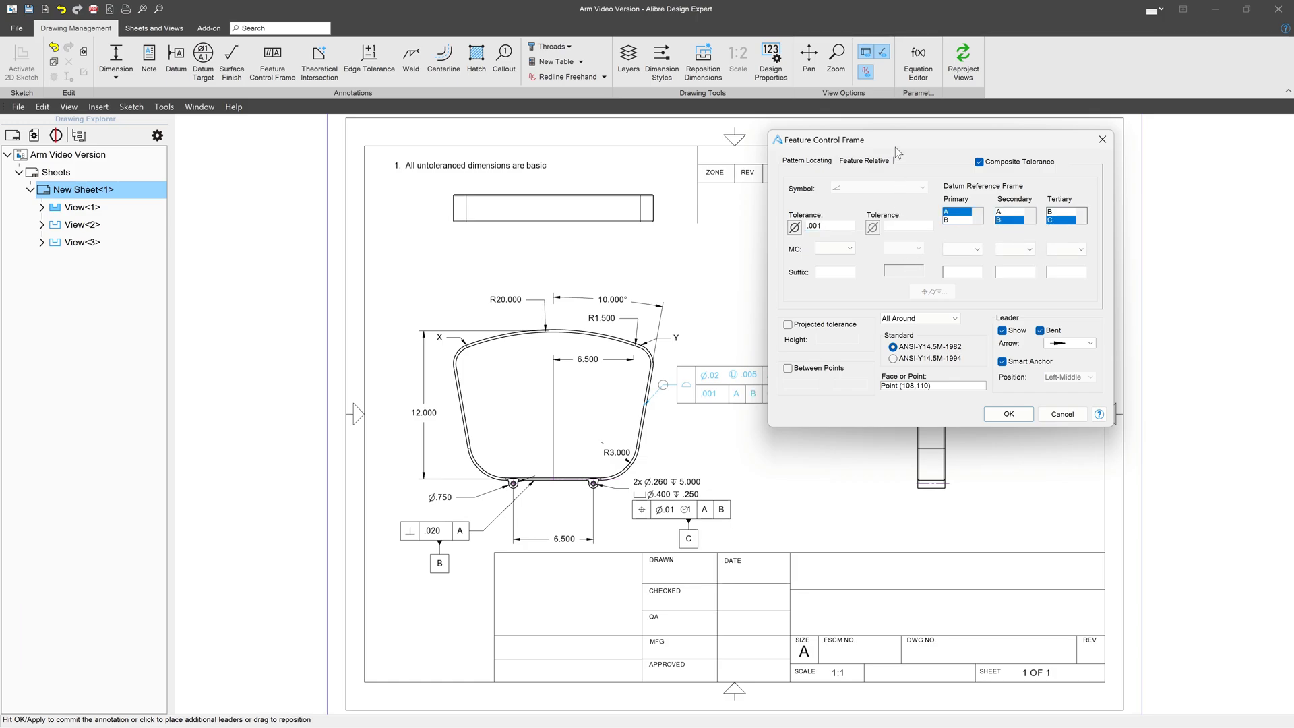
drag(895, 147, 1025, 176)
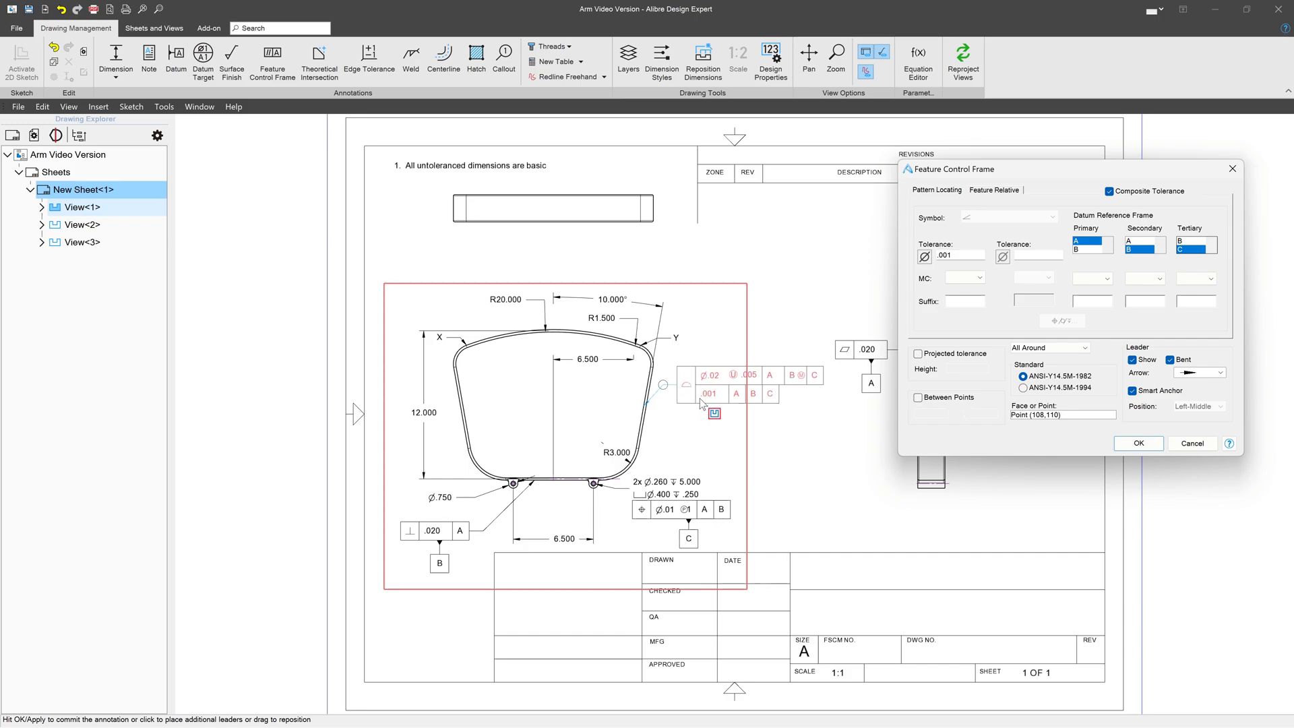
- Make the second row a non-composite Perpendicularity control and commit it
click(1110, 192)
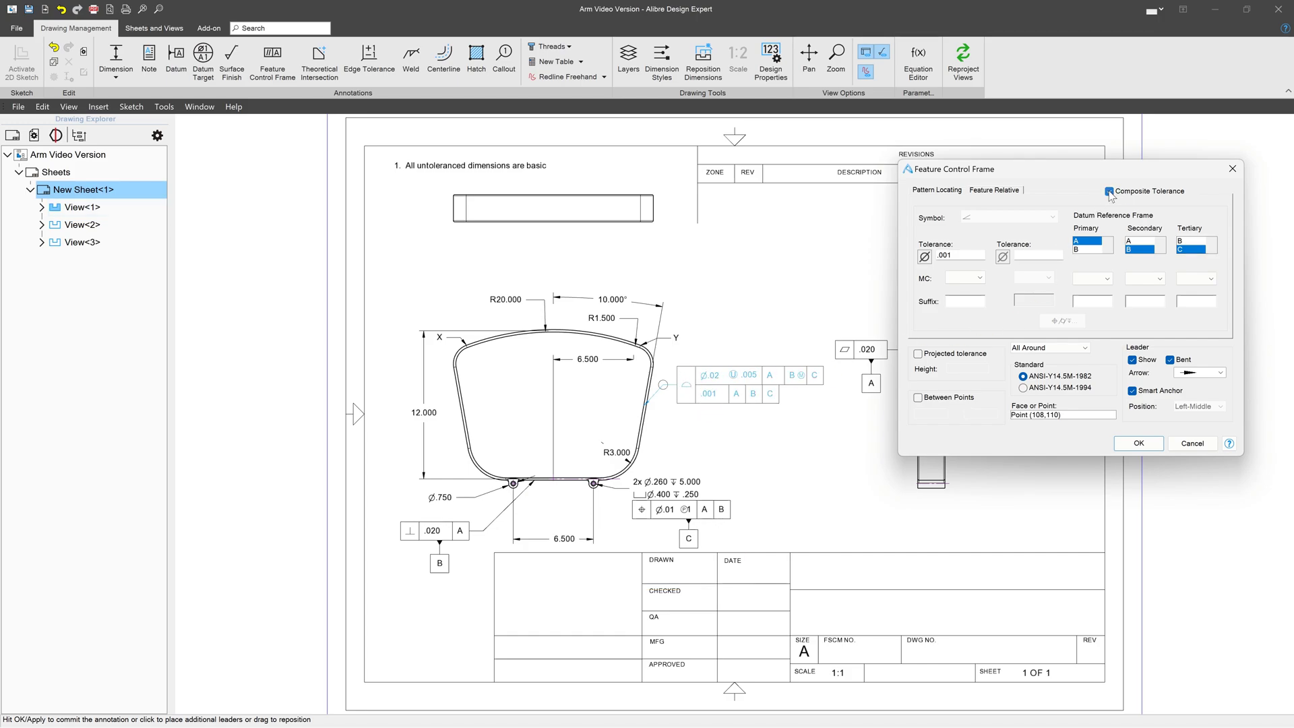
click(1011, 217)
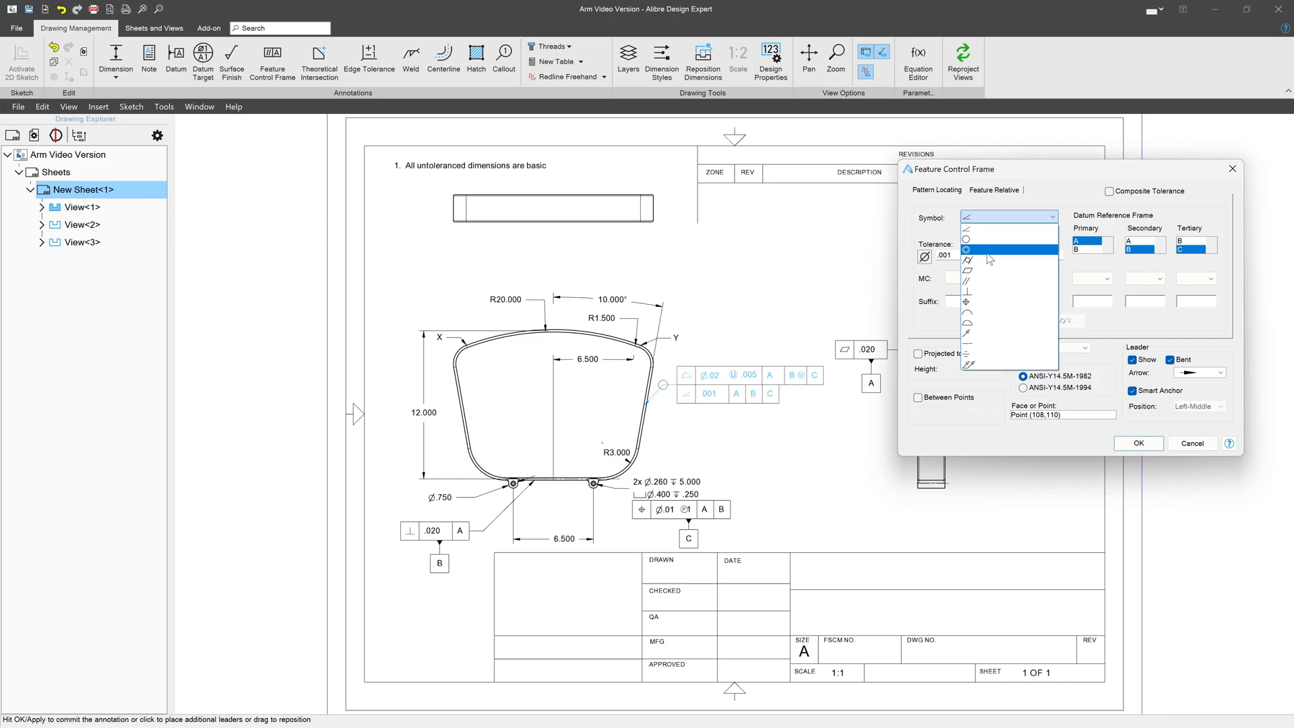
click(970, 292)
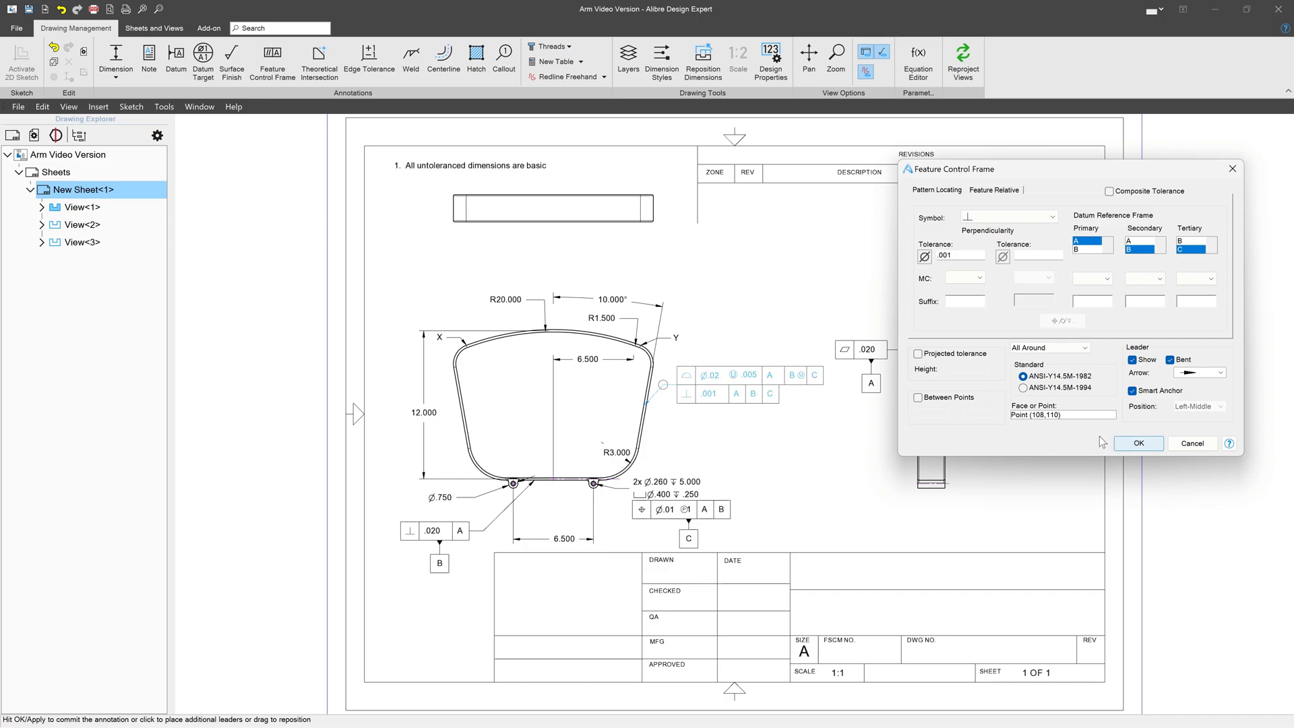
click(1138, 443)
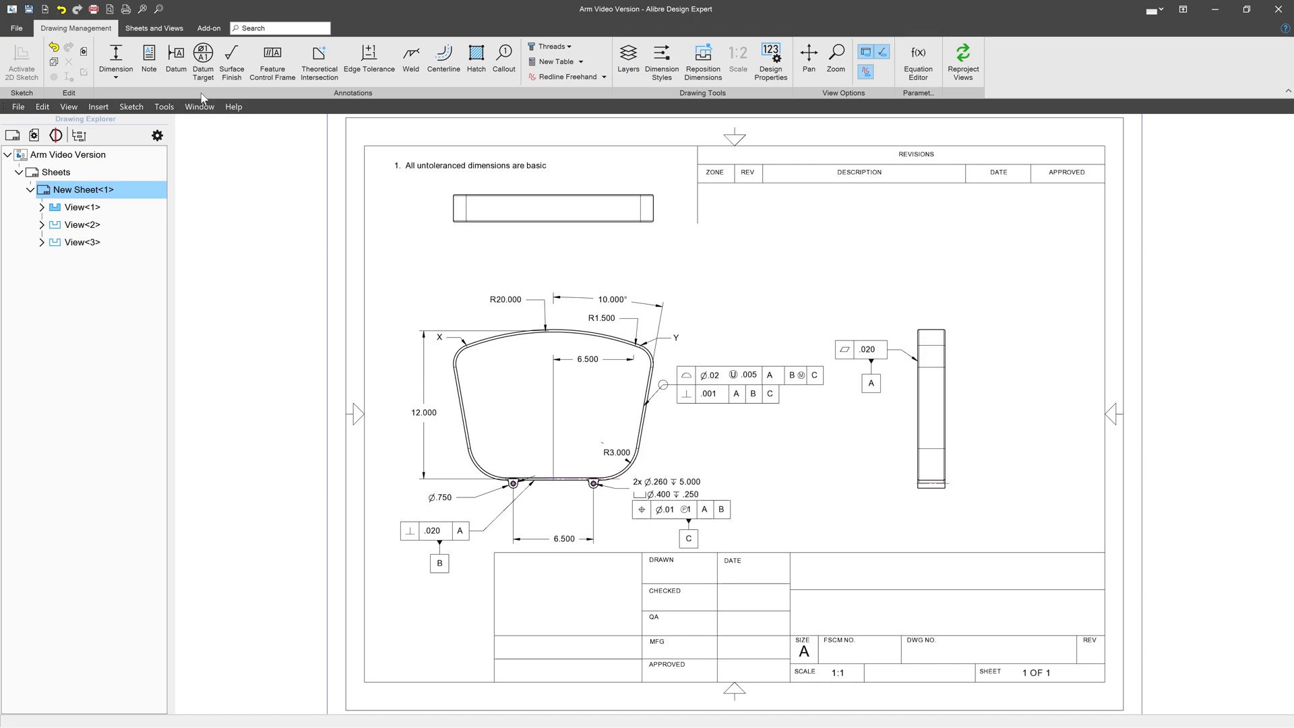
click(273, 59)
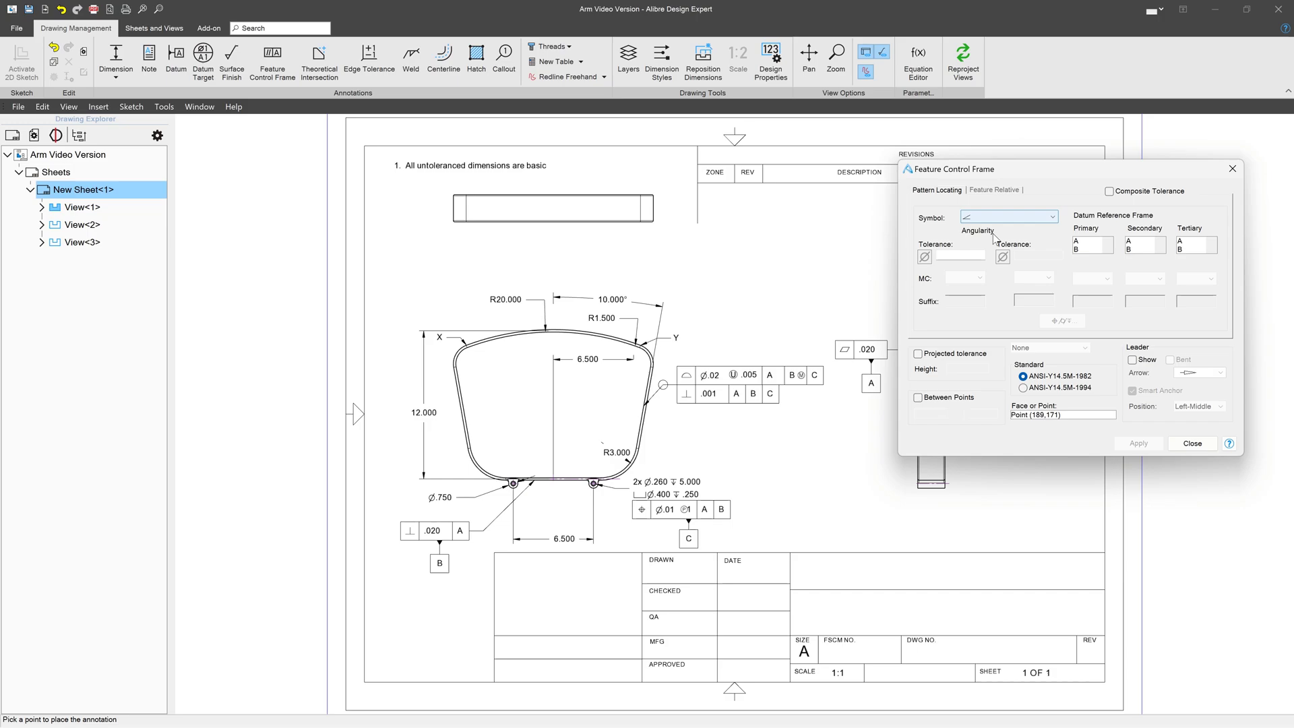
click(965, 255)
text(.05)
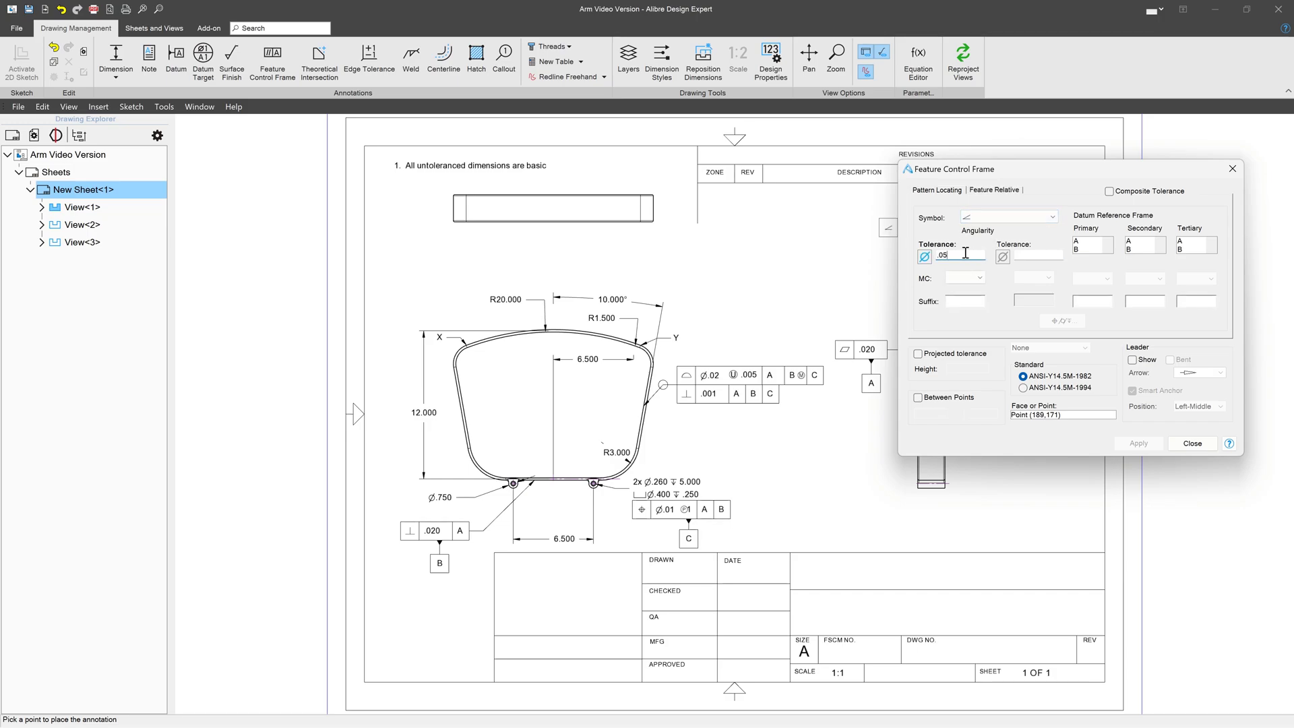
click(1011, 217)
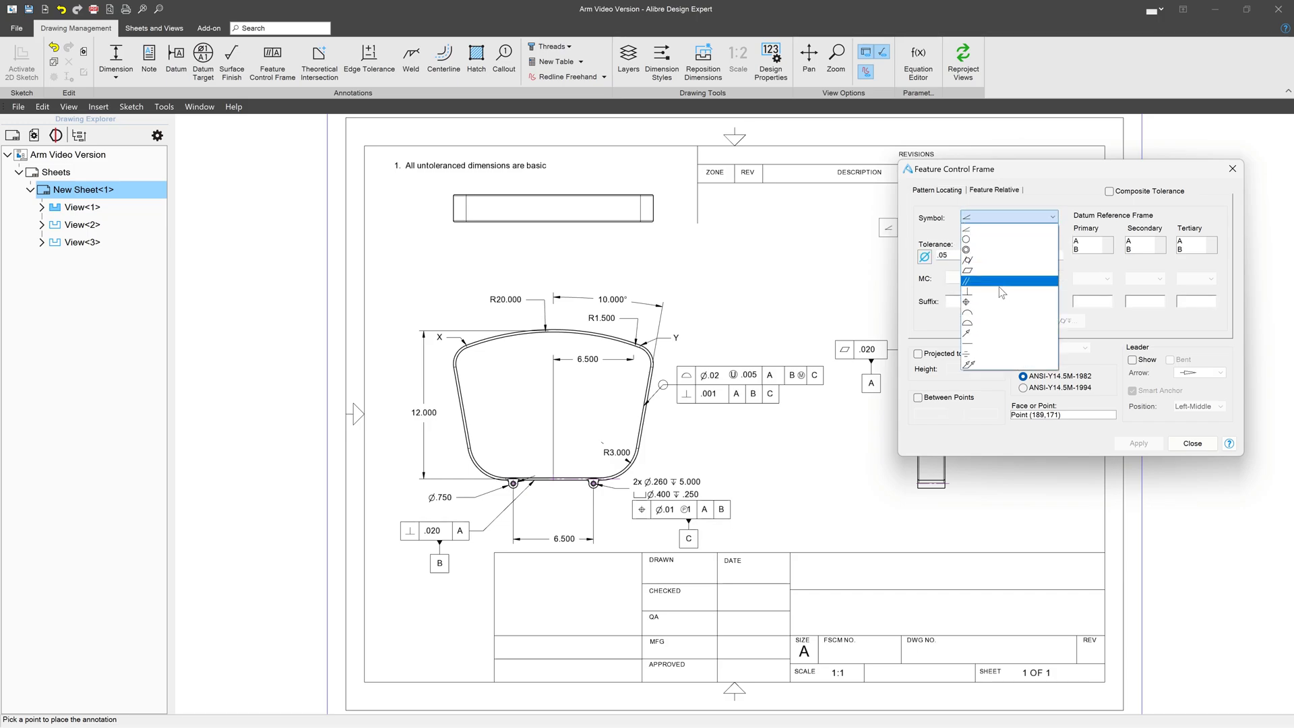
click(997, 310)
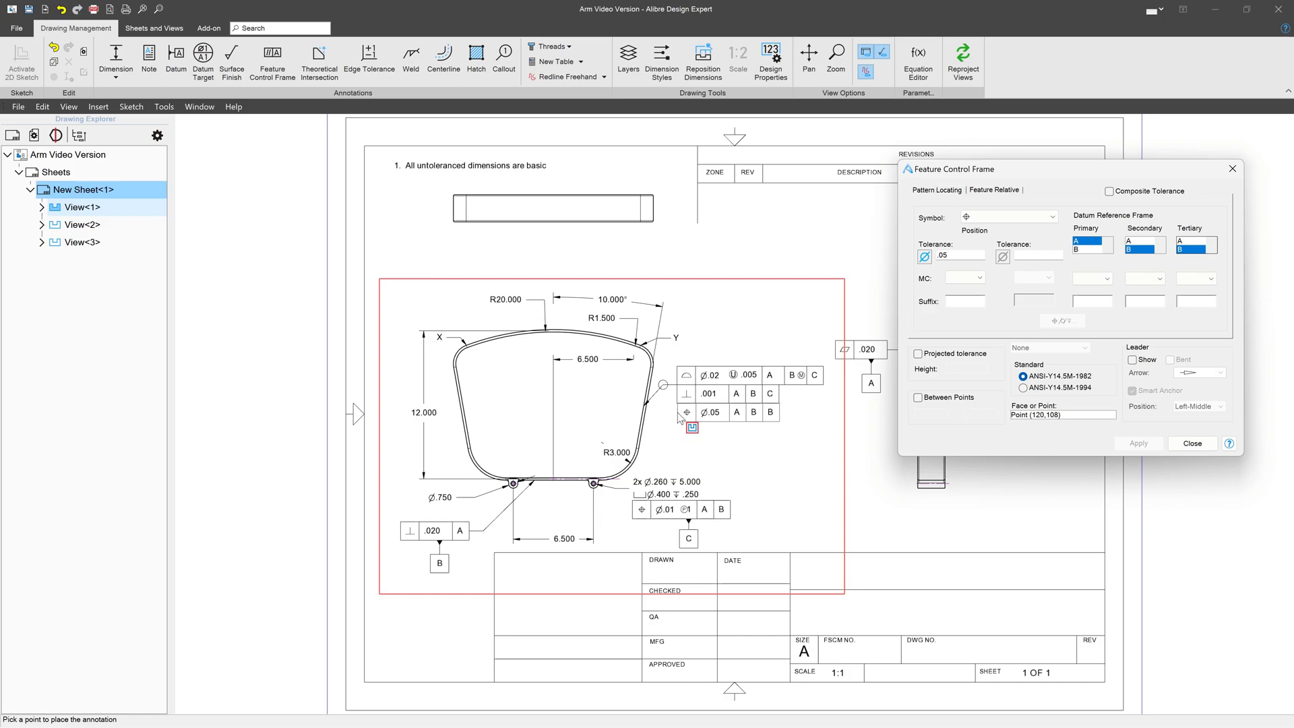
click(679, 417)
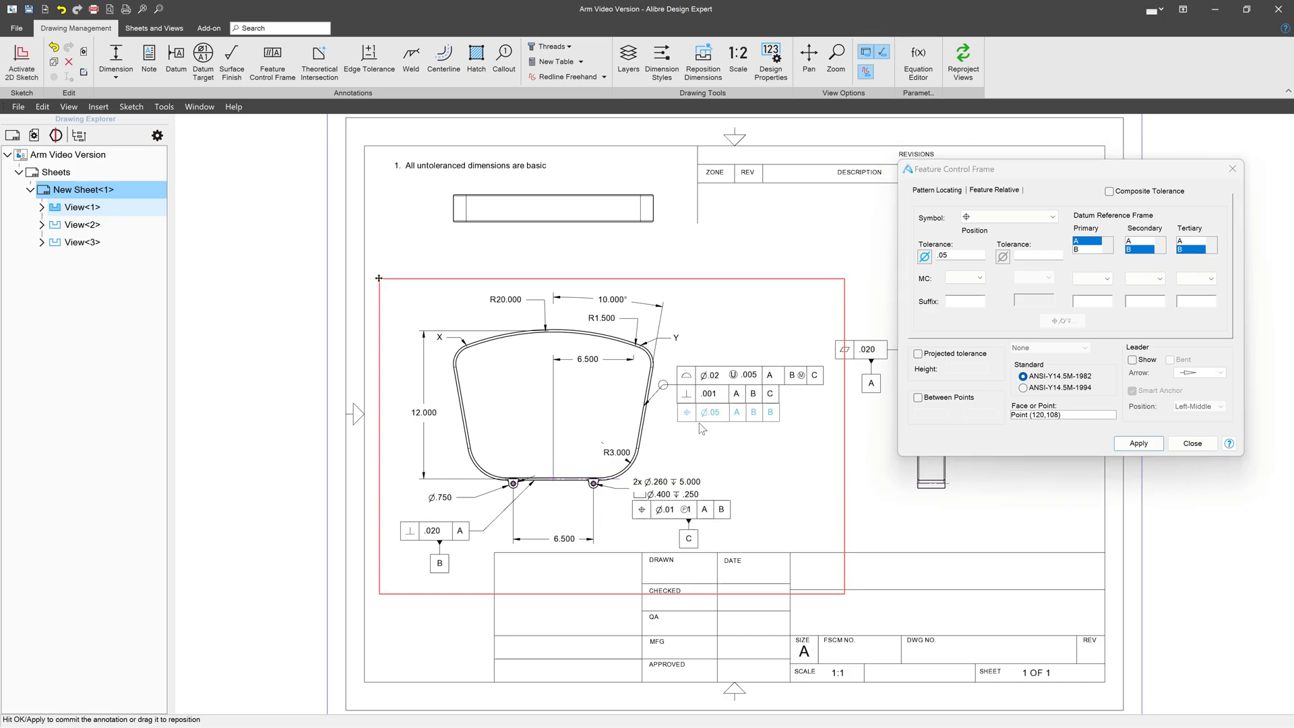
click(1192, 443)
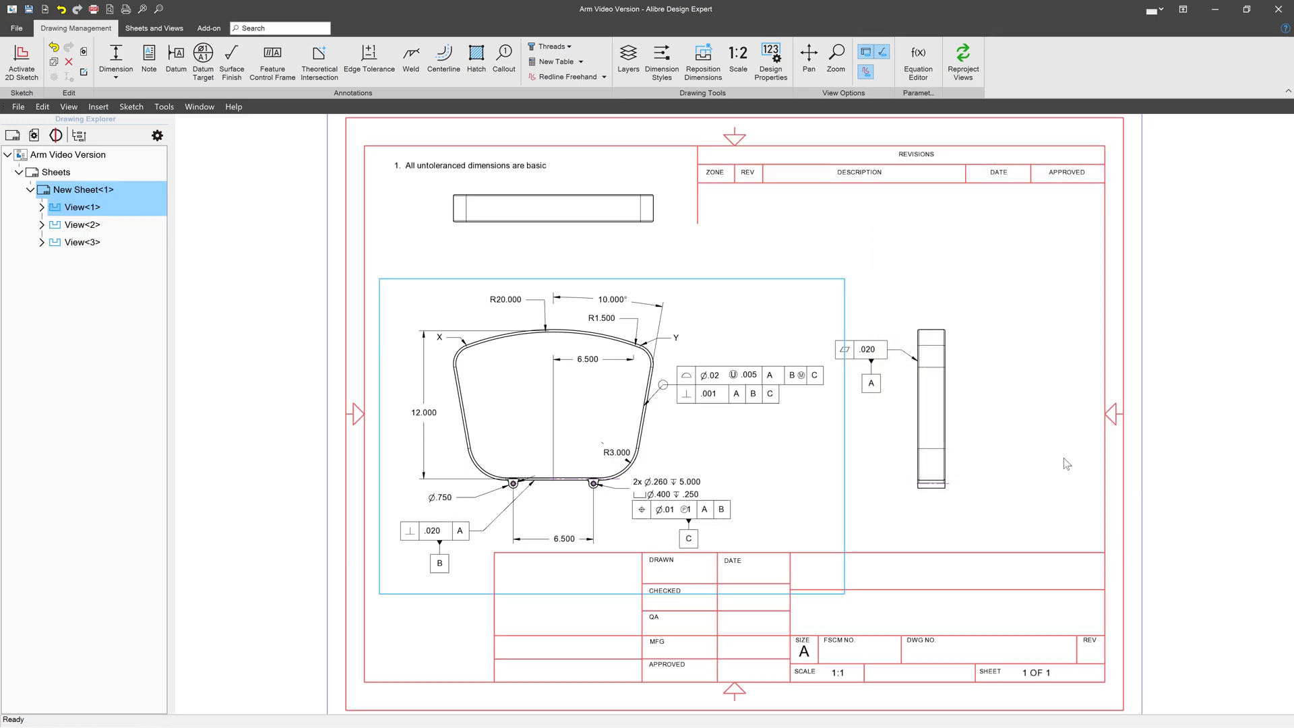